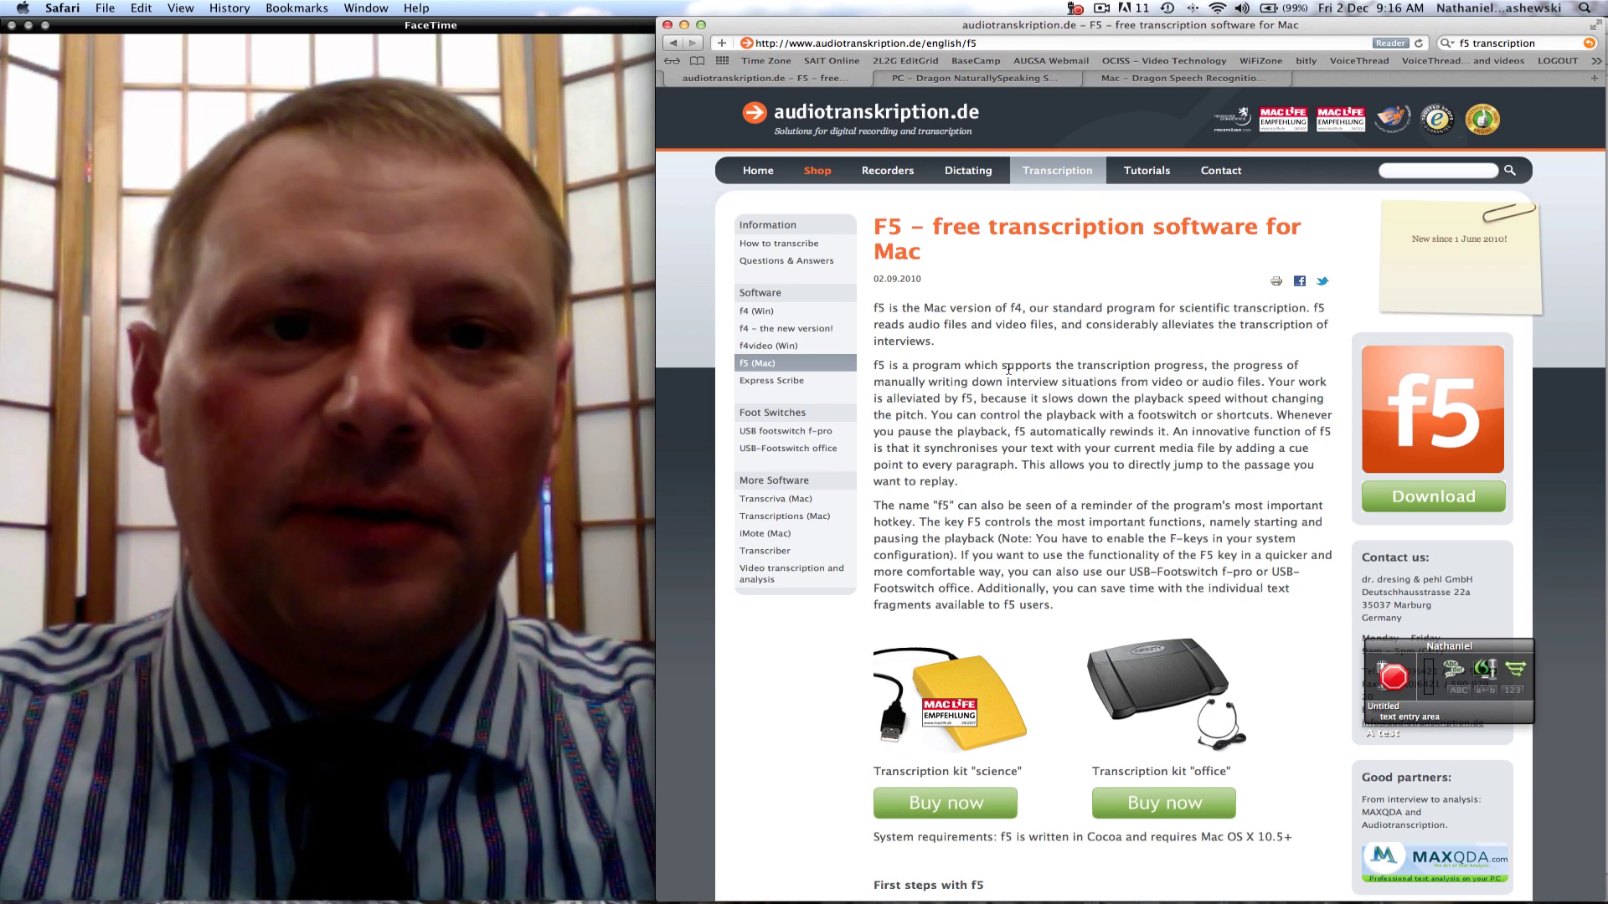
# Step: Browse the Dragon for Mac page, with Dragon Dictate at $199.99 and MacSpeech Scribe at $149.99
pyautogui.click(992, 80)
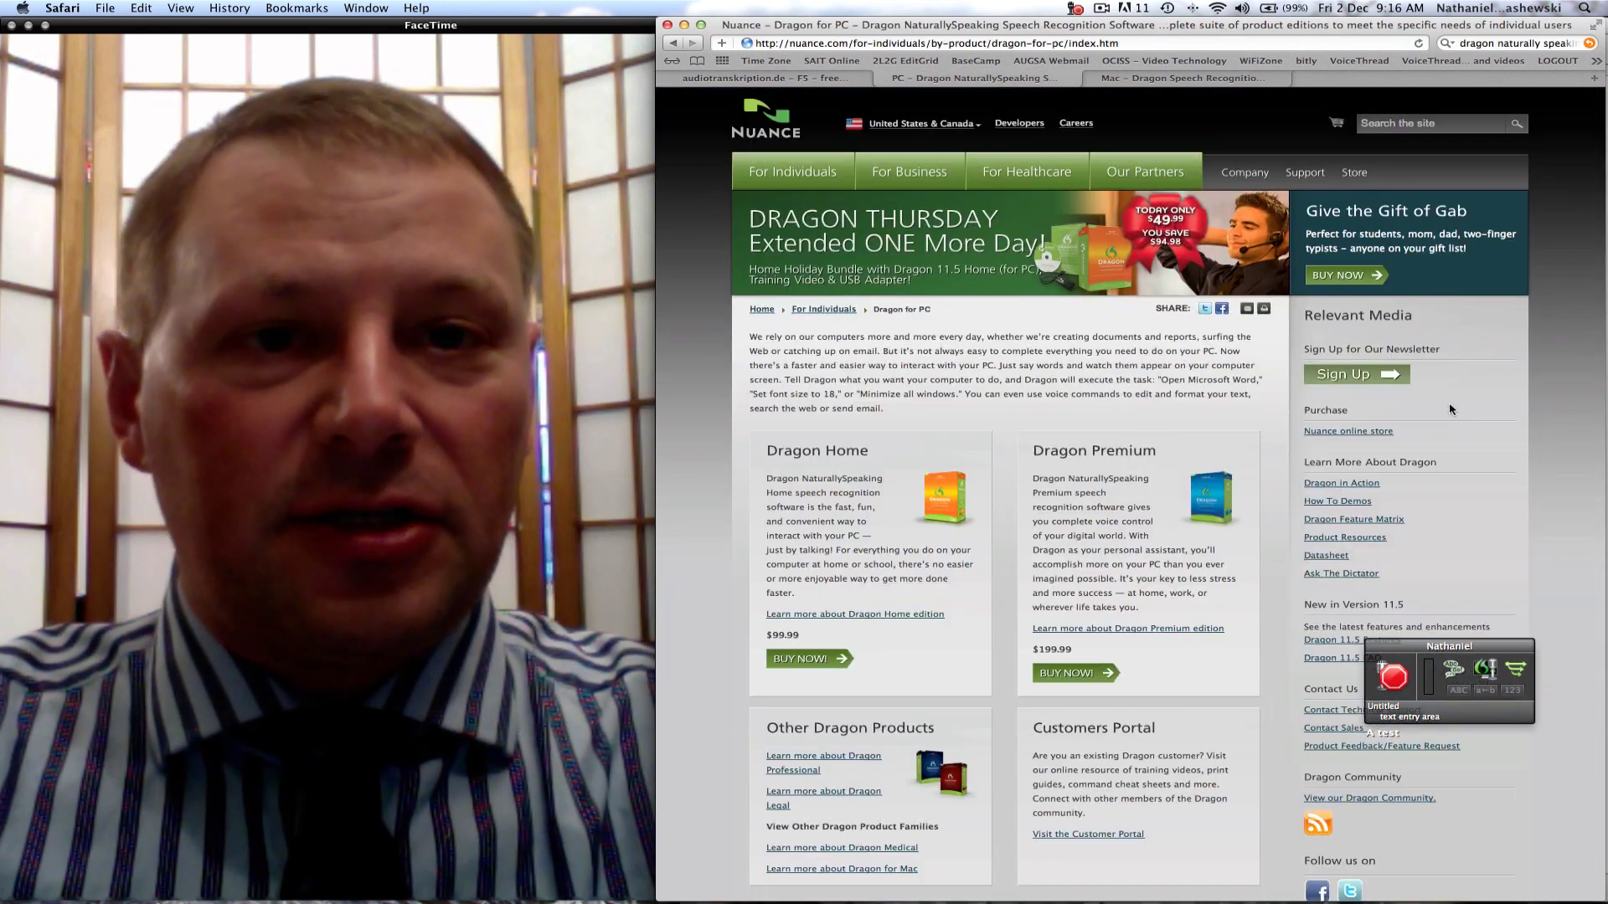
pyautogui.click(1153, 80)
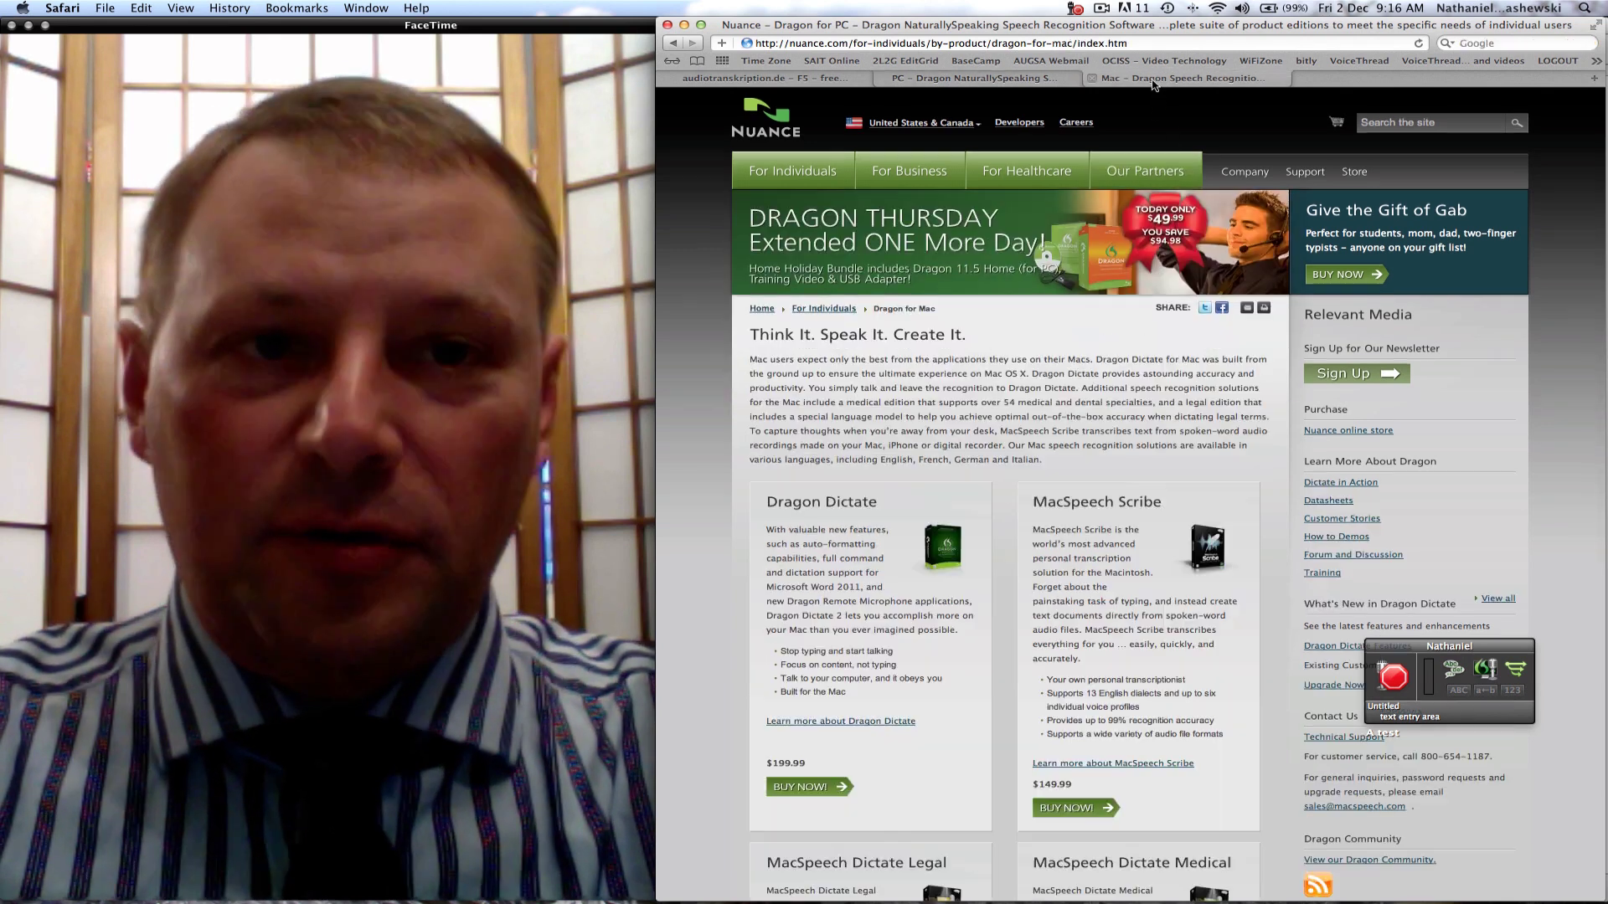
pyautogui.scroll(-5, 1227, 459)
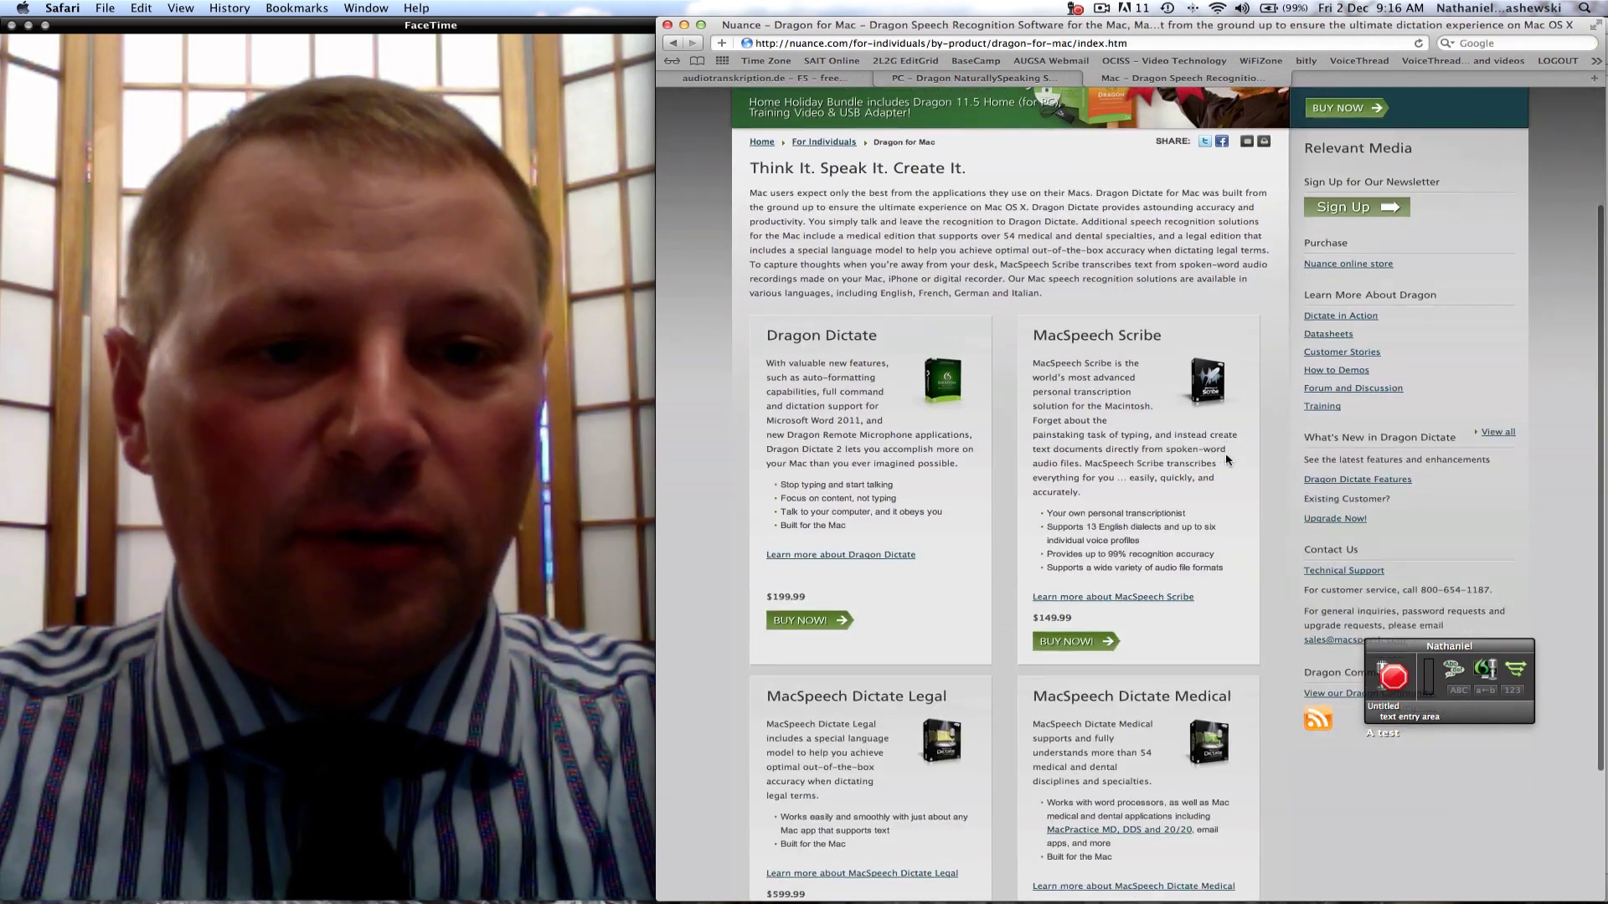
pyautogui.scroll(-3, 1226, 459)
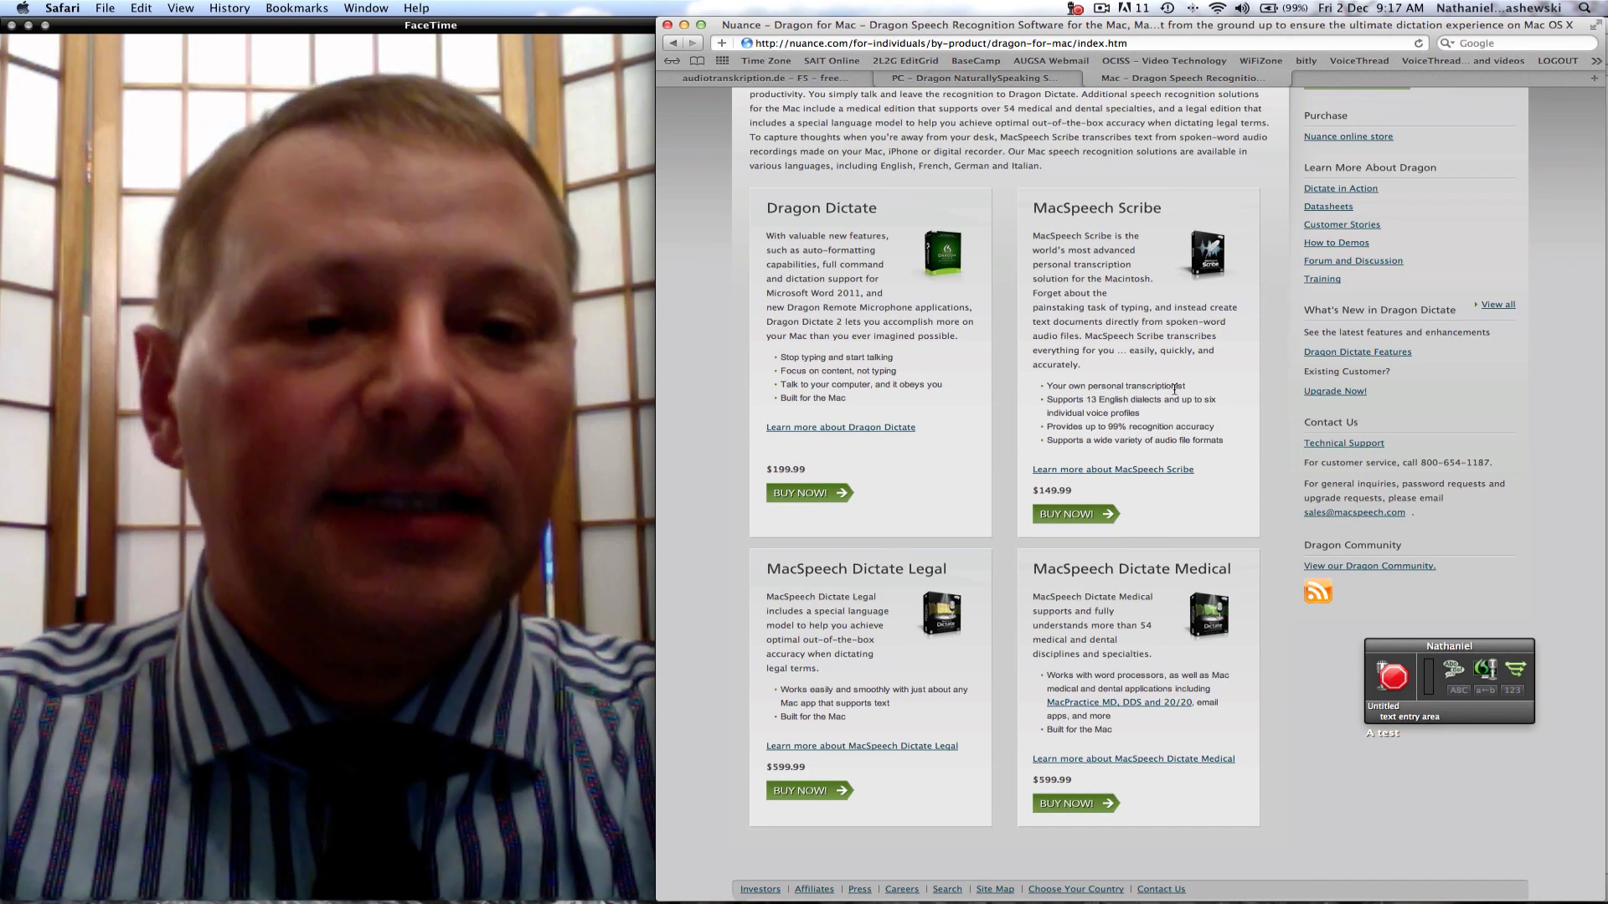
pyautogui.scroll(5, 1174, 390)
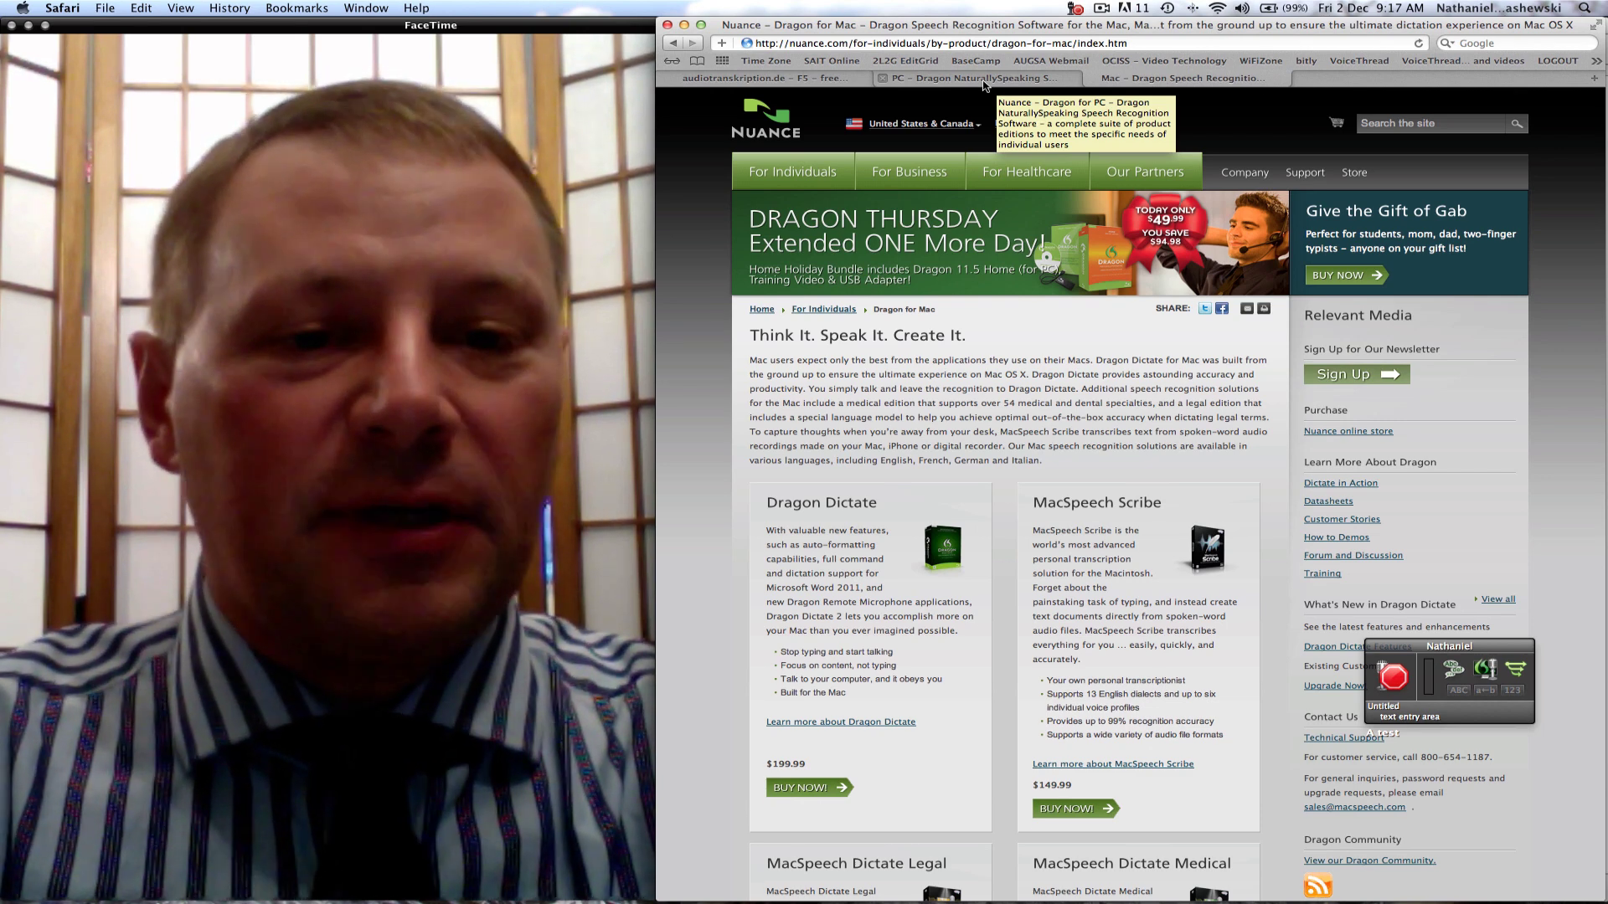
# Step: Flip between the Dragon tabs and end on Dragon for PC (Home $99.99, Premium $199.99)
pyautogui.click(984, 84)
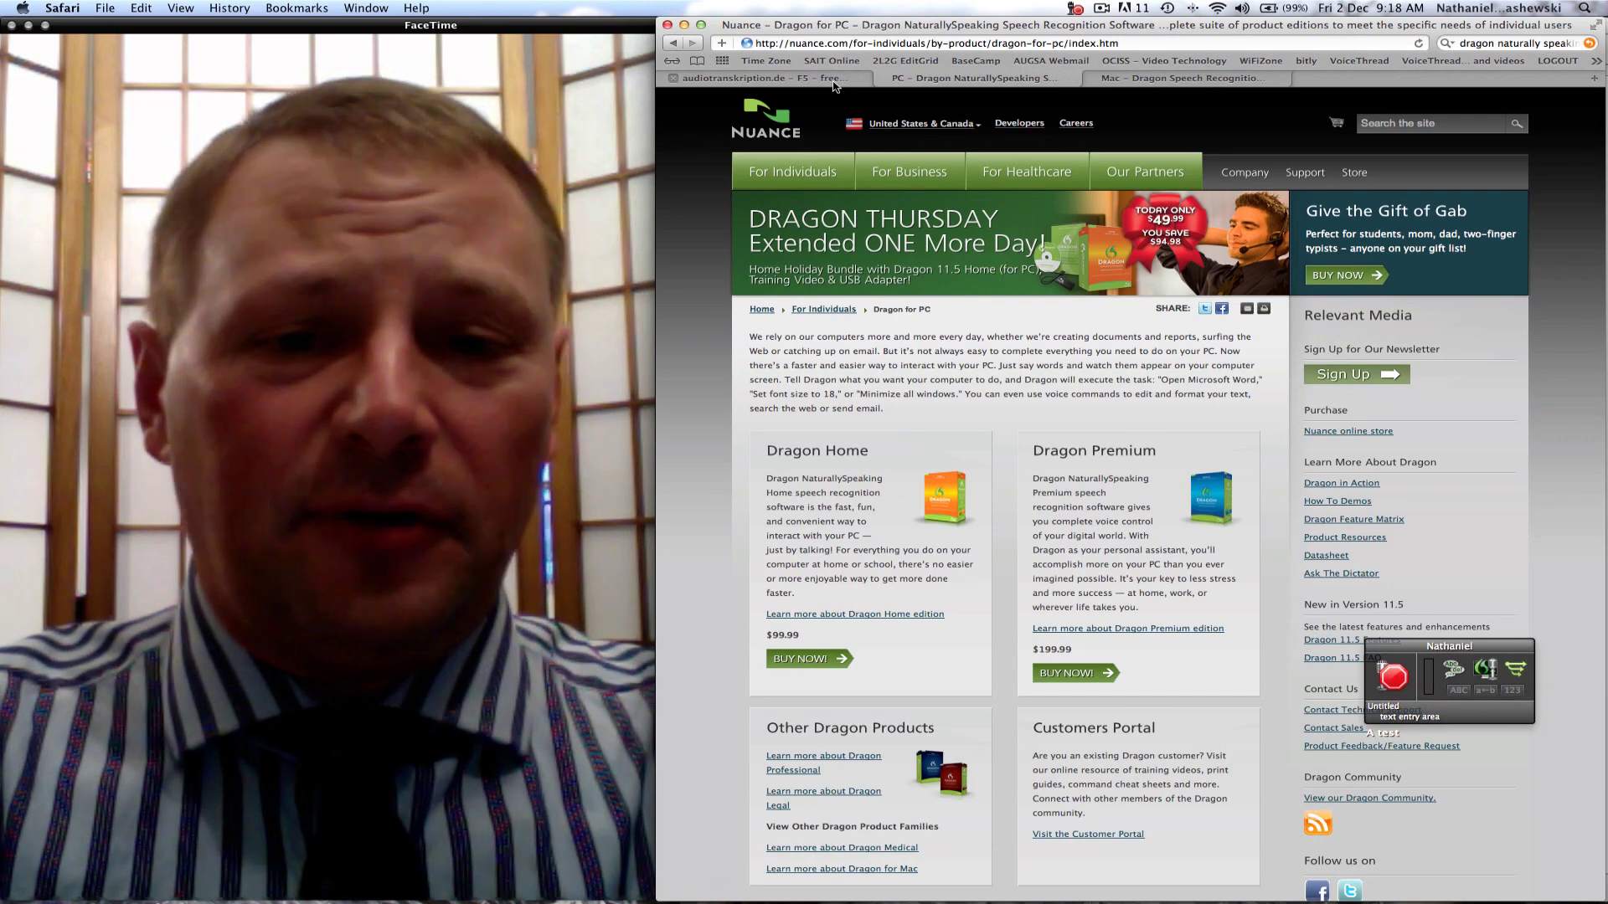
pyautogui.click(1206, 84)
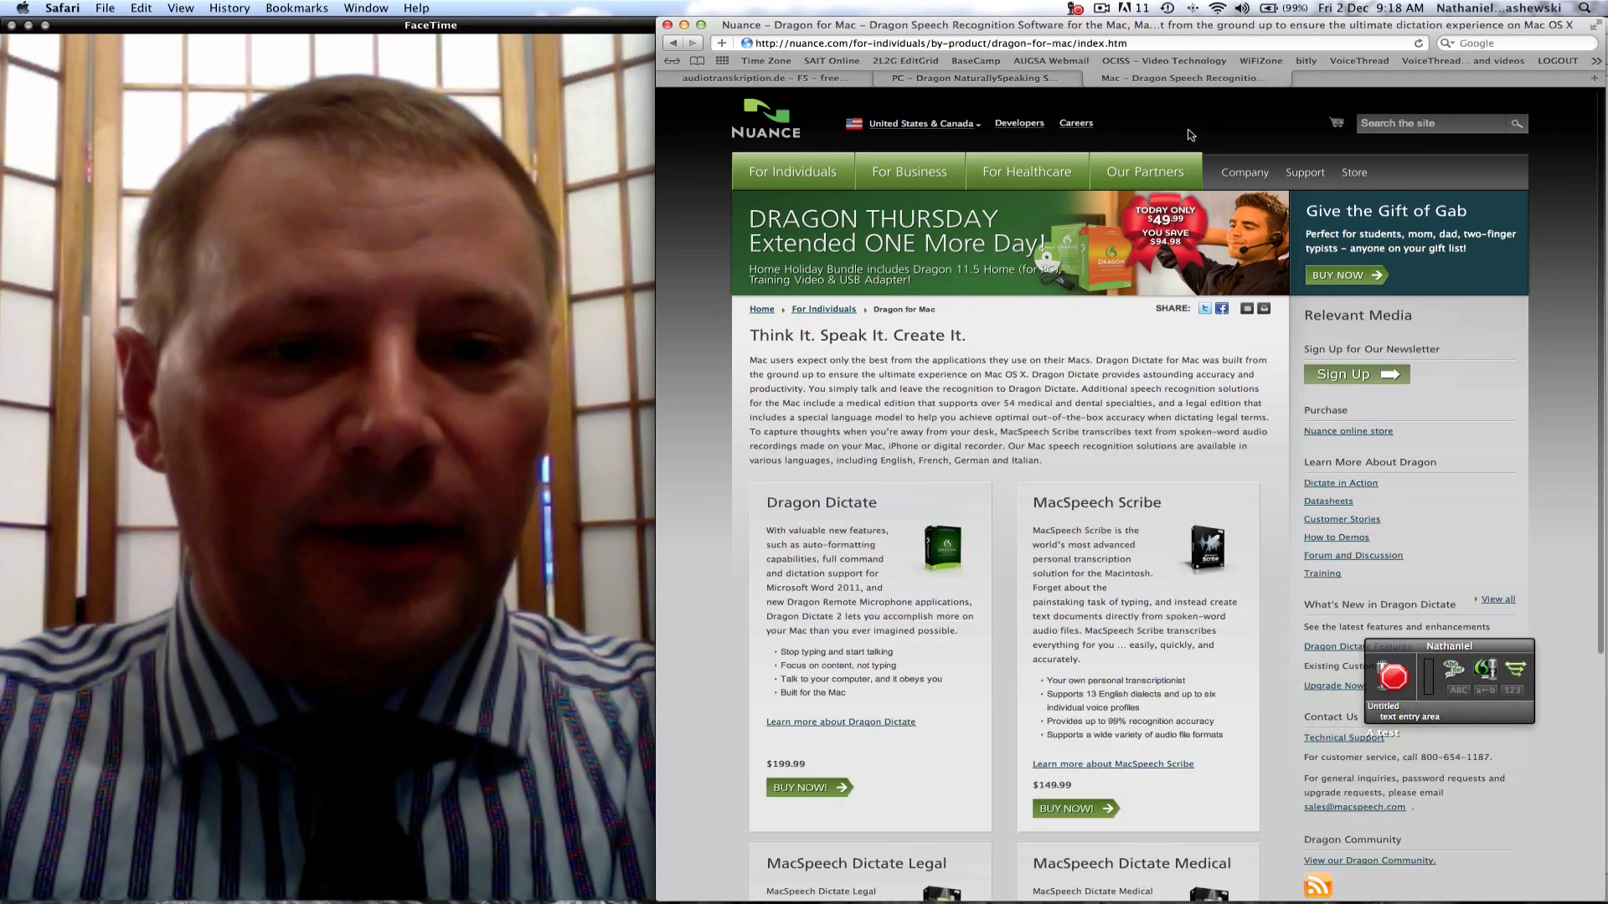
pyautogui.moveTo(1191, 335)
pyautogui.click(976, 77)
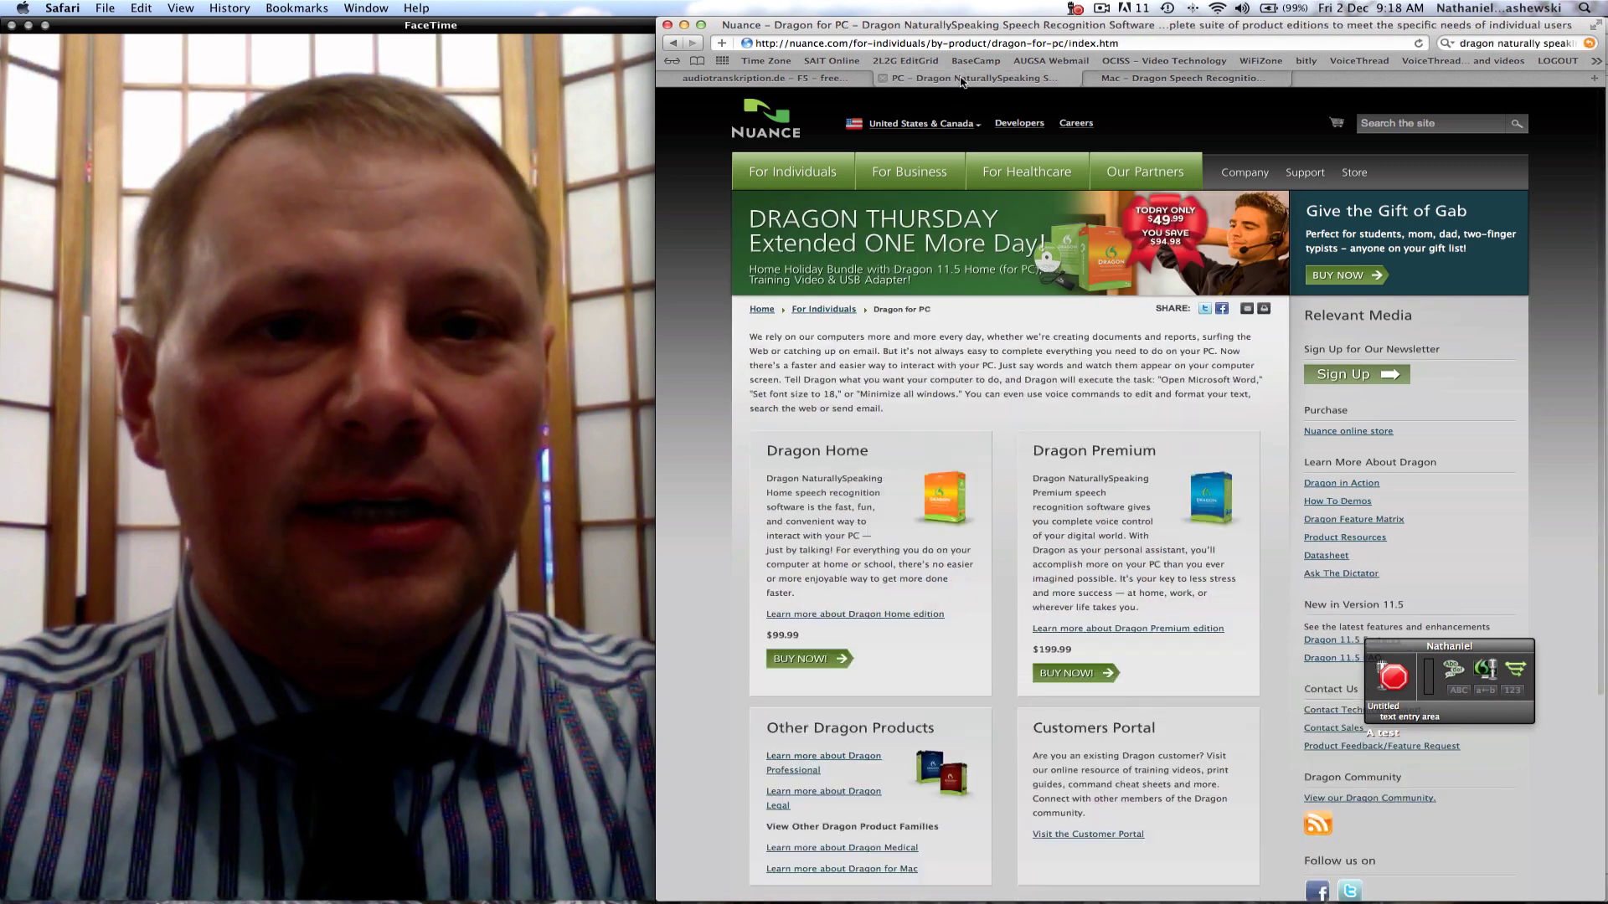
# Step: Go back to audiotranskription.de, glance at the f4video (Win) page, then the f5 (Mac) page
pyautogui.click(820, 80)
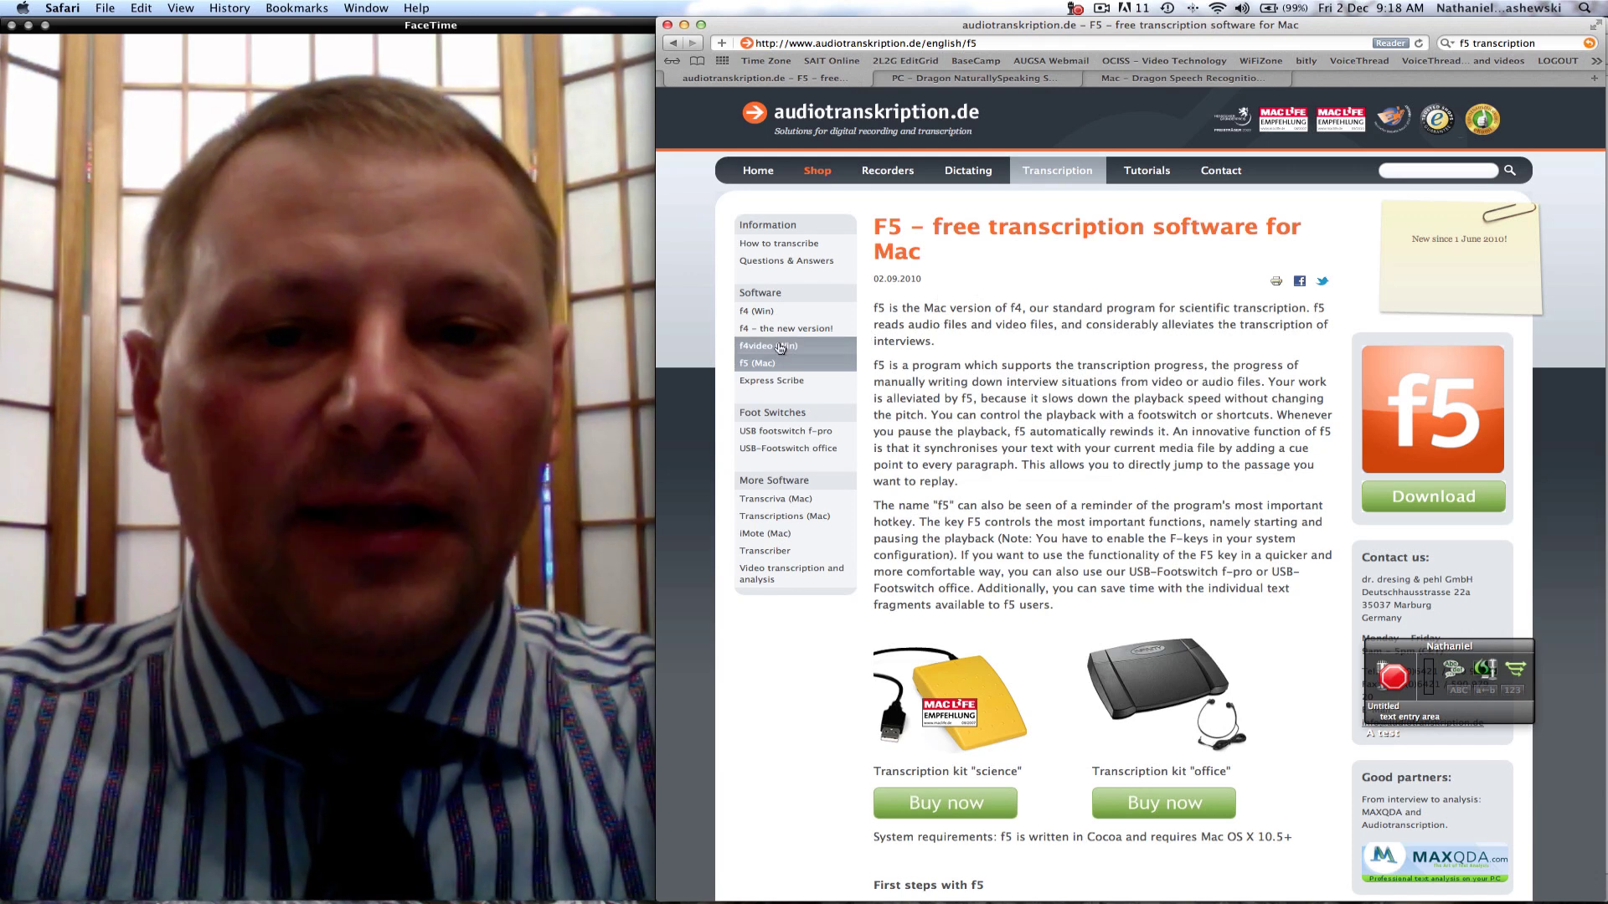
pyautogui.click(780, 348)
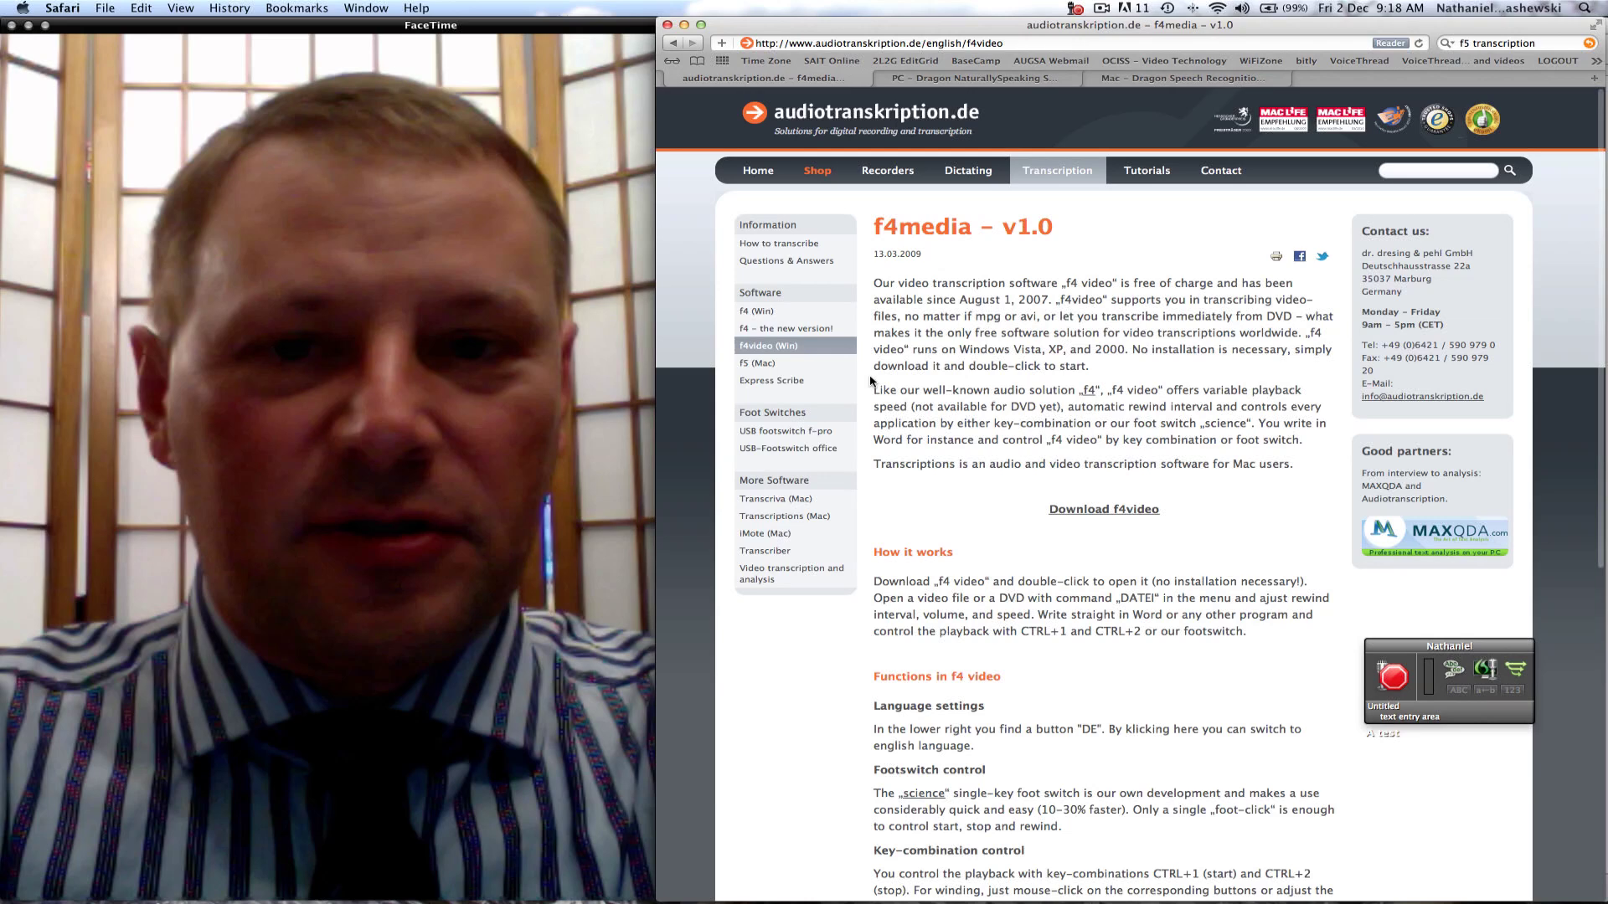
pyautogui.click(784, 366)
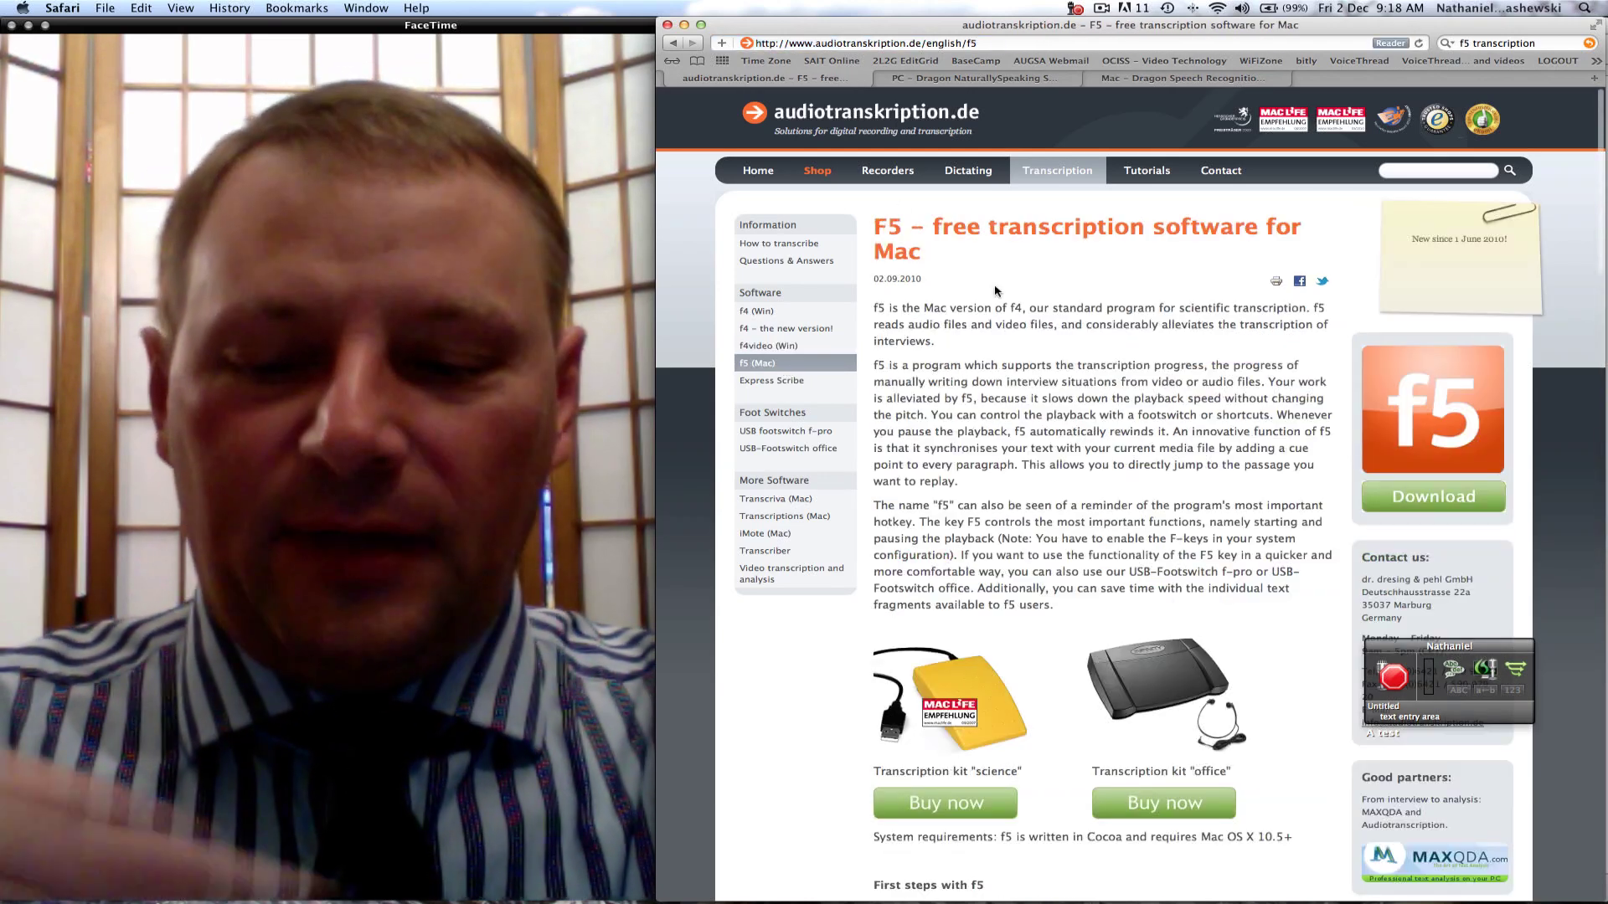
# Step: Switch to F5 and cancel the media chooser, keeping the loaded interview at 75% speed
pyautogui.press('super+Tab')
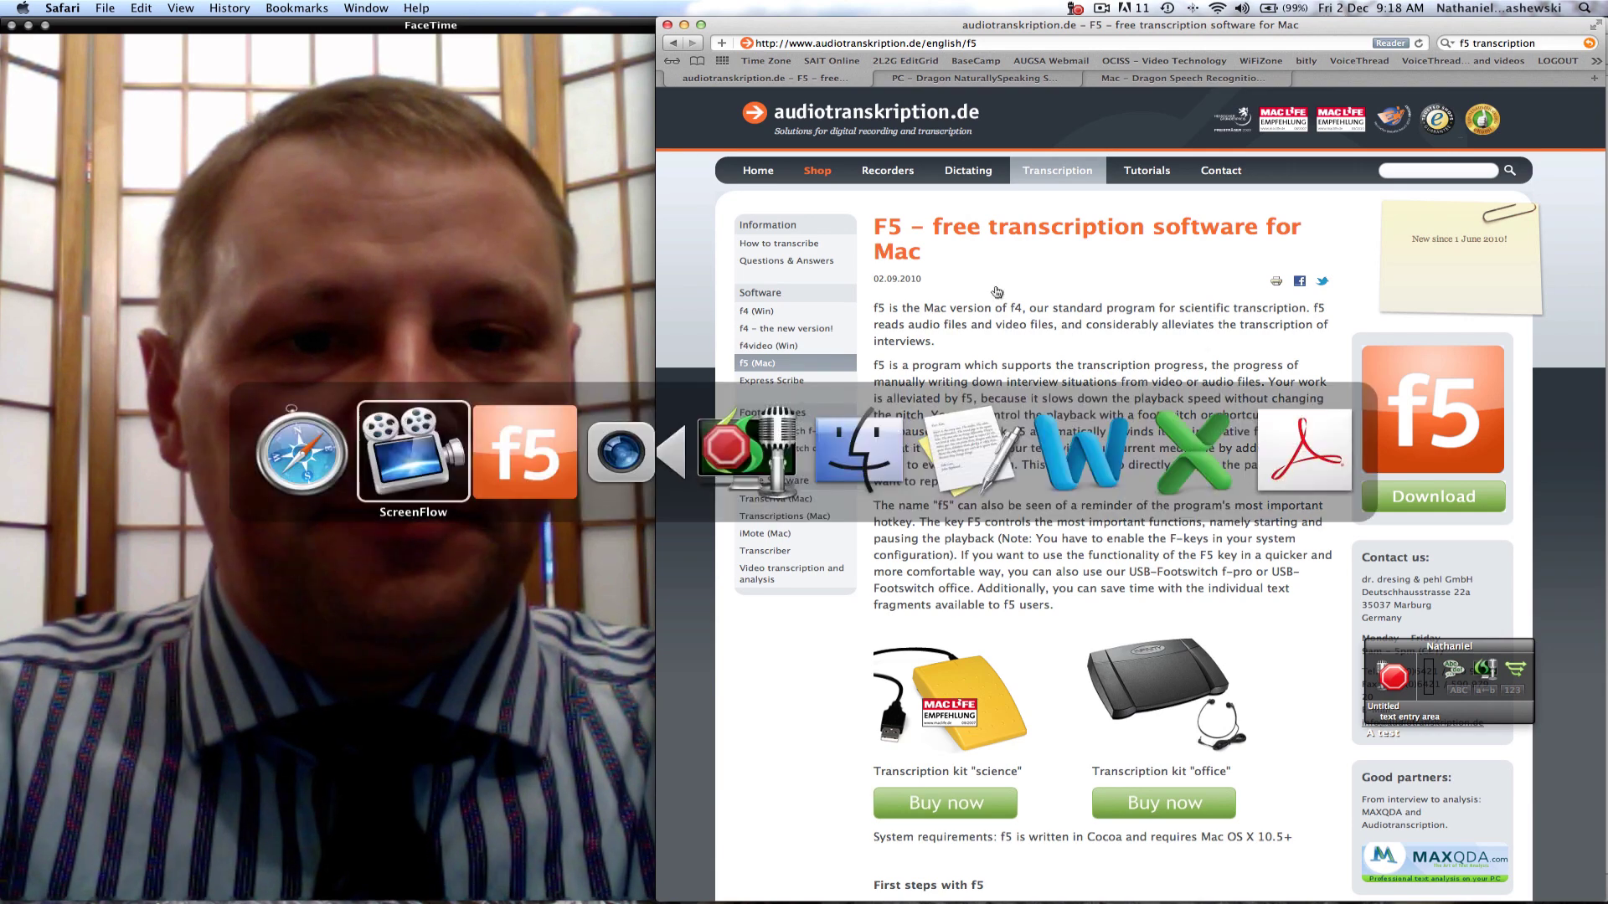
pyautogui.press('super+Tab')
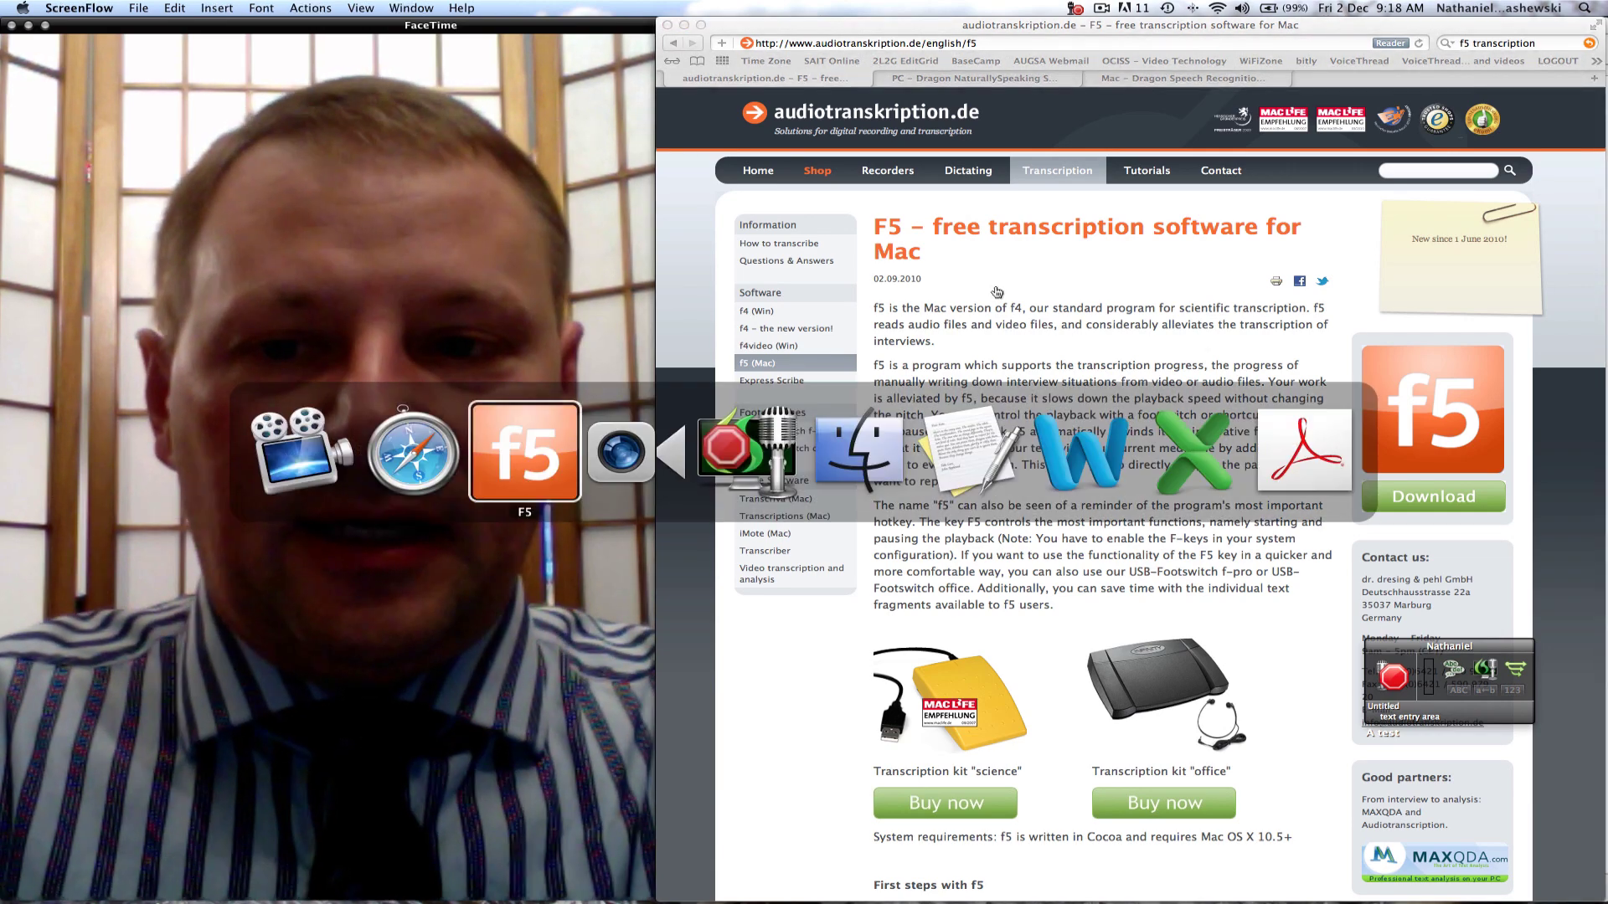
pyautogui.press('super+Tab')
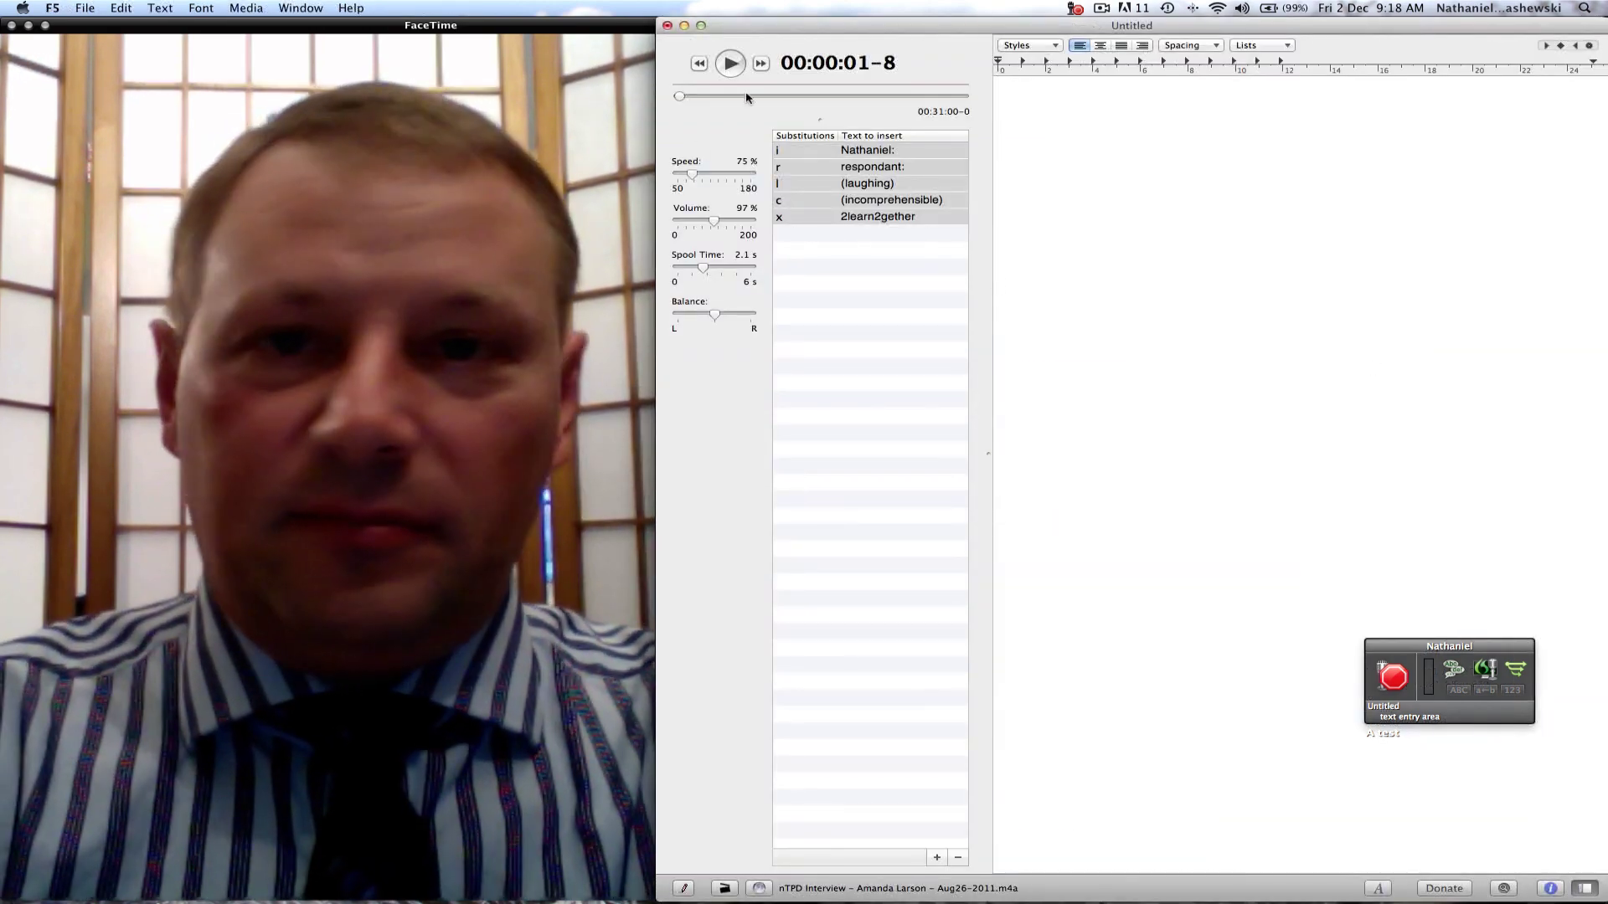
pyautogui.click(724, 891)
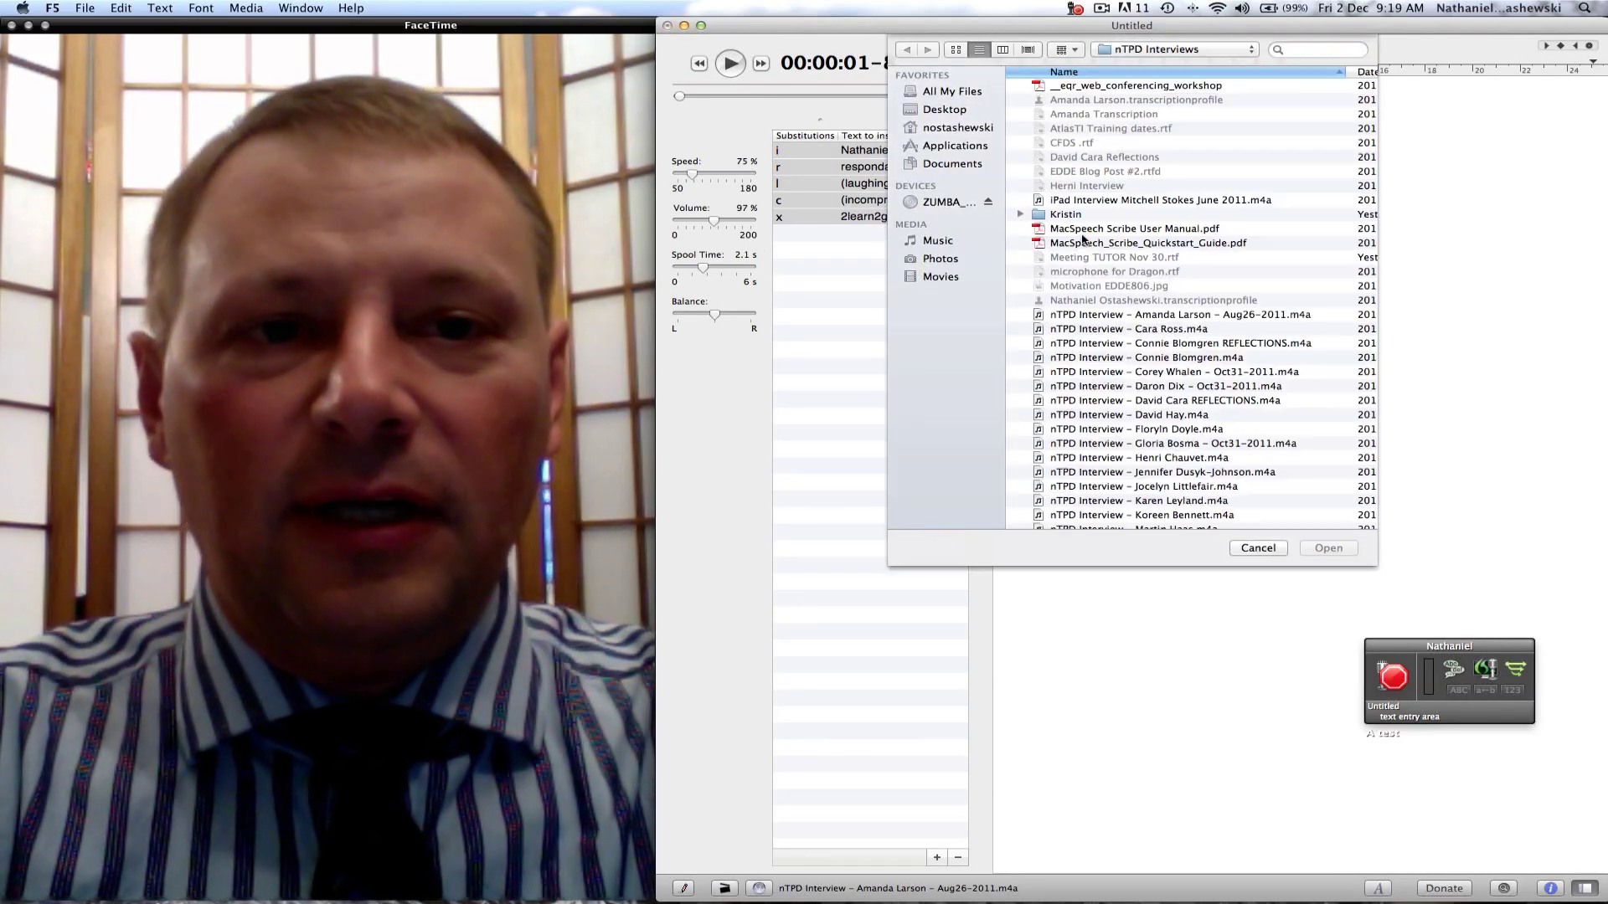
pyautogui.click(1247, 550)
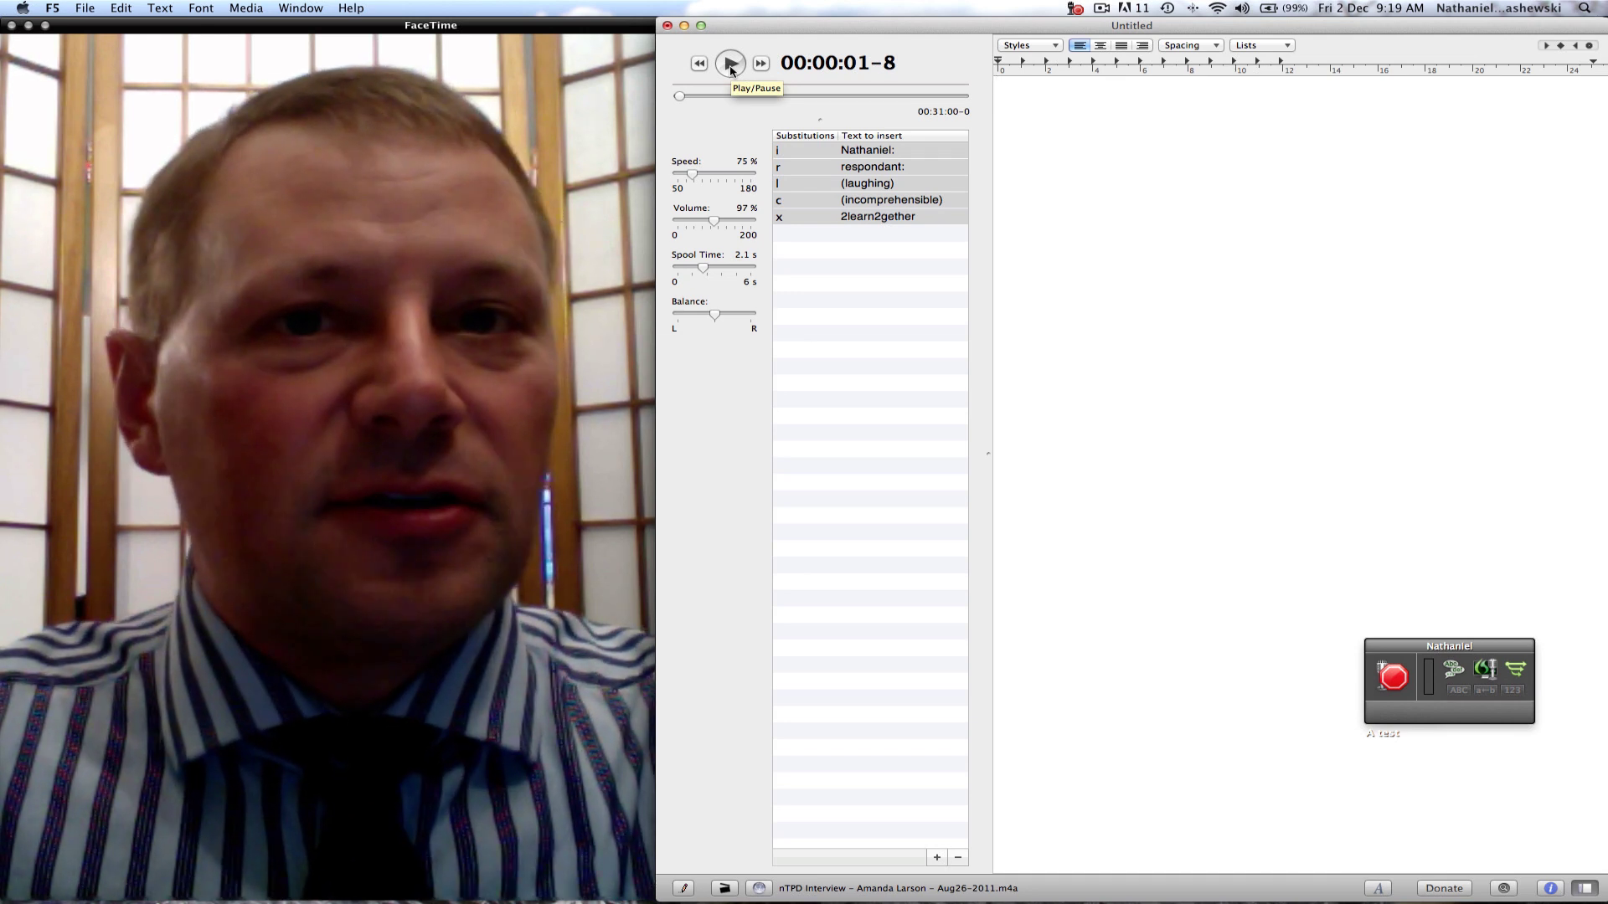
# Step: Play the interview, raise the speed to 143%, and pause at 00:00:09-6
pyautogui.click(731, 67)
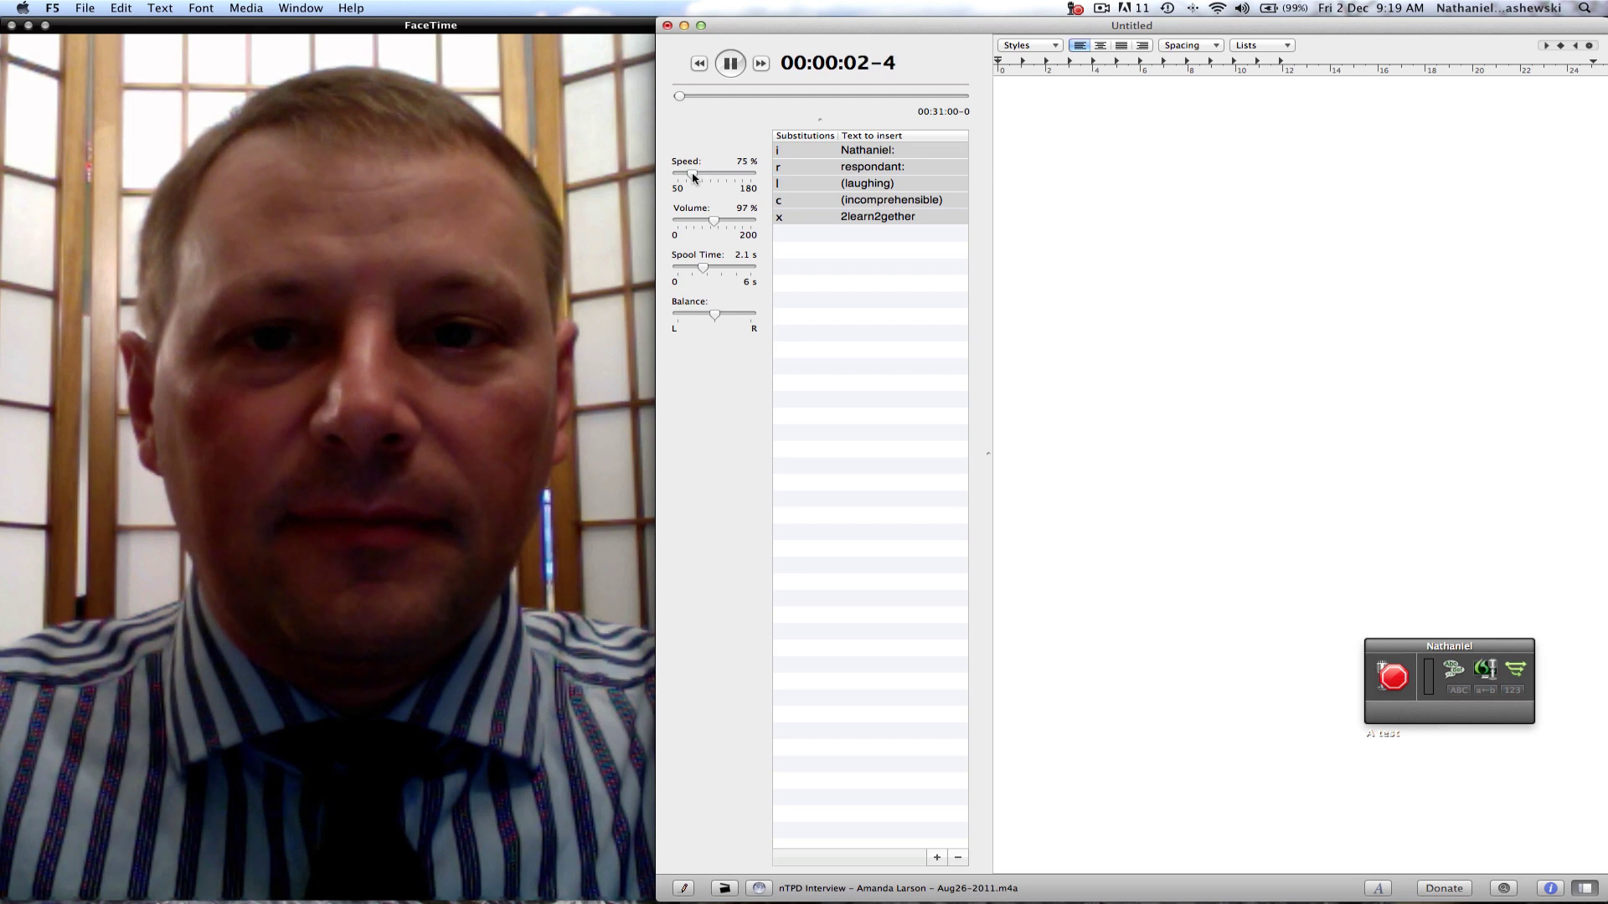
pyautogui.moveTo(691, 175); pyautogui.dragTo(730, 177)
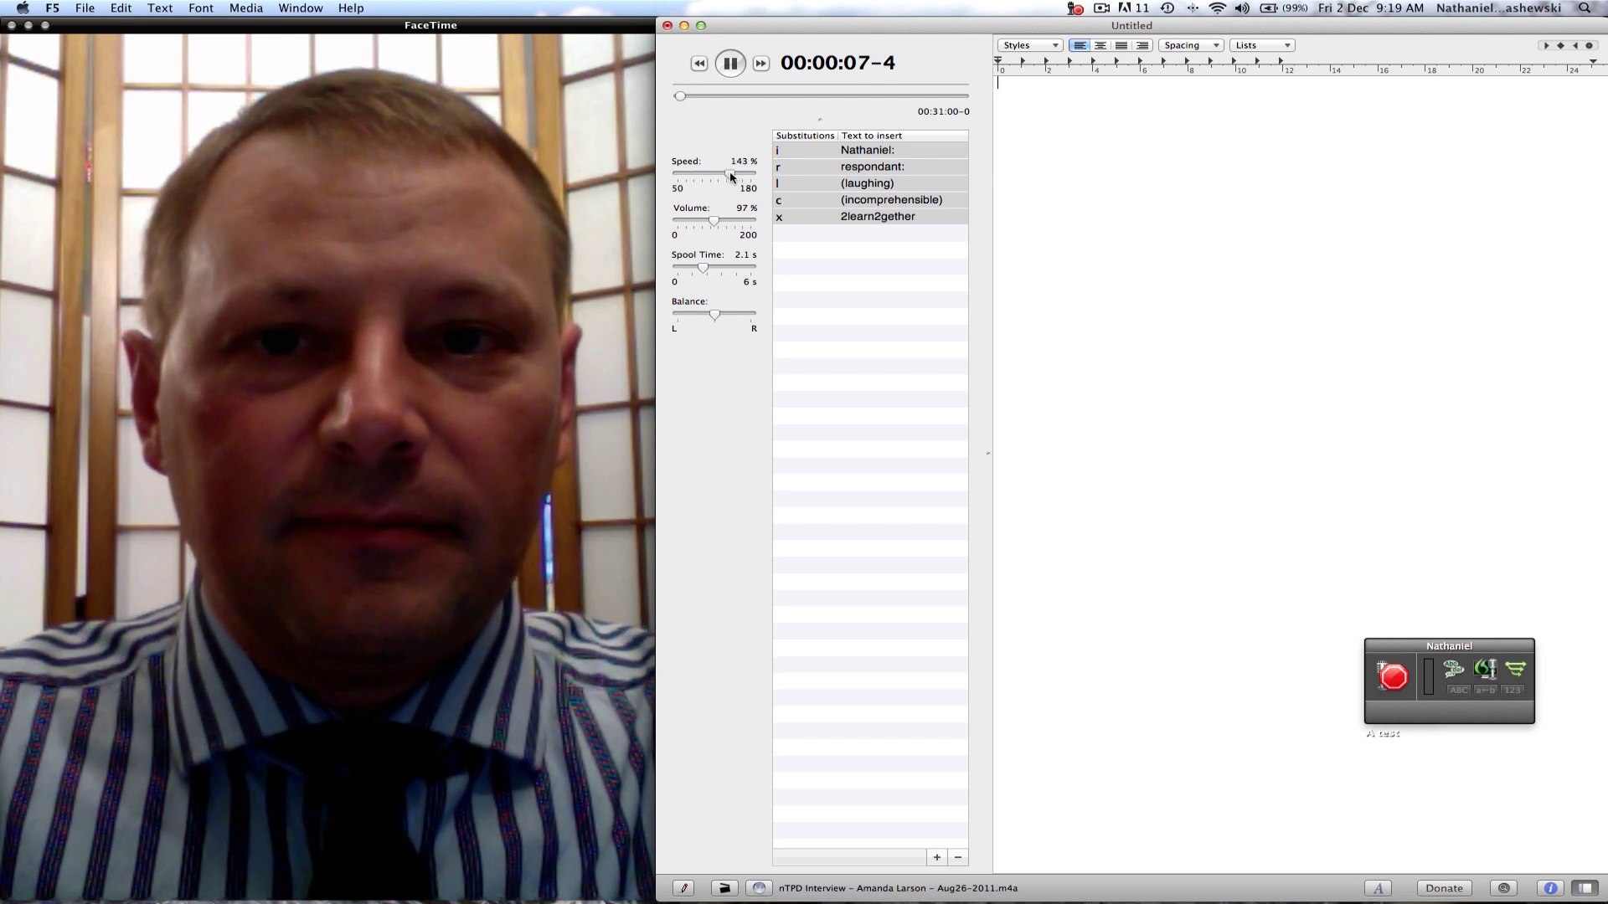
pyautogui.click(727, 67)
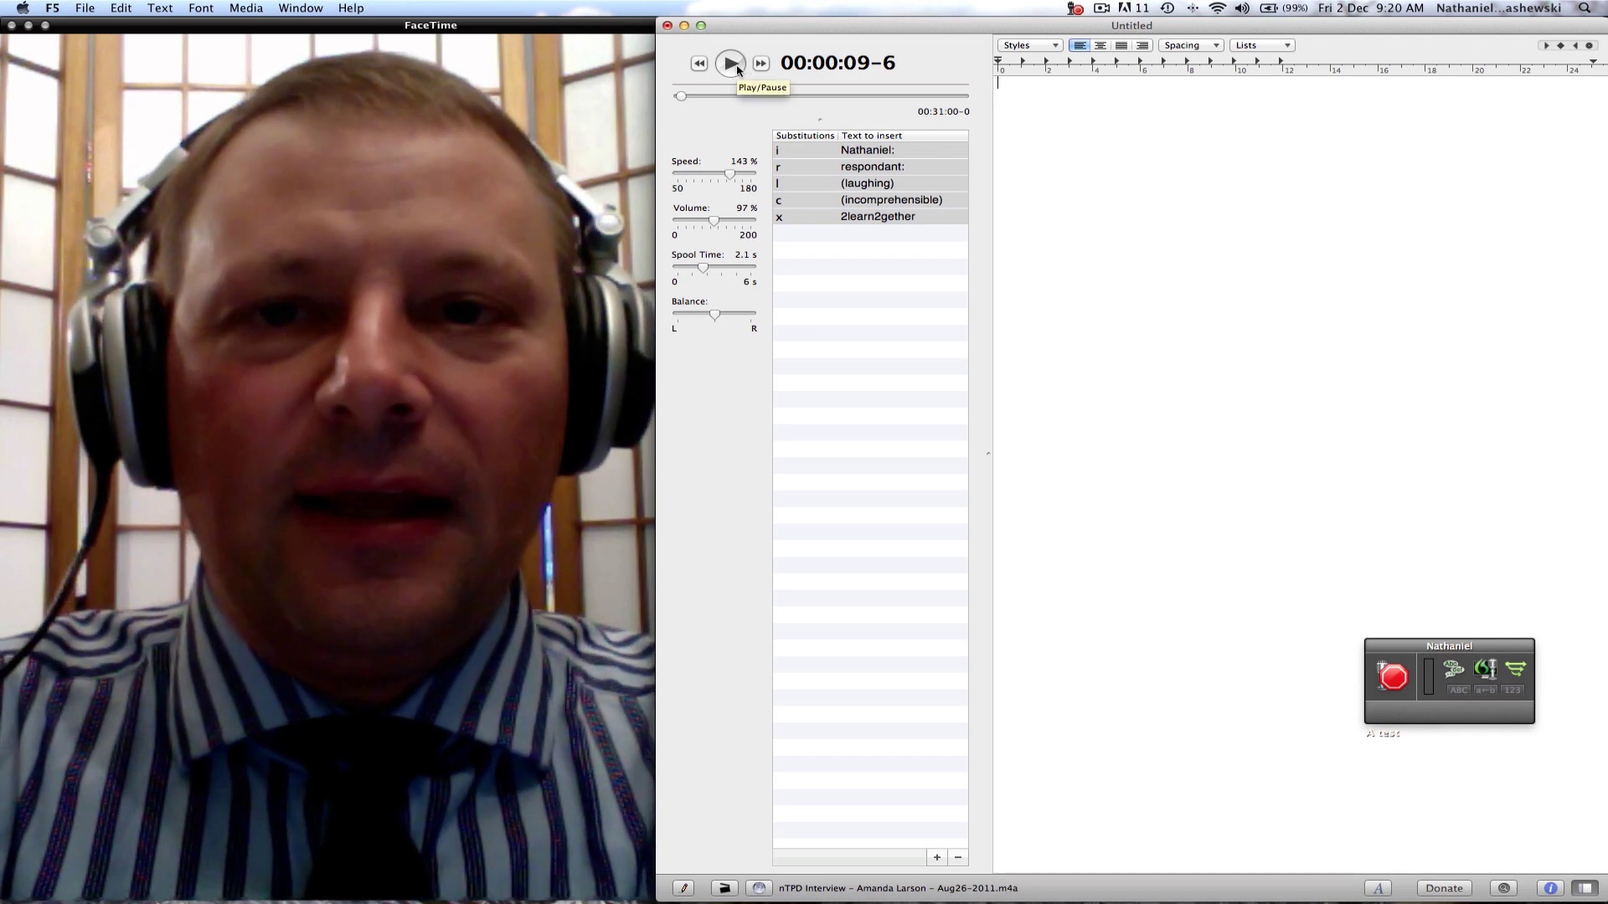
pyautogui.click(730, 63)
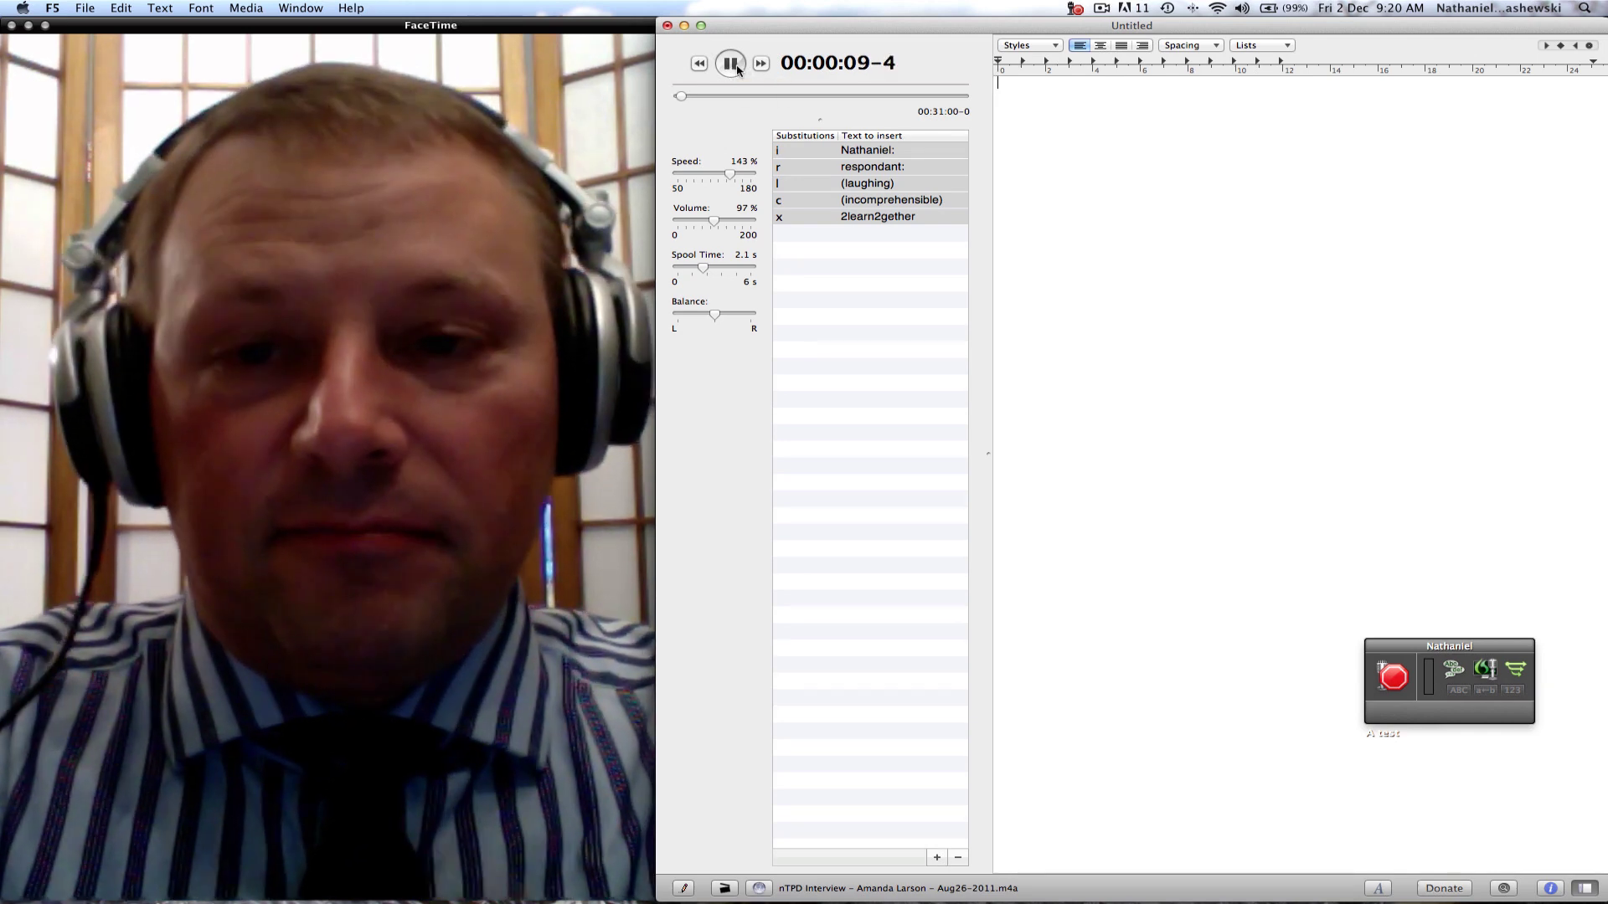
pyautogui.click(737, 67)
pyautogui.moveTo(730, 173); pyautogui.dragTo(708, 175)
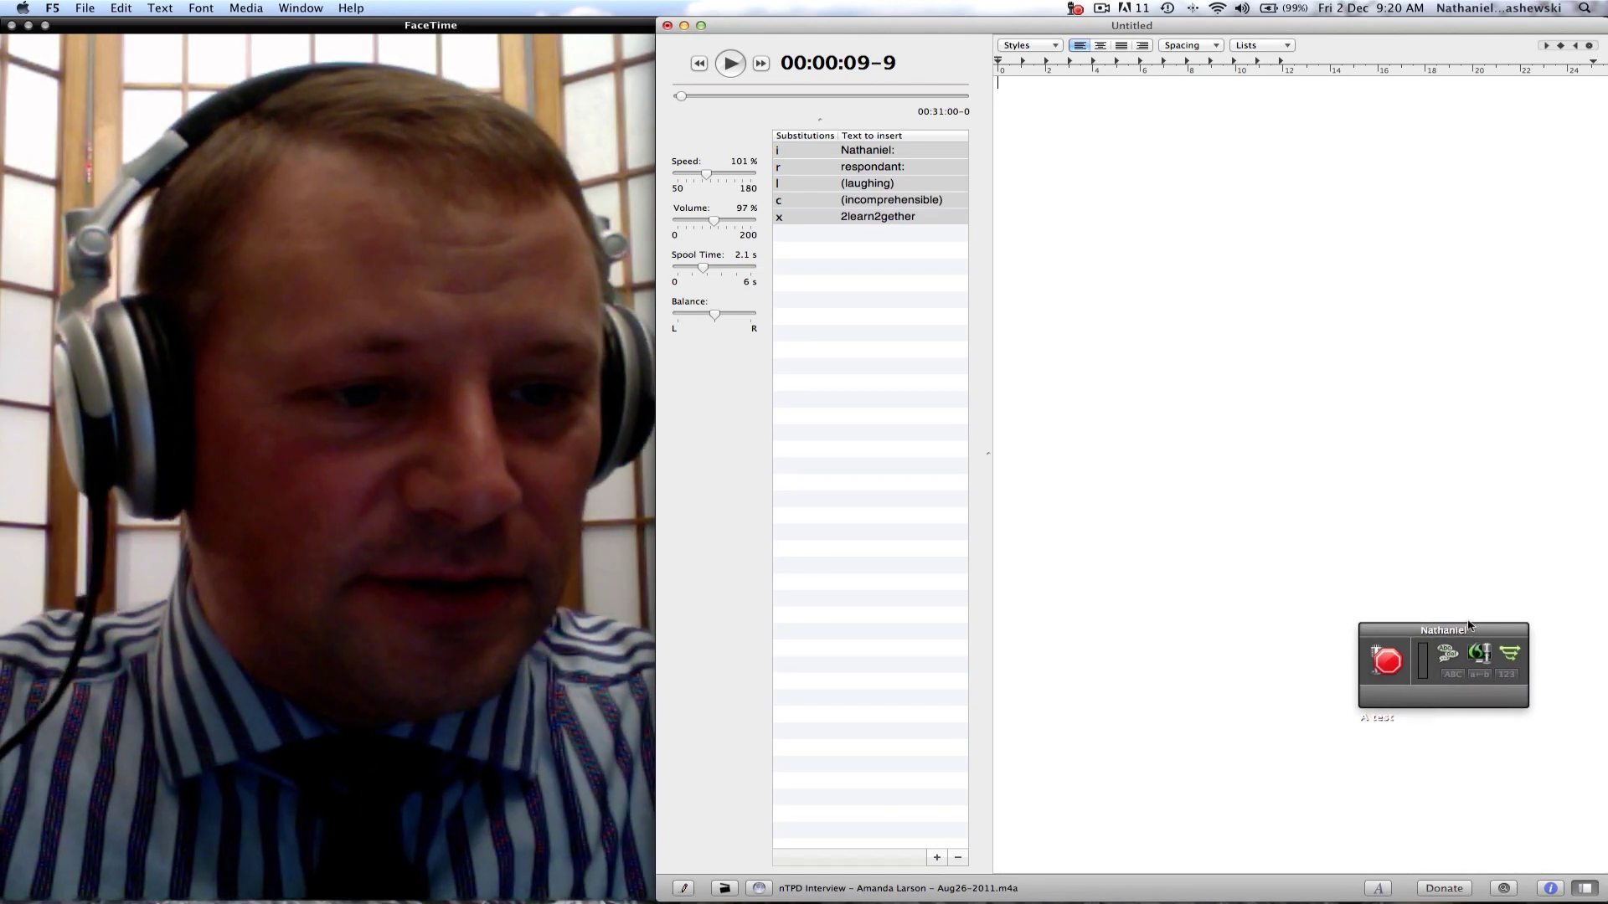
pyautogui.moveTo(1481, 649); pyautogui.dragTo(1184, 349)
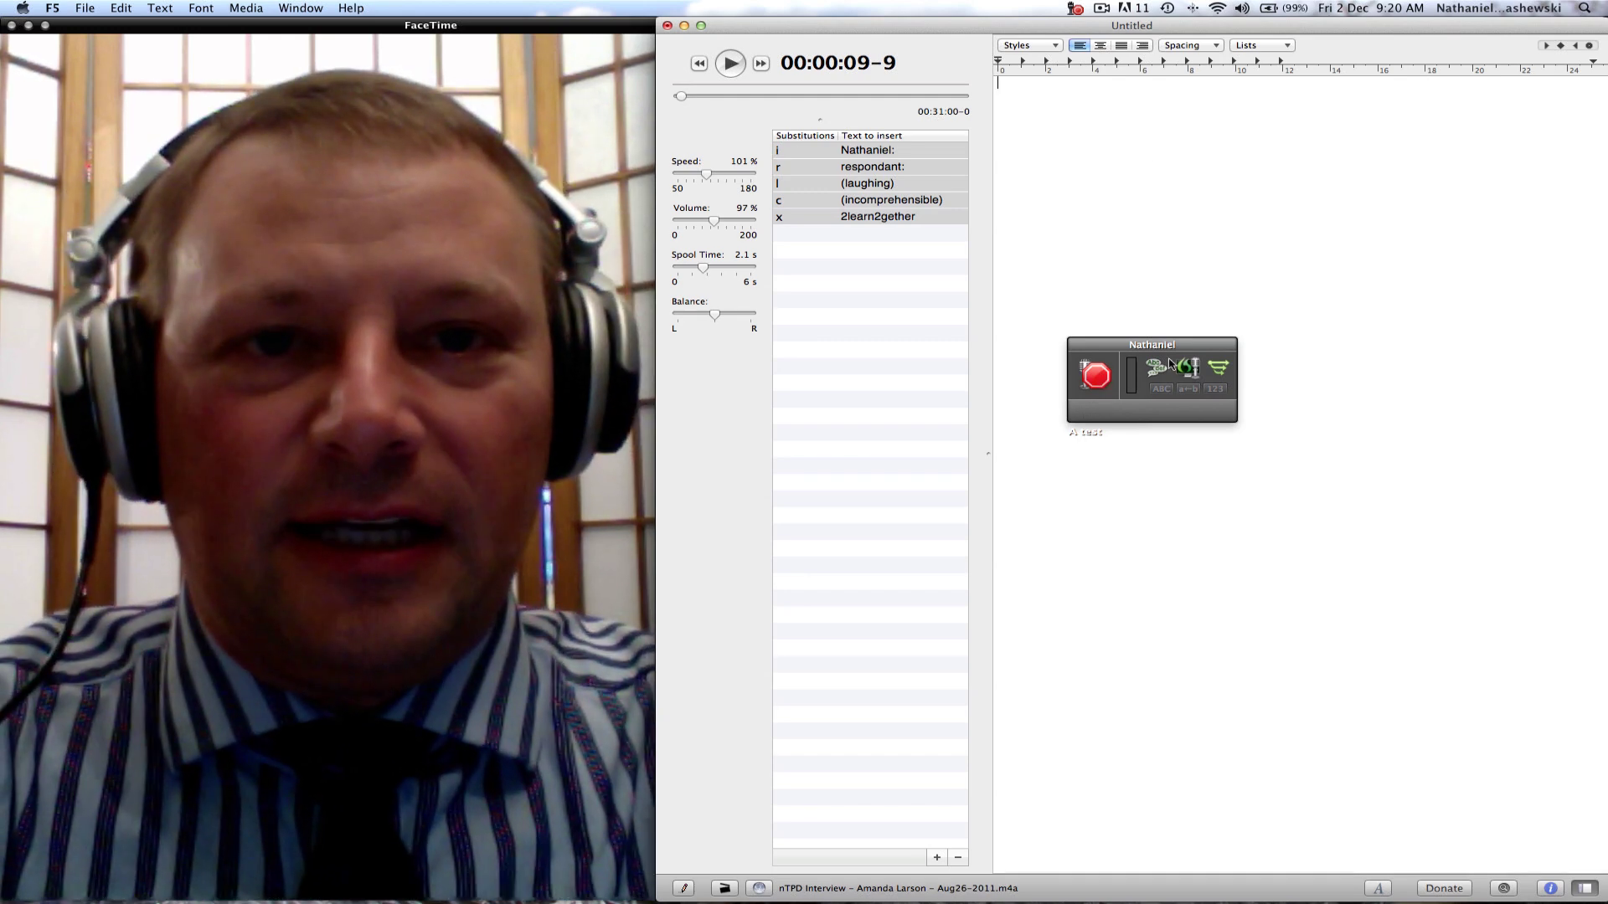
pyautogui.click(1034, 103)
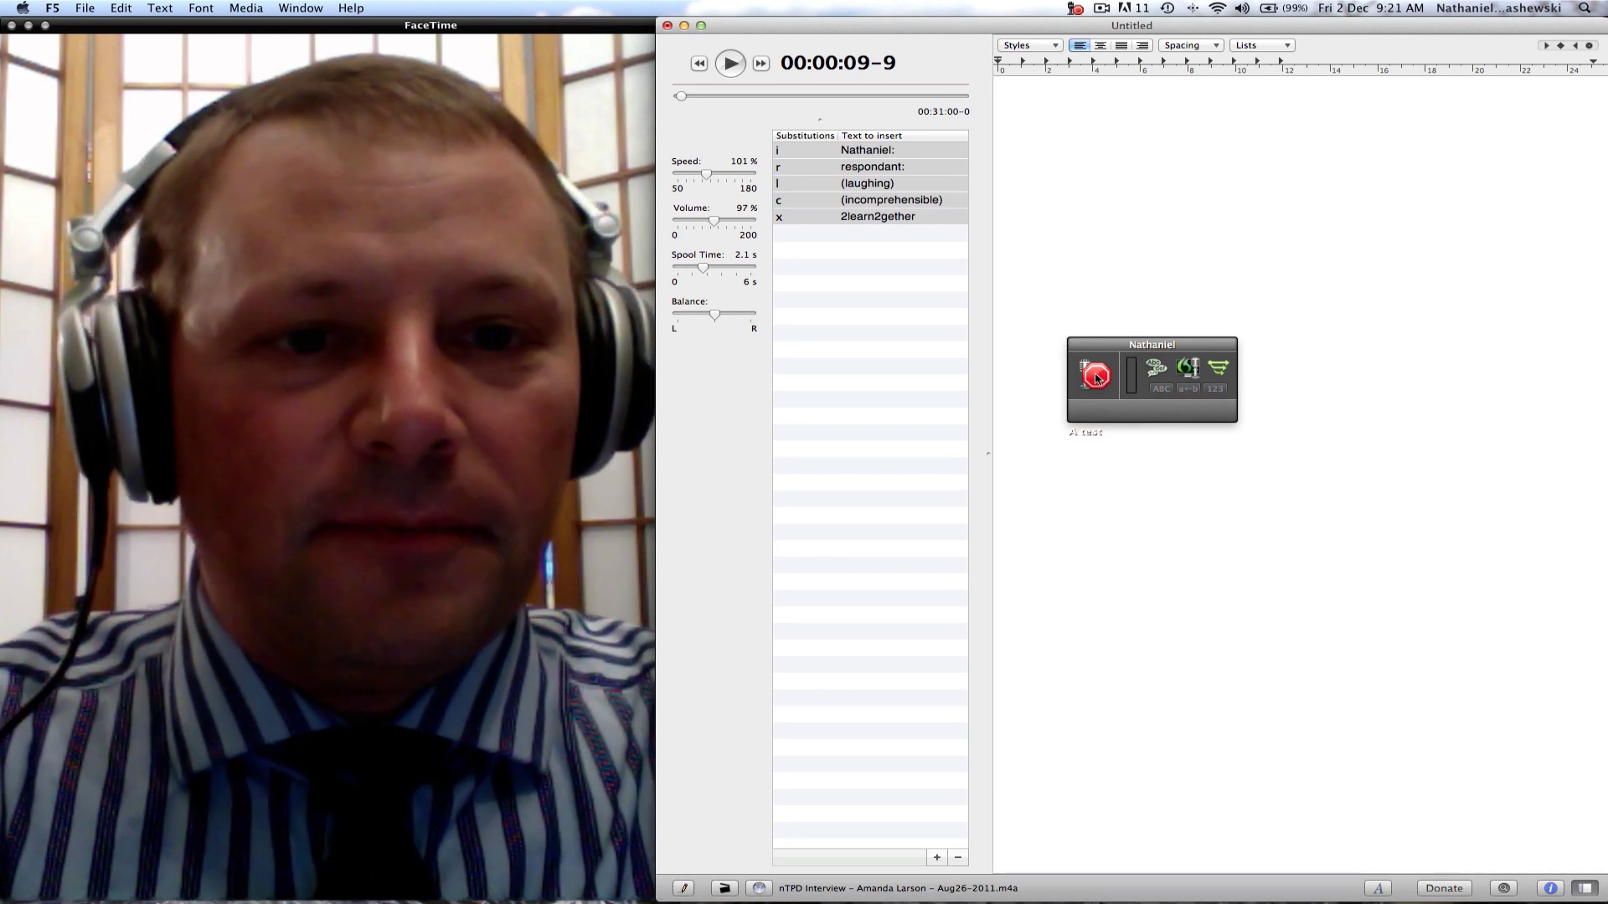
# Step: Turn on Dragon's microphone to dictate timecoded paragraphs about F5's automatic timecoding
pyautogui.click(1096, 379)
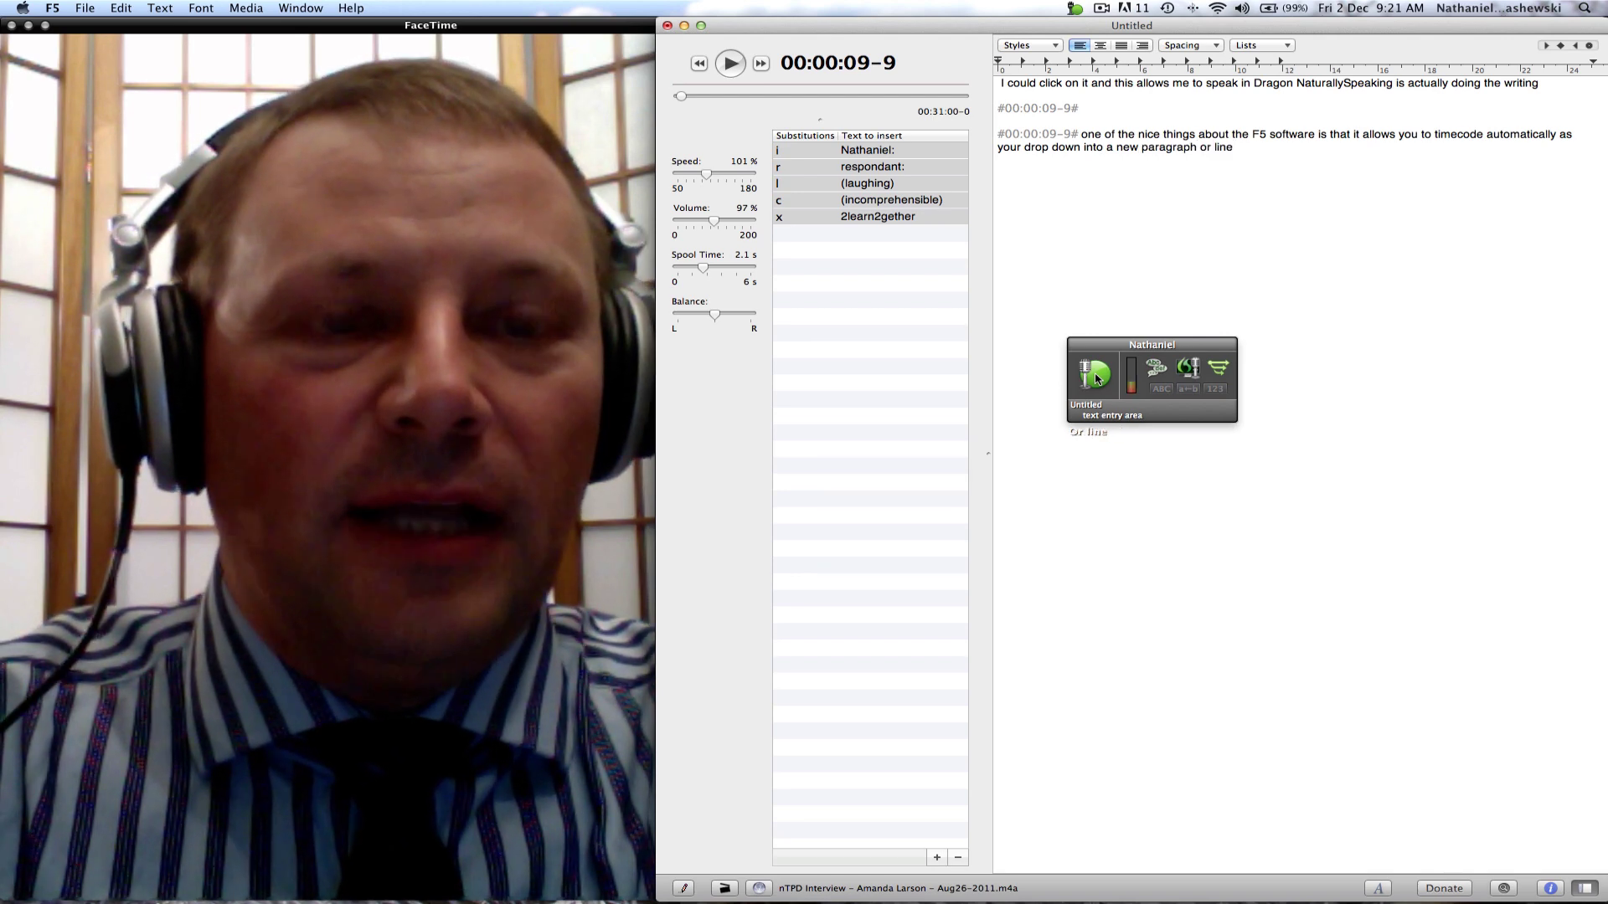
# Step: Add a timecoded speaker paragraph, correcting the dictation to 'sometimes you need to pause the audio', and resume playback
pyautogui.press('Return')
pyautogui.press('Return')
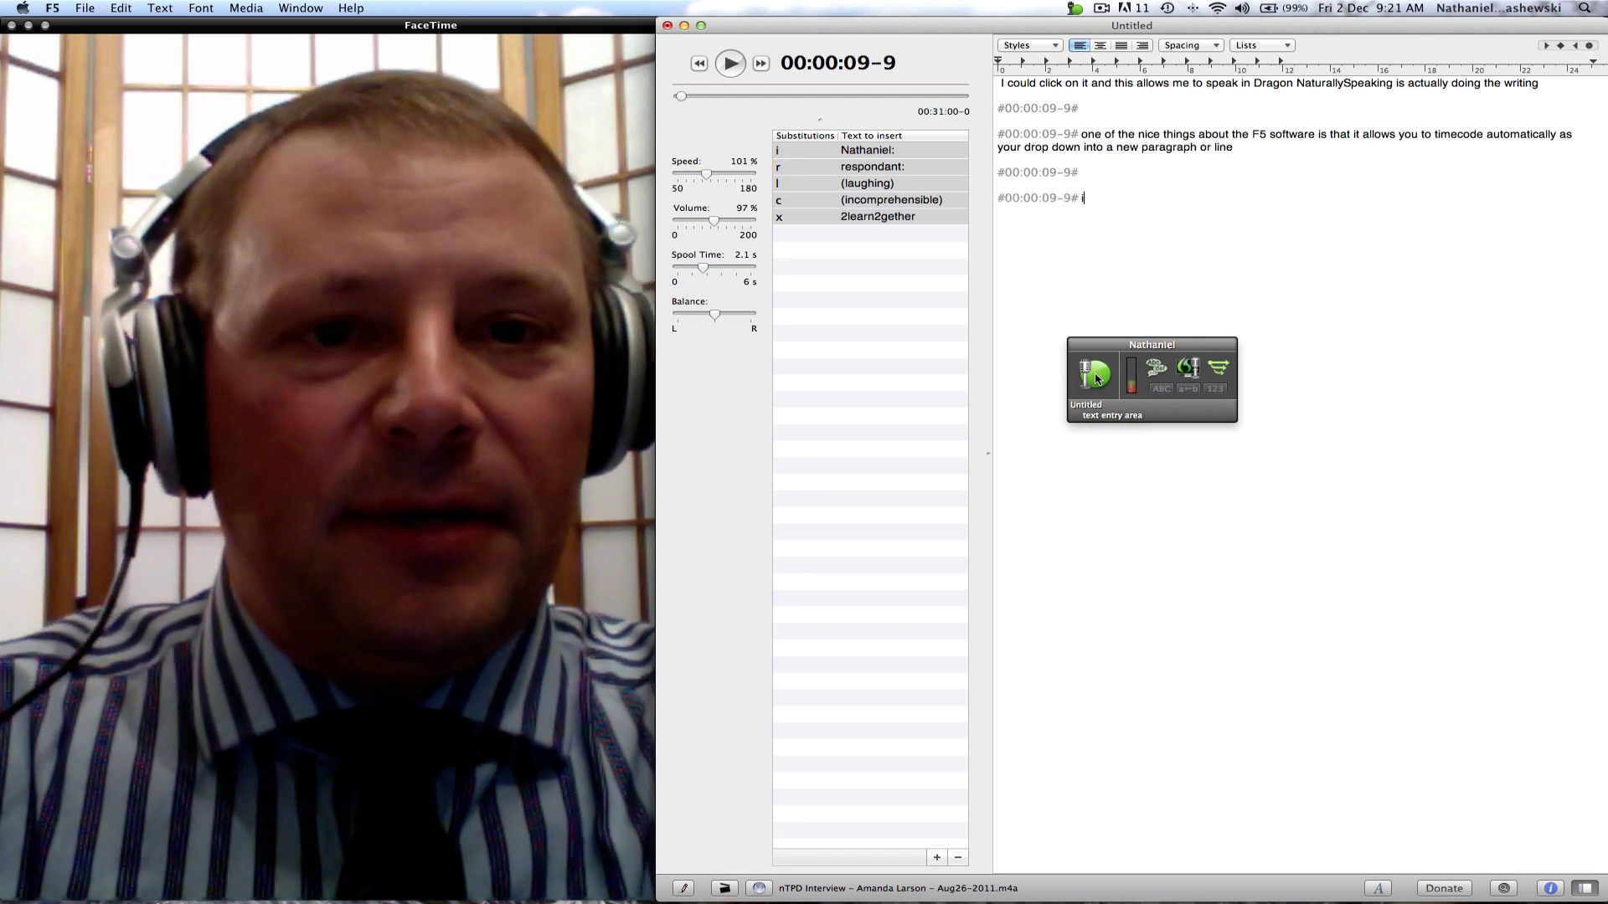
pyautogui.write('iel:')
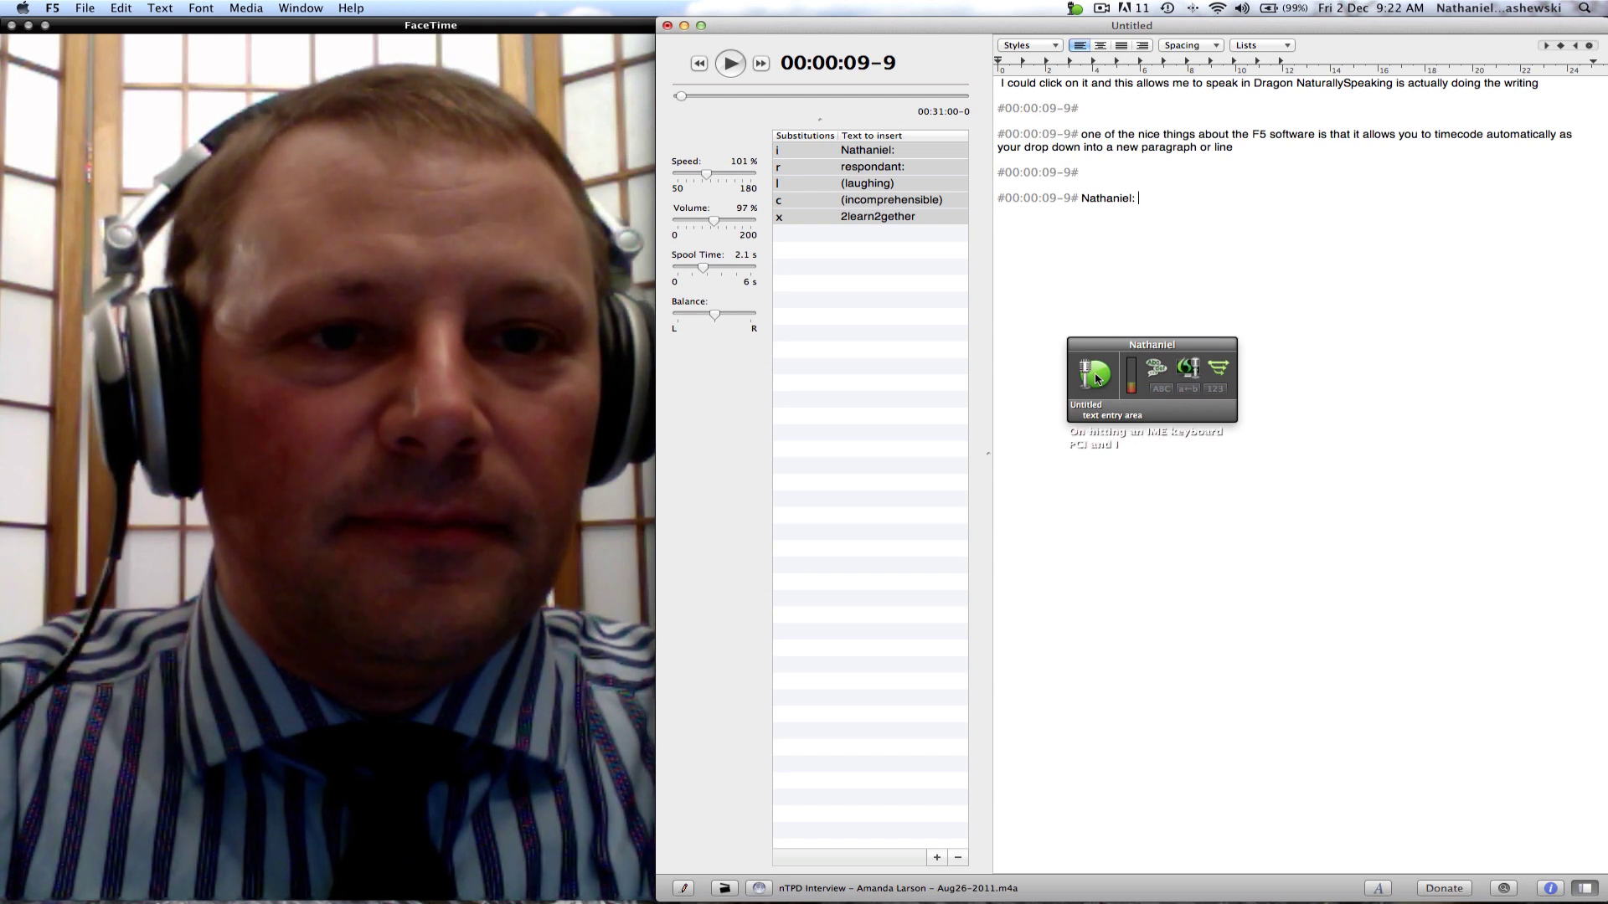
pyautogui.write(' on hitting an IME keyboard PCI and I animated ')
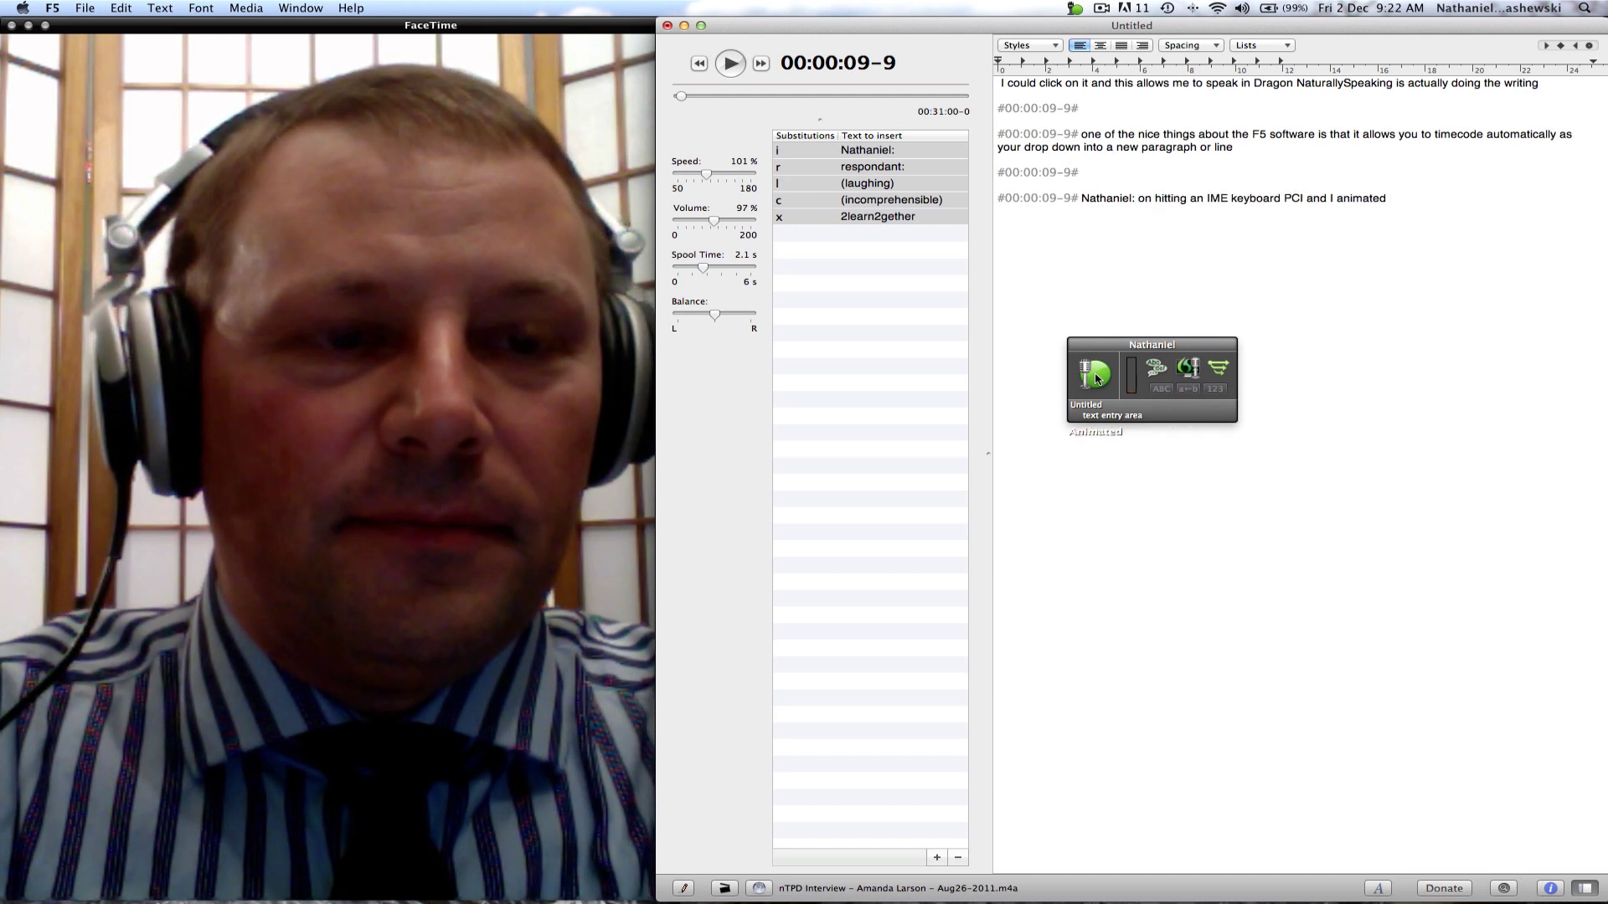
pyautogui.write('Nathaniel')
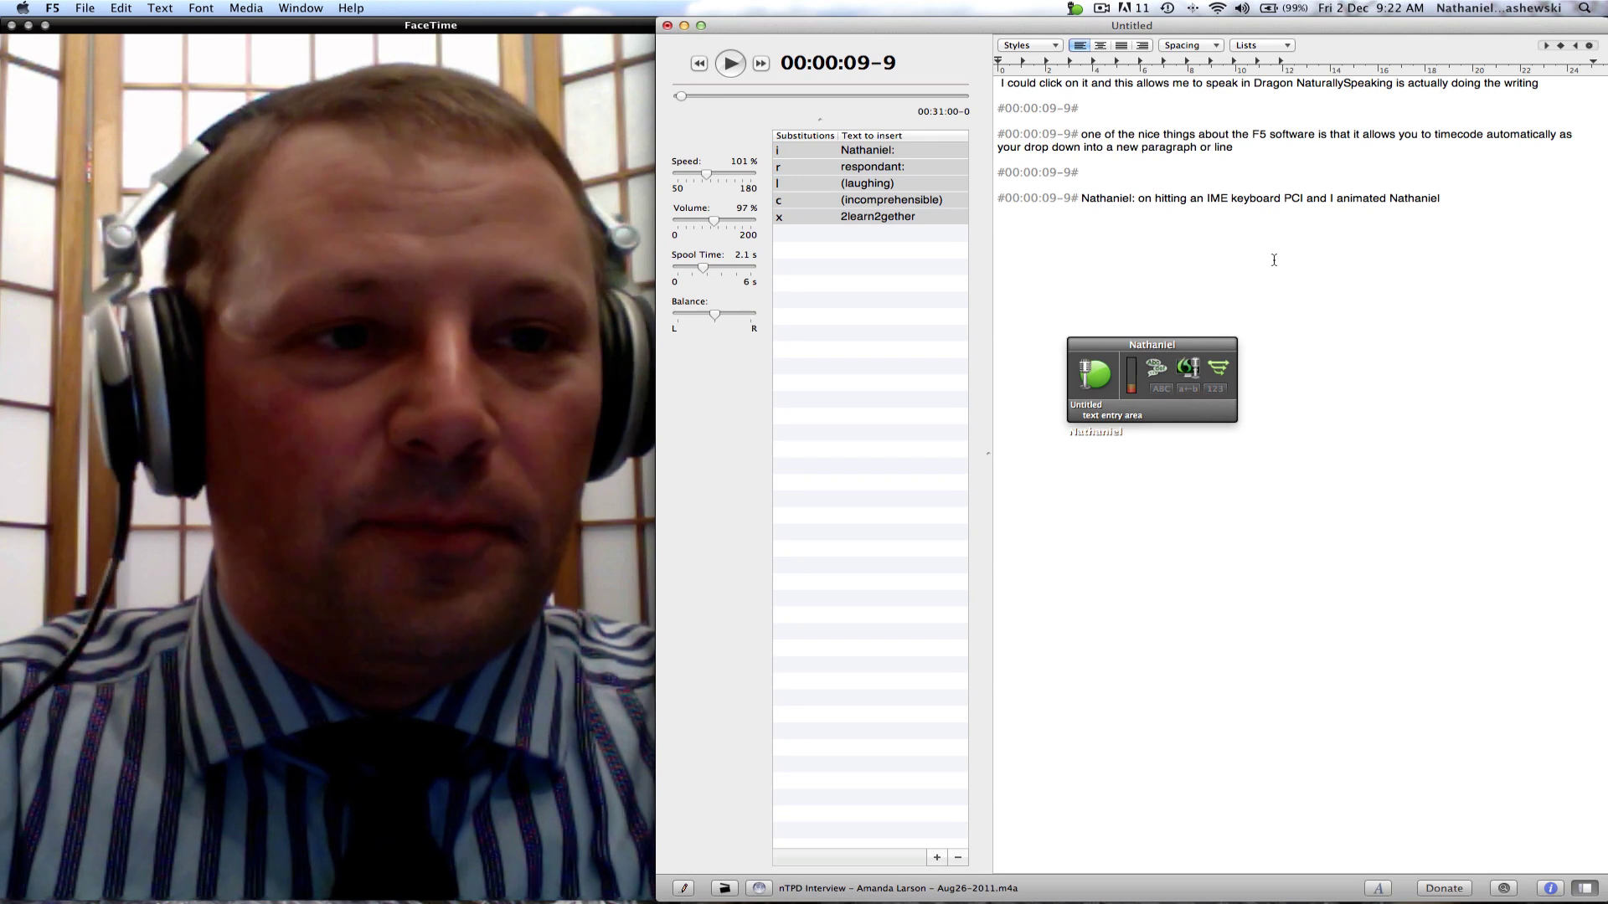
pyautogui.write(' sometimes other challenges')
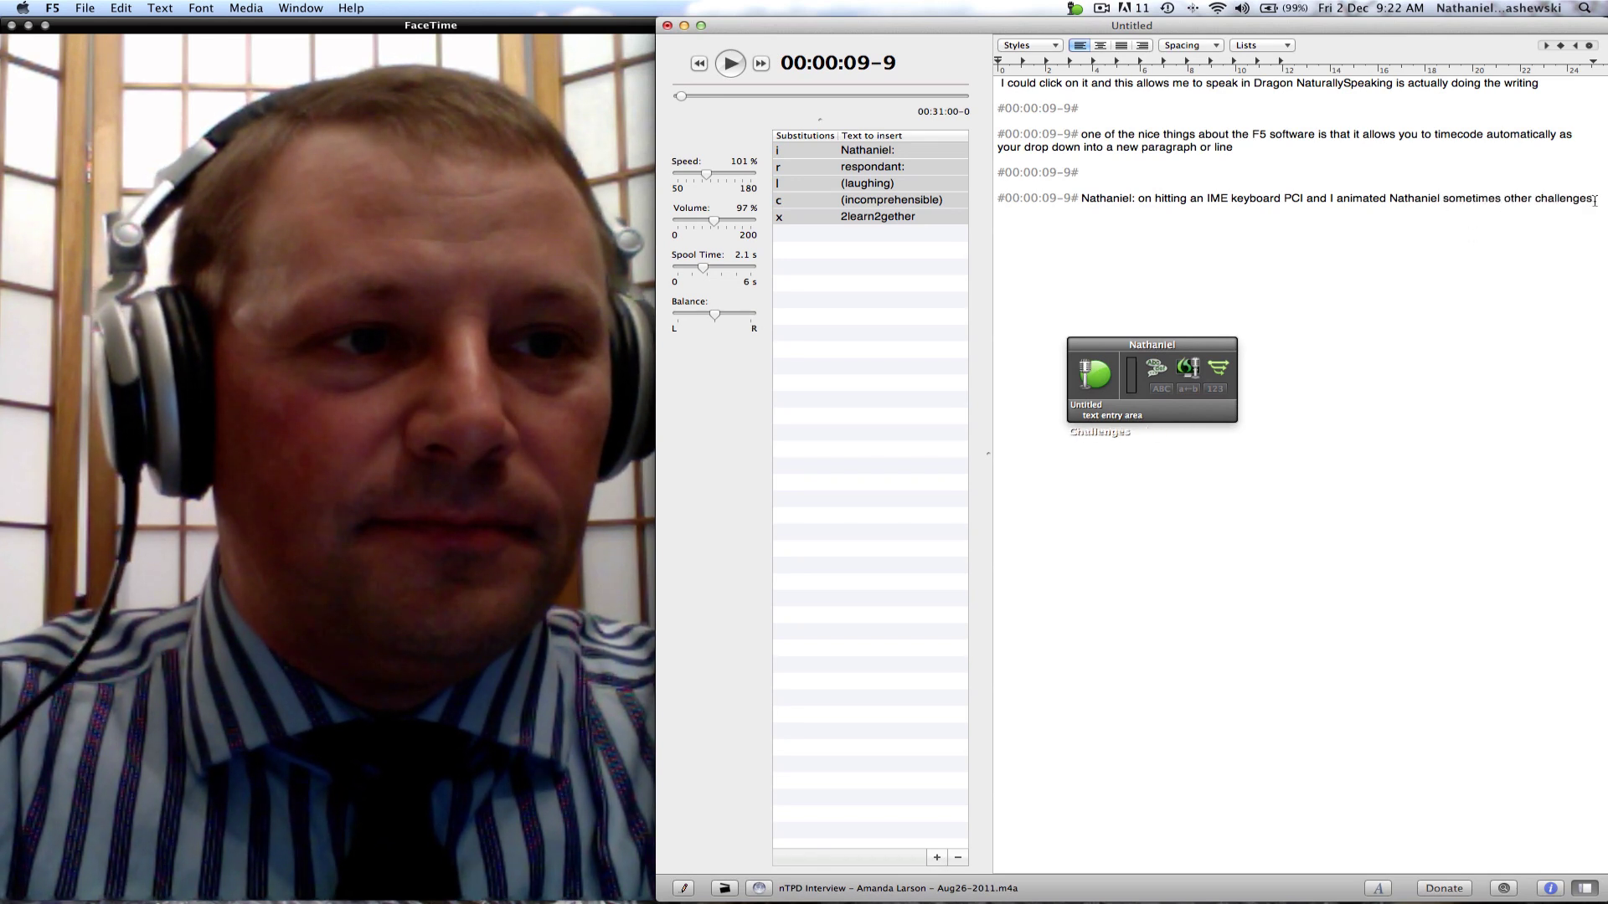
pyautogui.moveTo(1594, 201); pyautogui.dragTo(1137, 198)
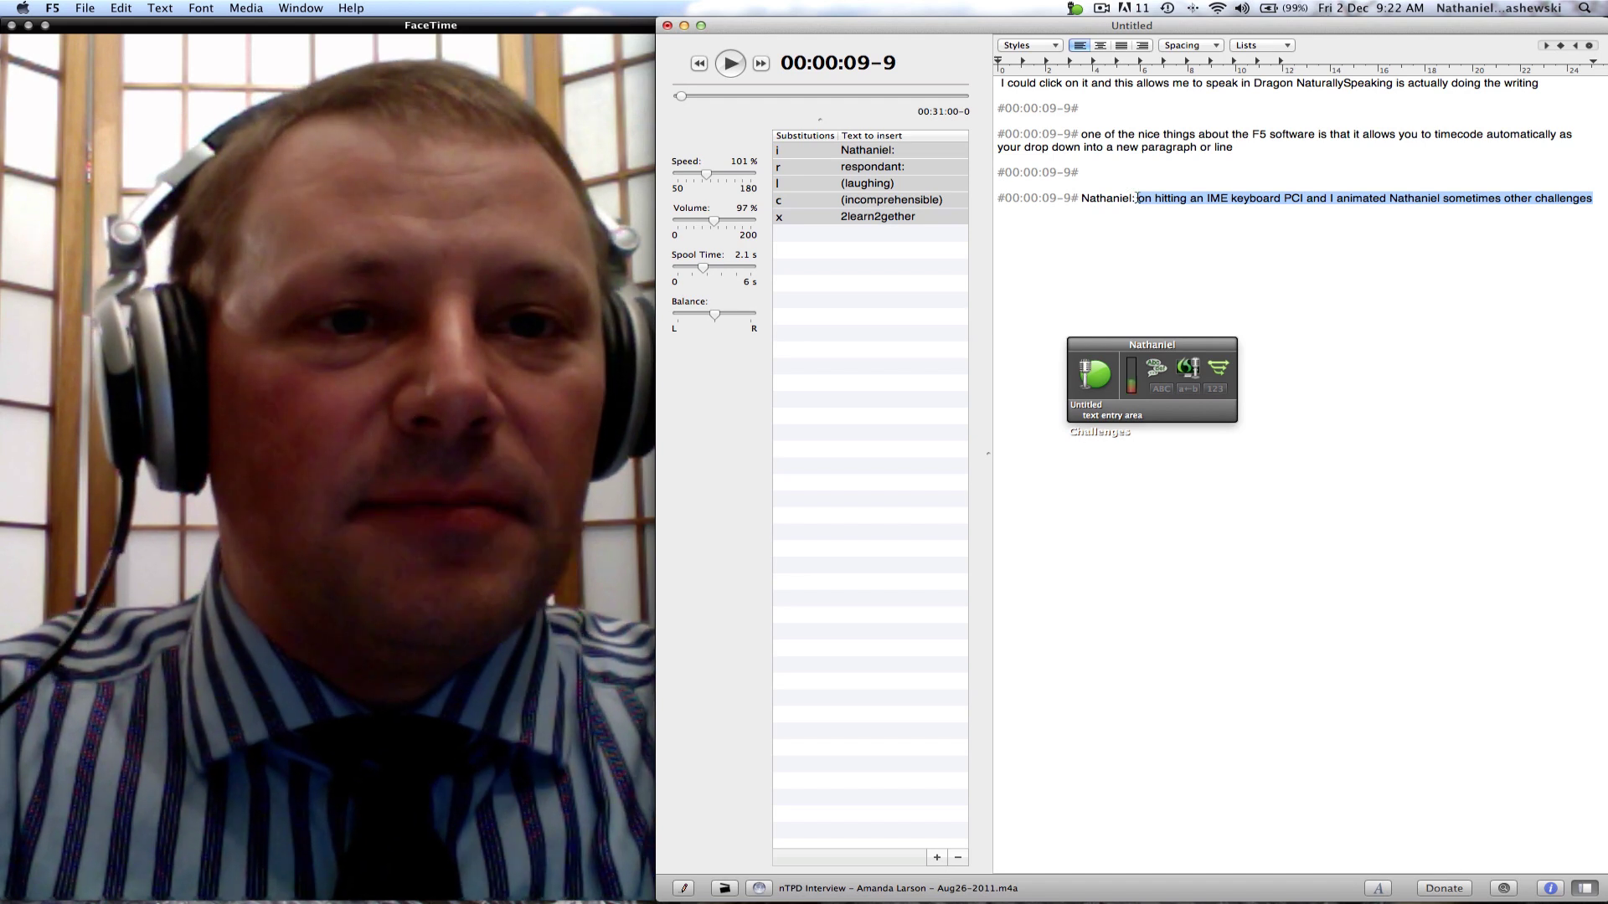
pyautogui.write('sometimes')
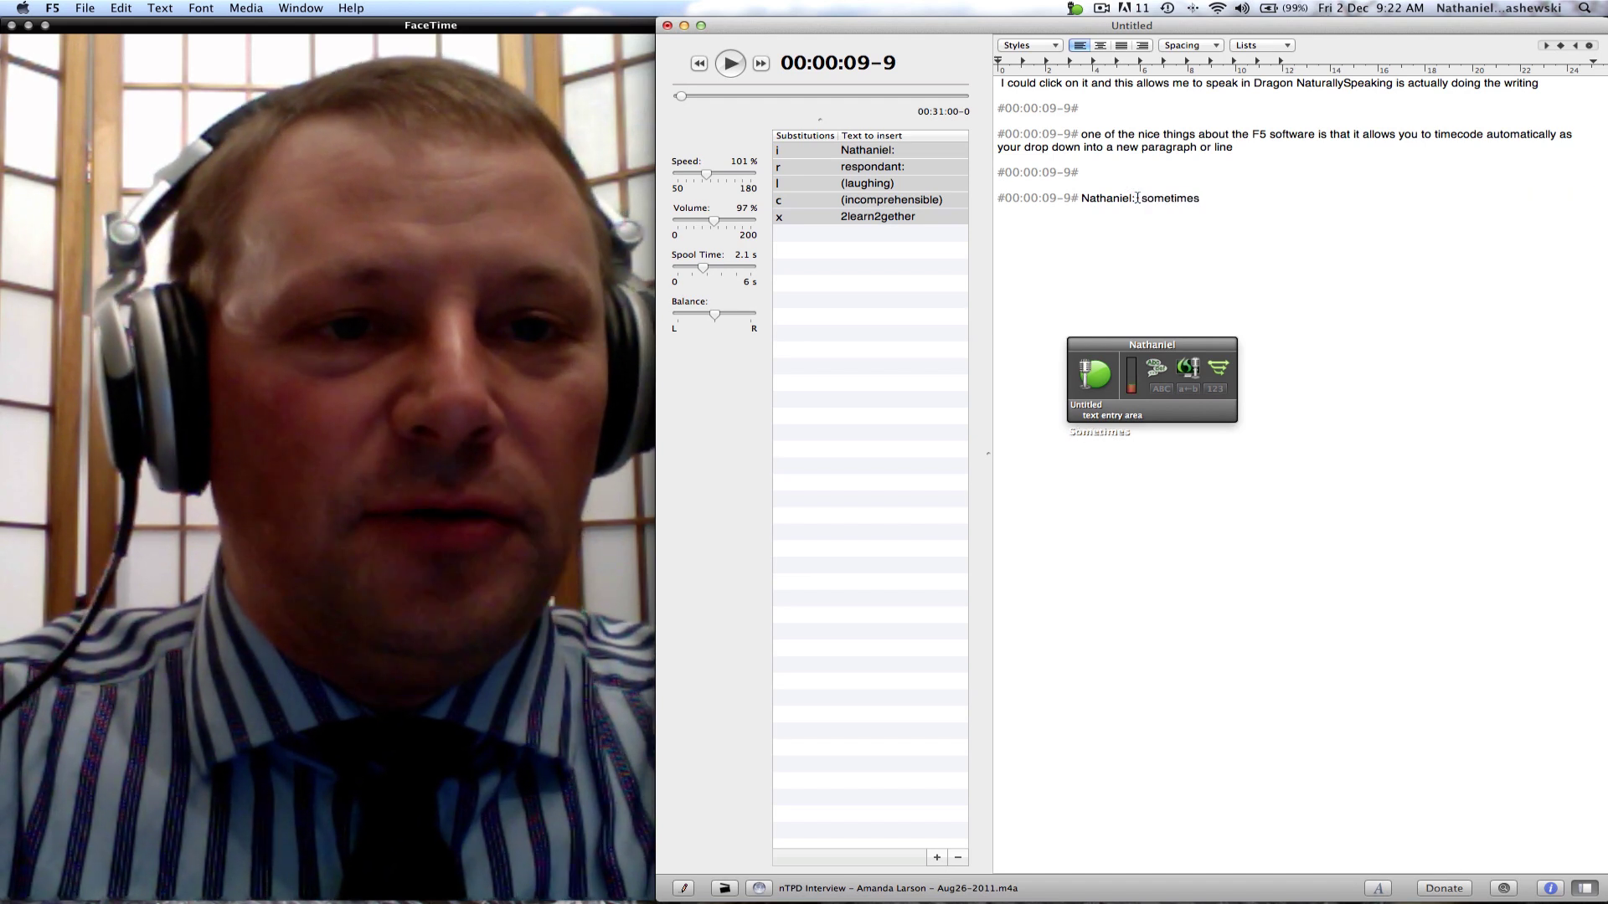
pyautogui.write(' you need')
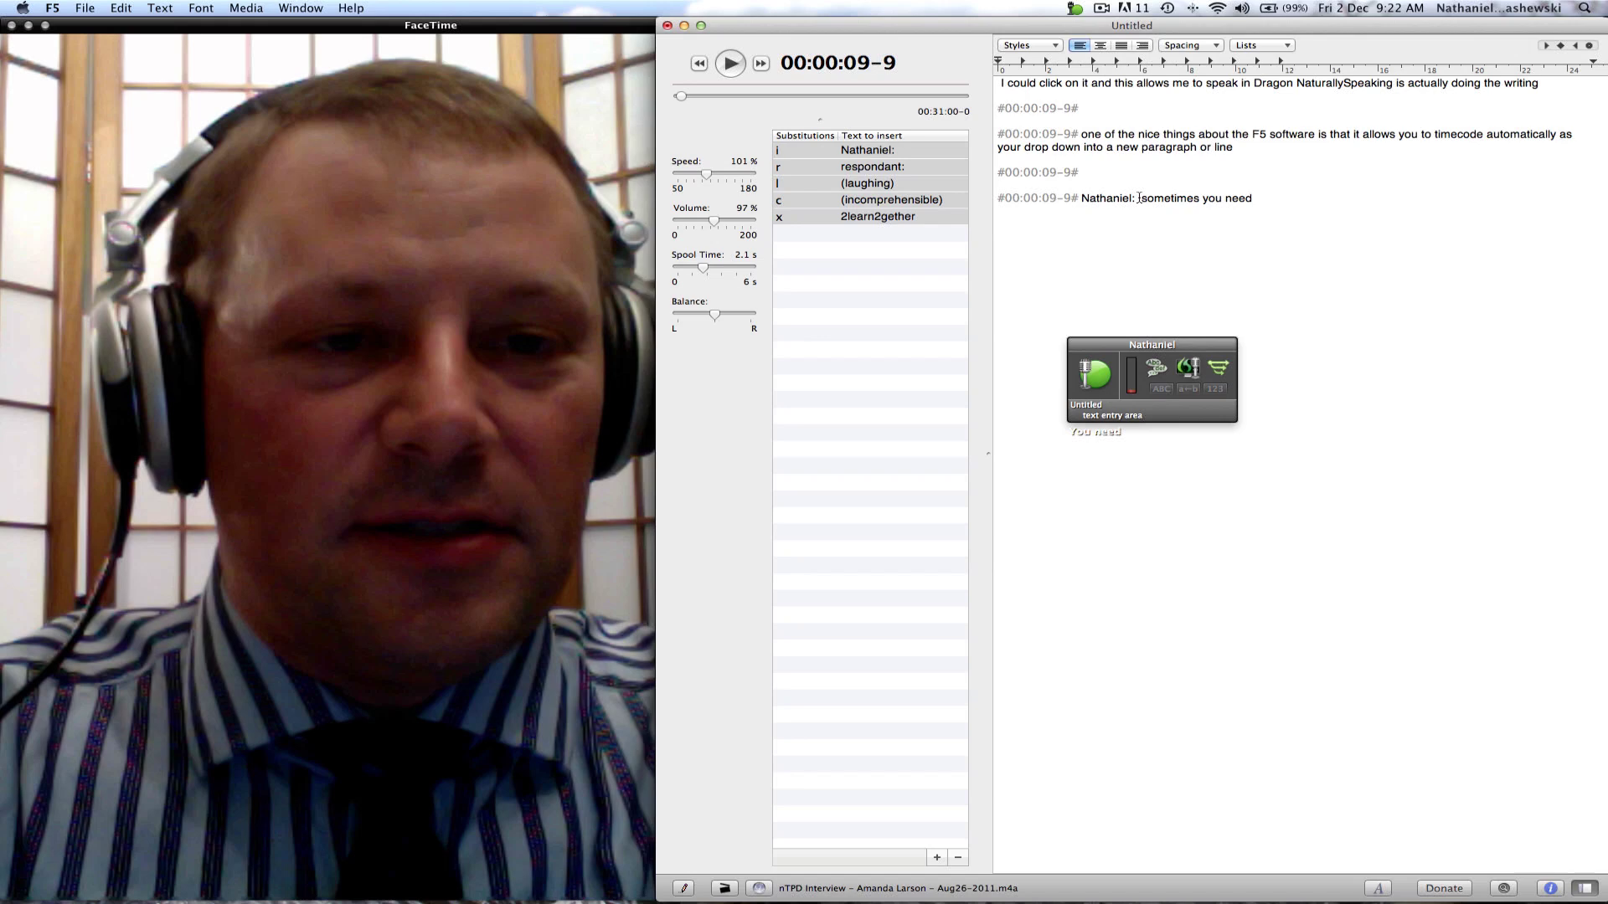
pyautogui.write(' to pause the audio')
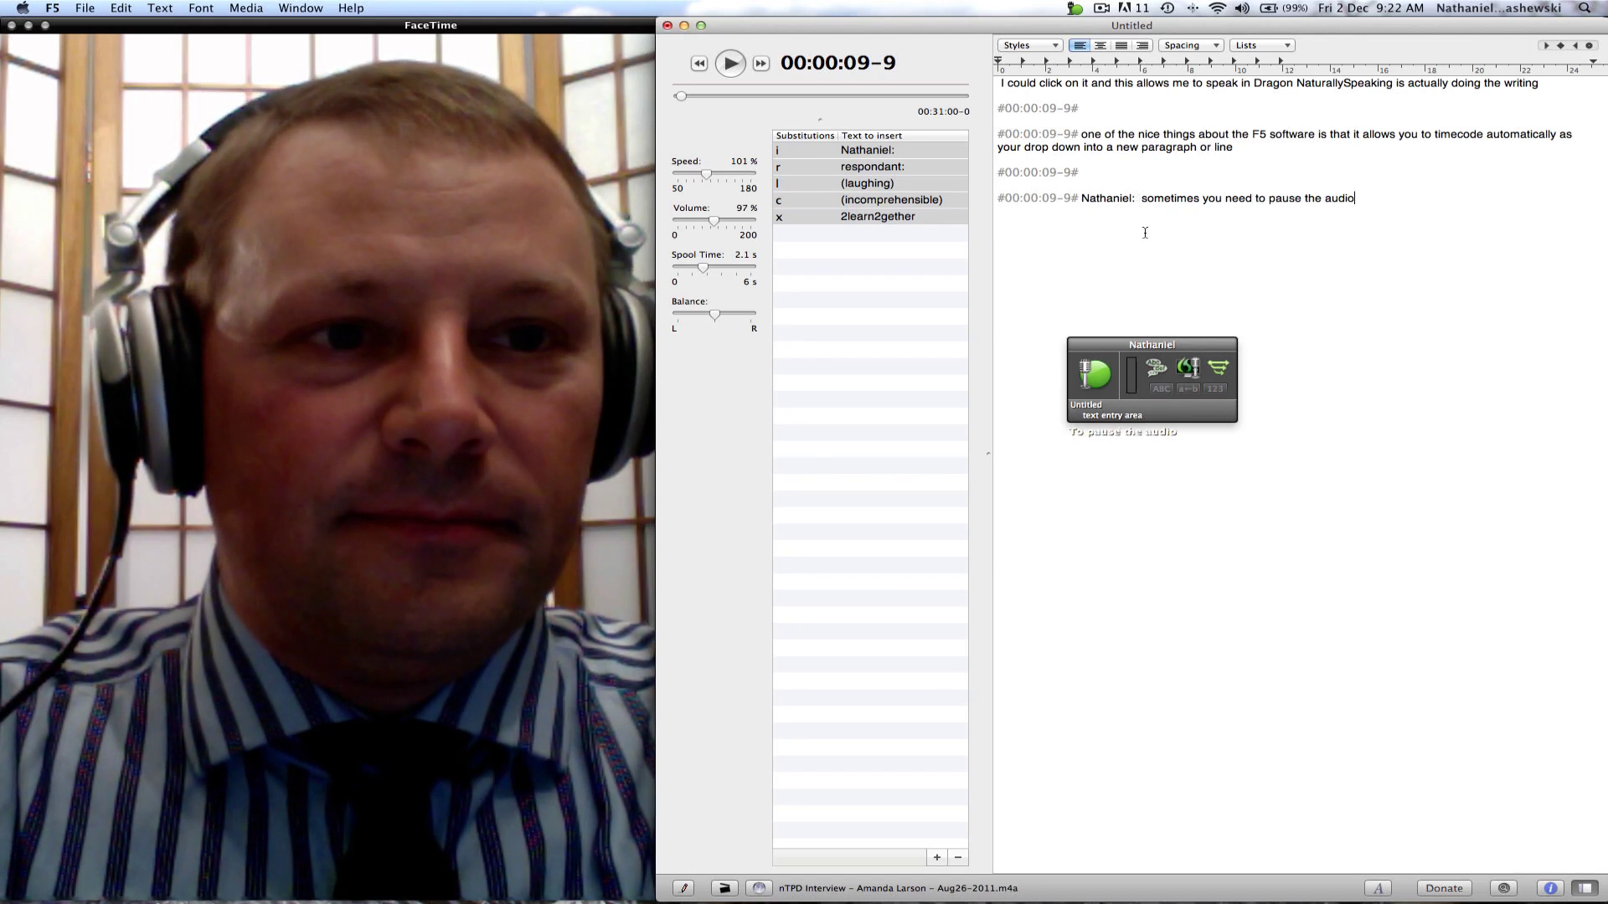
pyautogui.write(' in order')
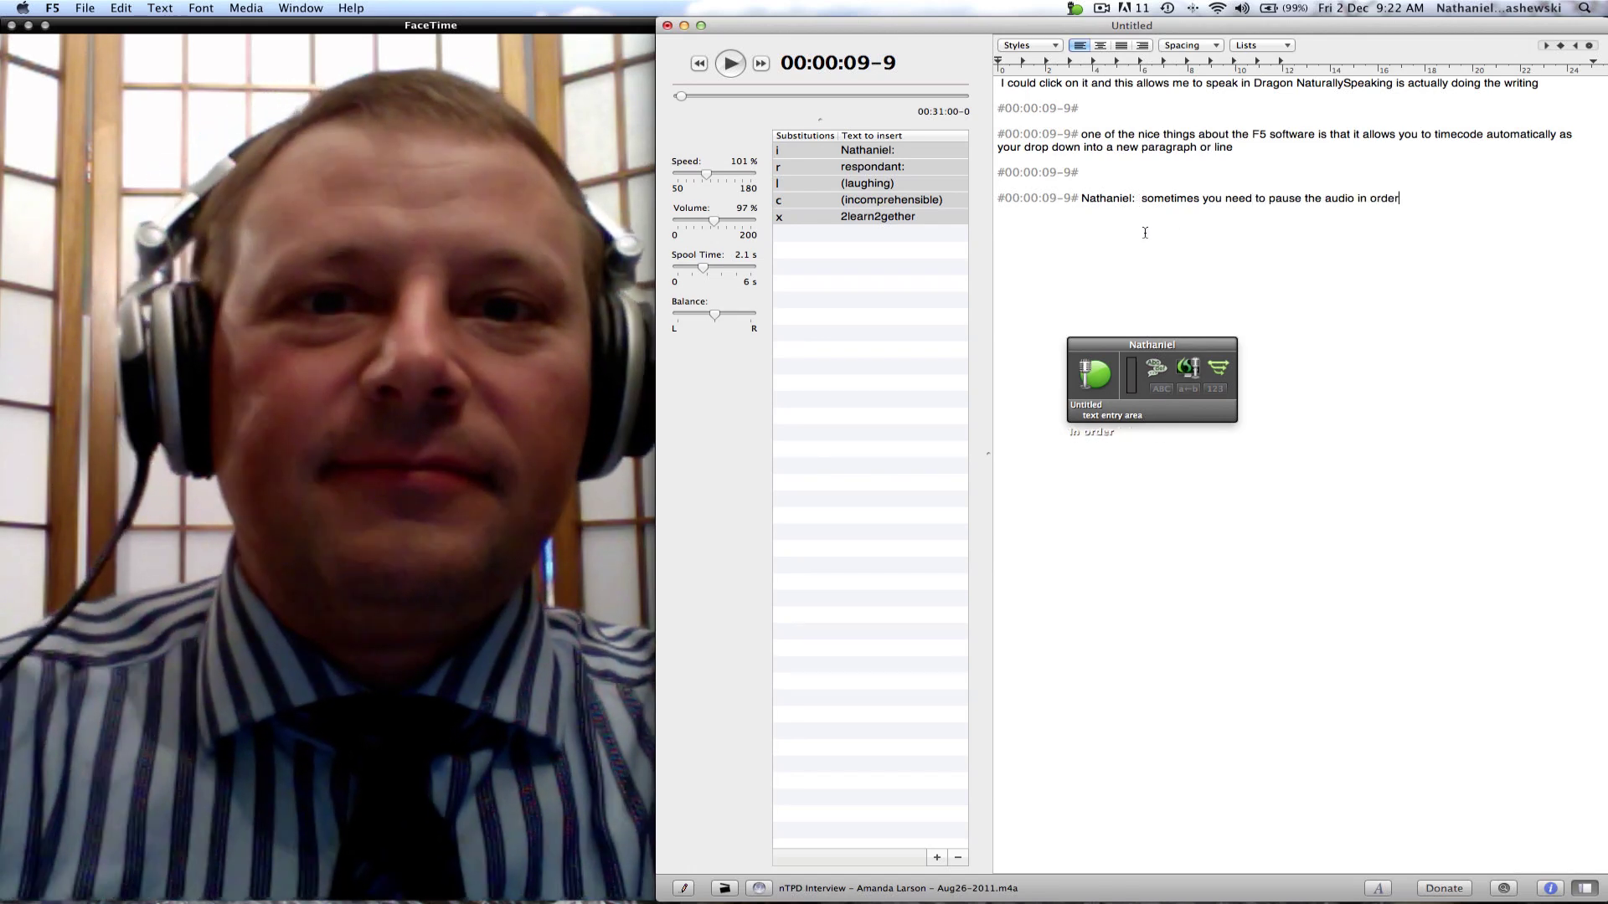
pyautogui.write(' to get')
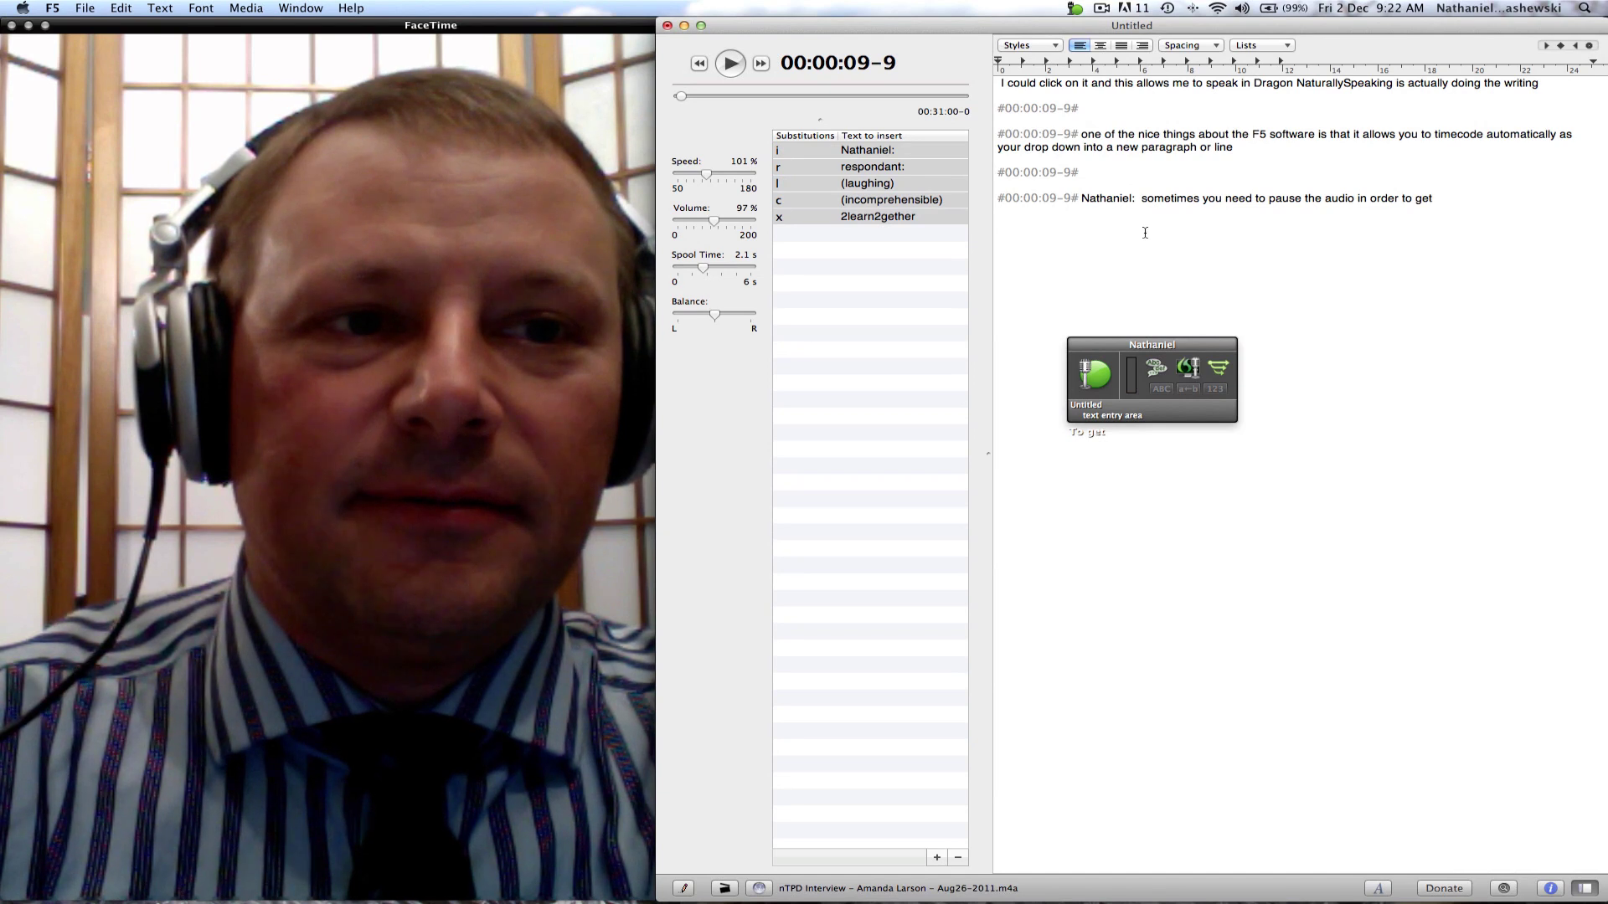
pyautogui.write(' it recording')
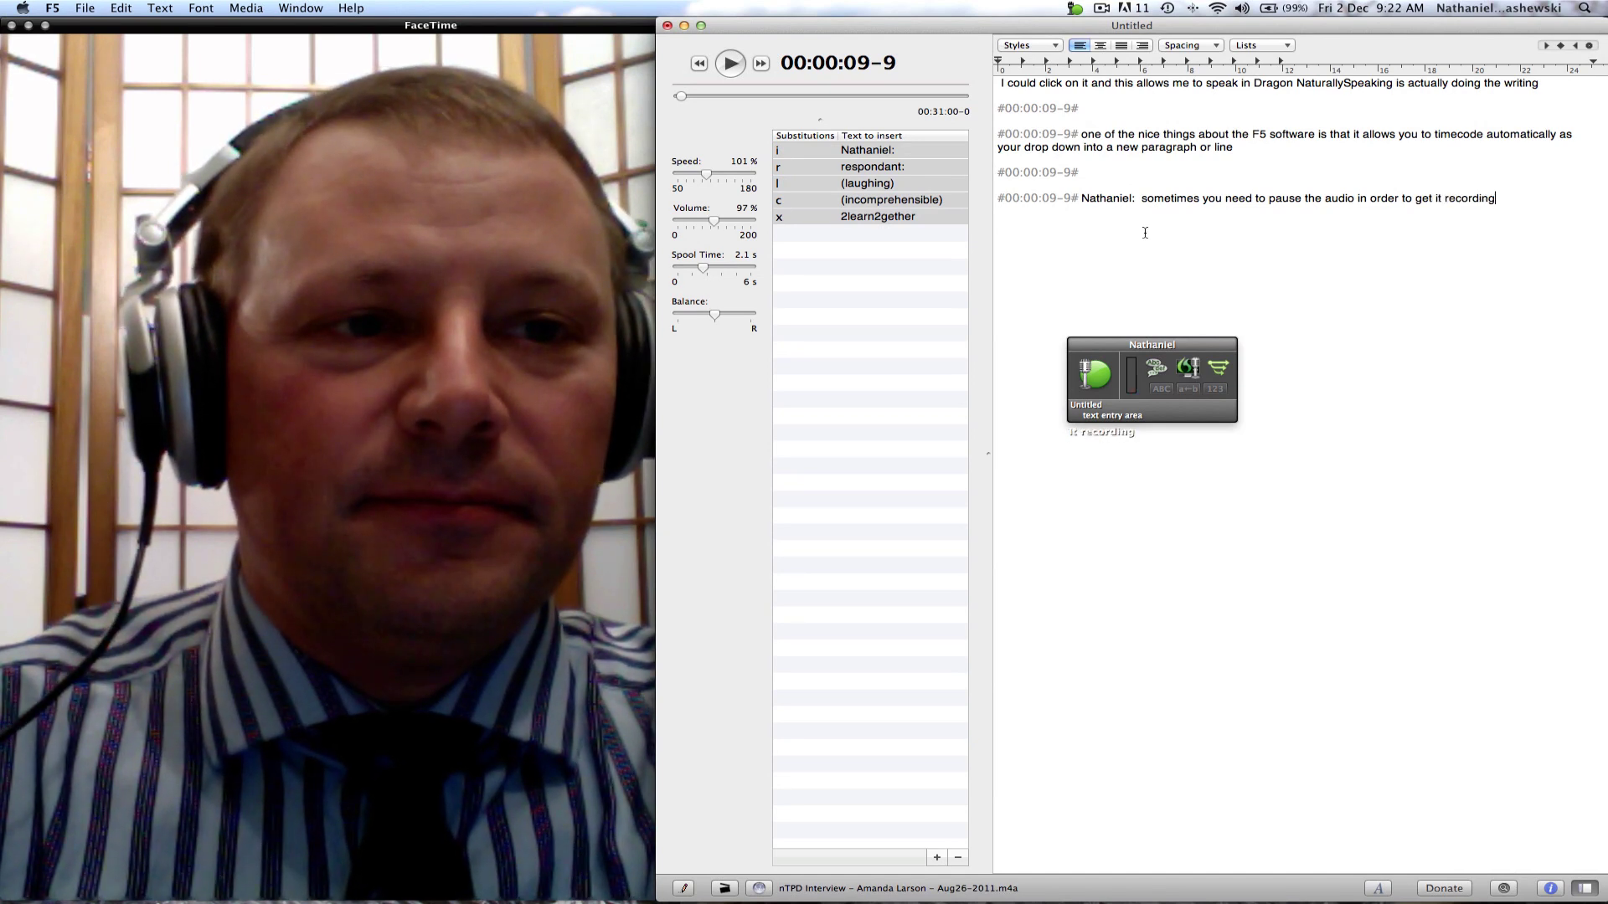
pyautogui.write(' as')
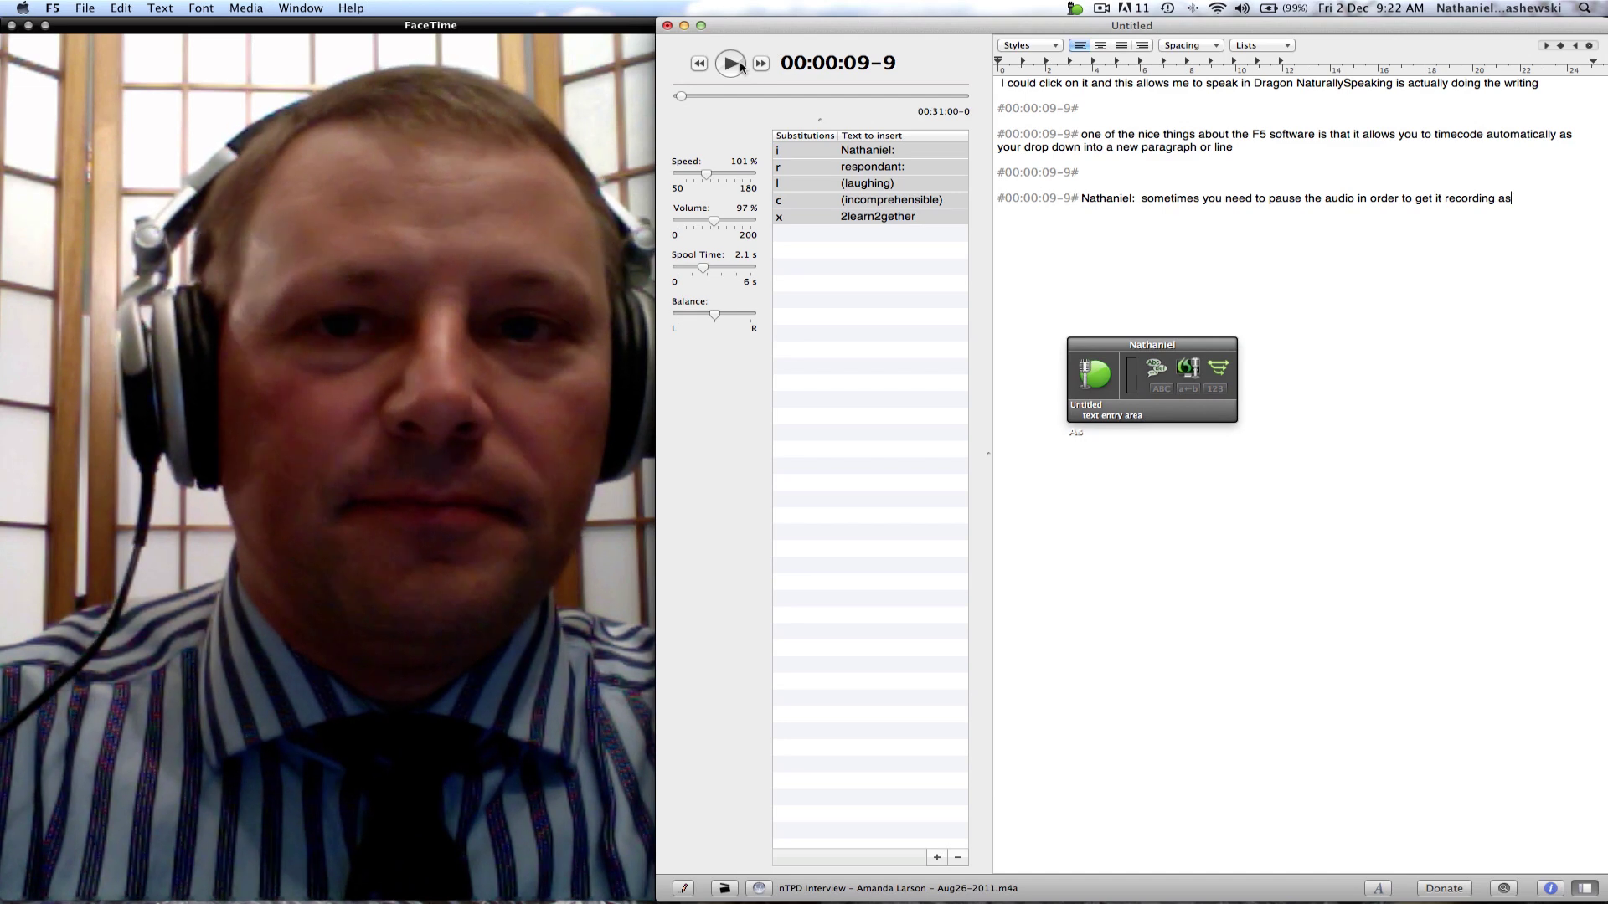
pyautogui.click(740, 67)
pyautogui.write('needed or place')
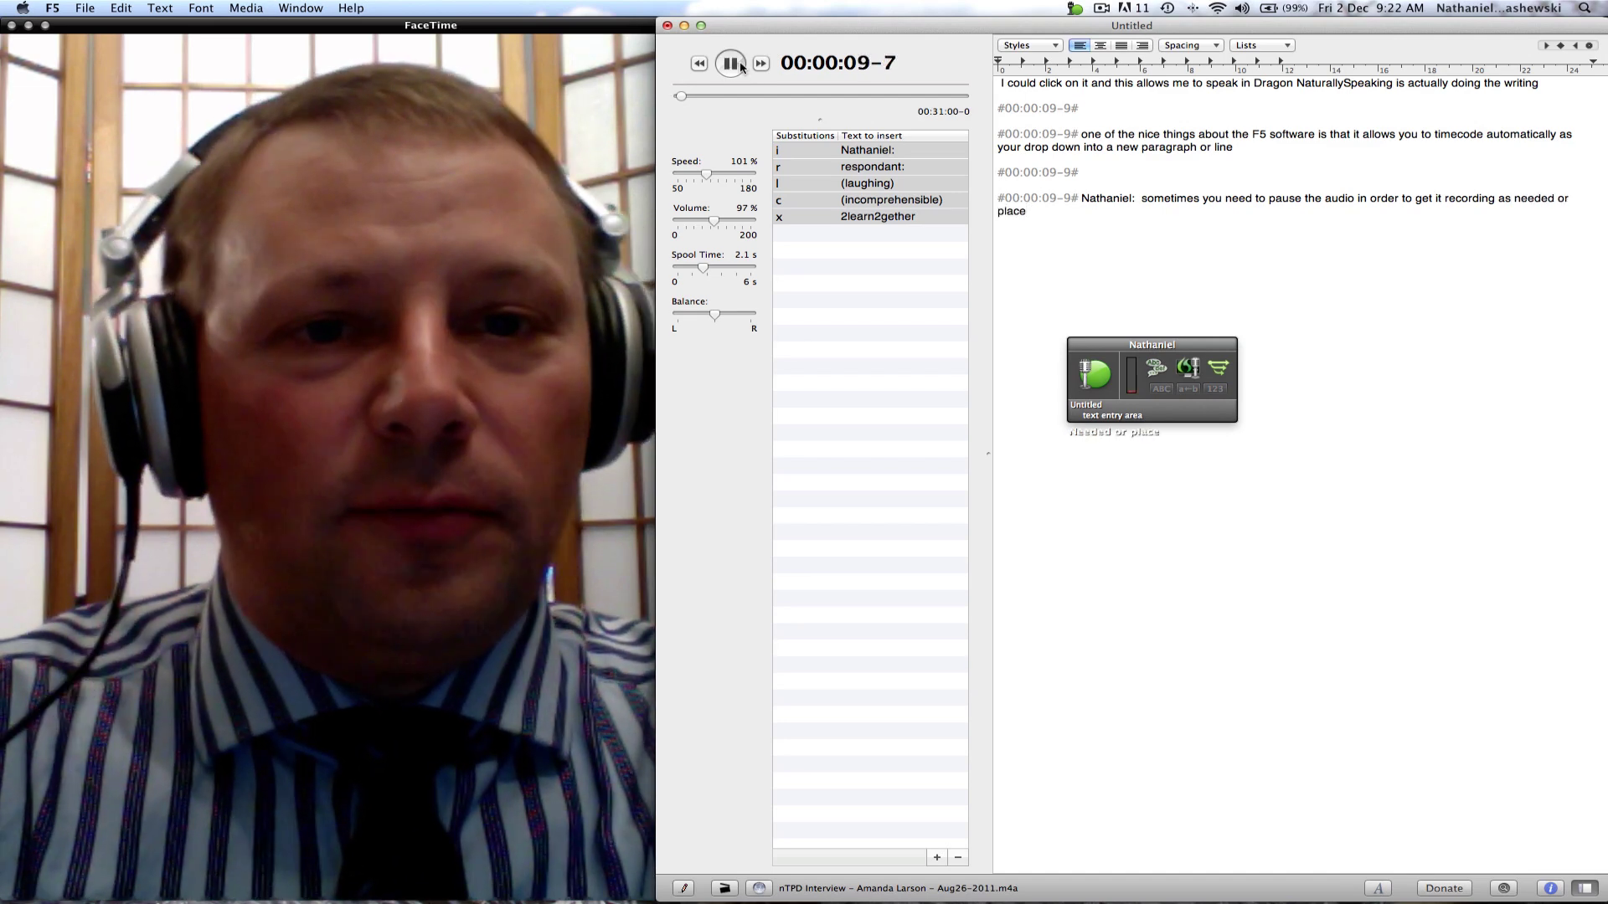
pyautogui.write(' so')
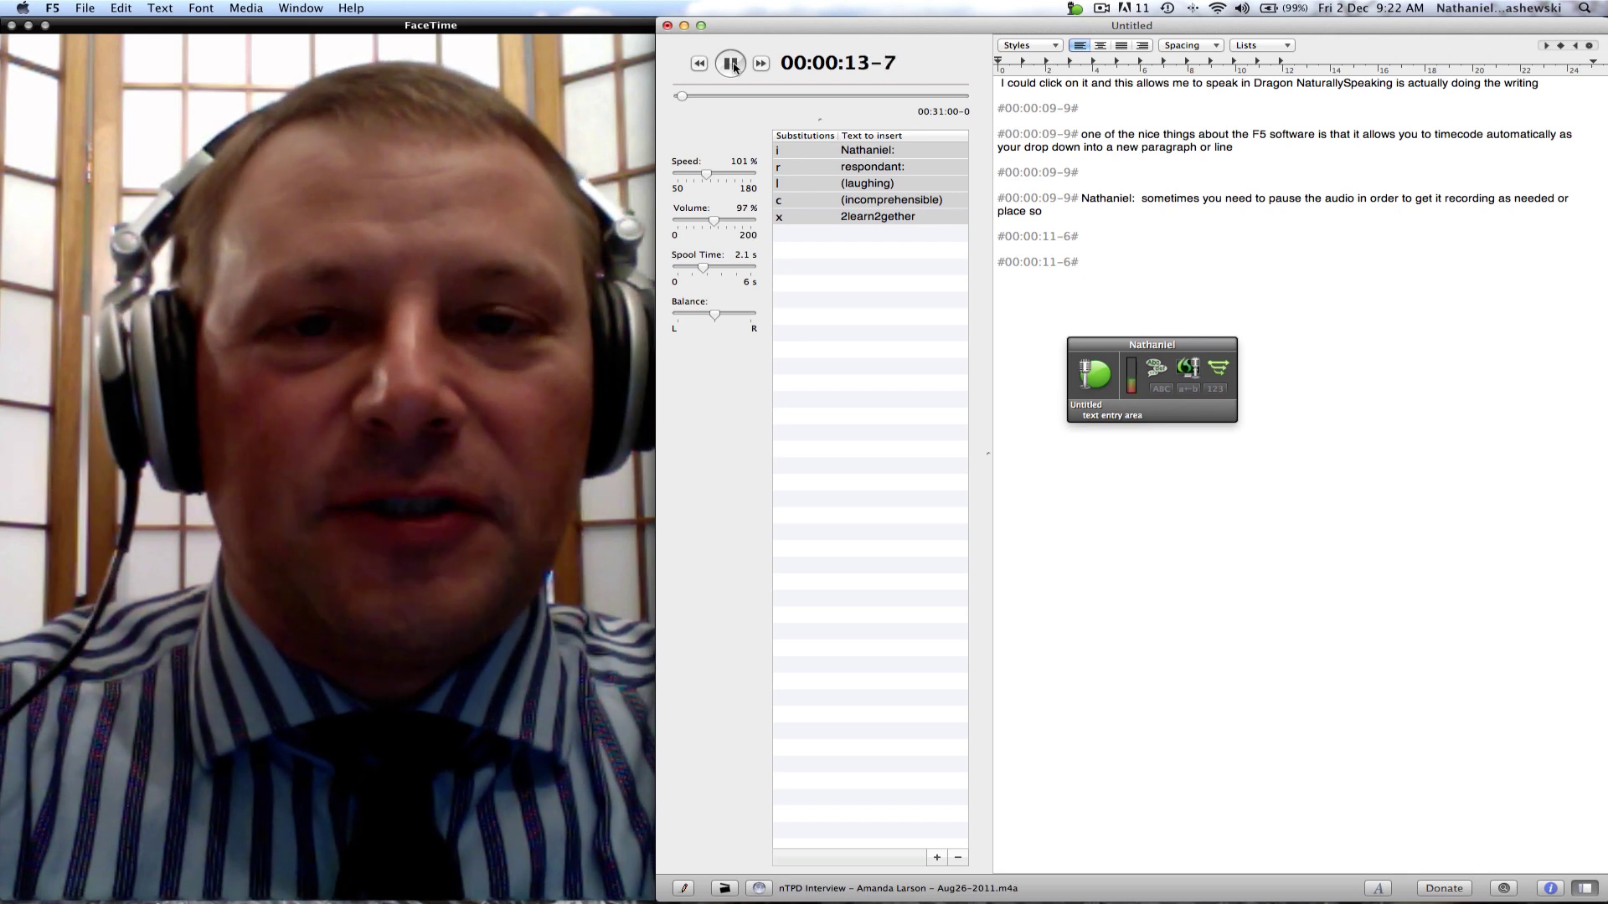
# Step: Dictate 'Friday, 26 August and was my 1st interview', fixing the date and a misrecognized phrase
pyautogui.write('Friday the 26th')
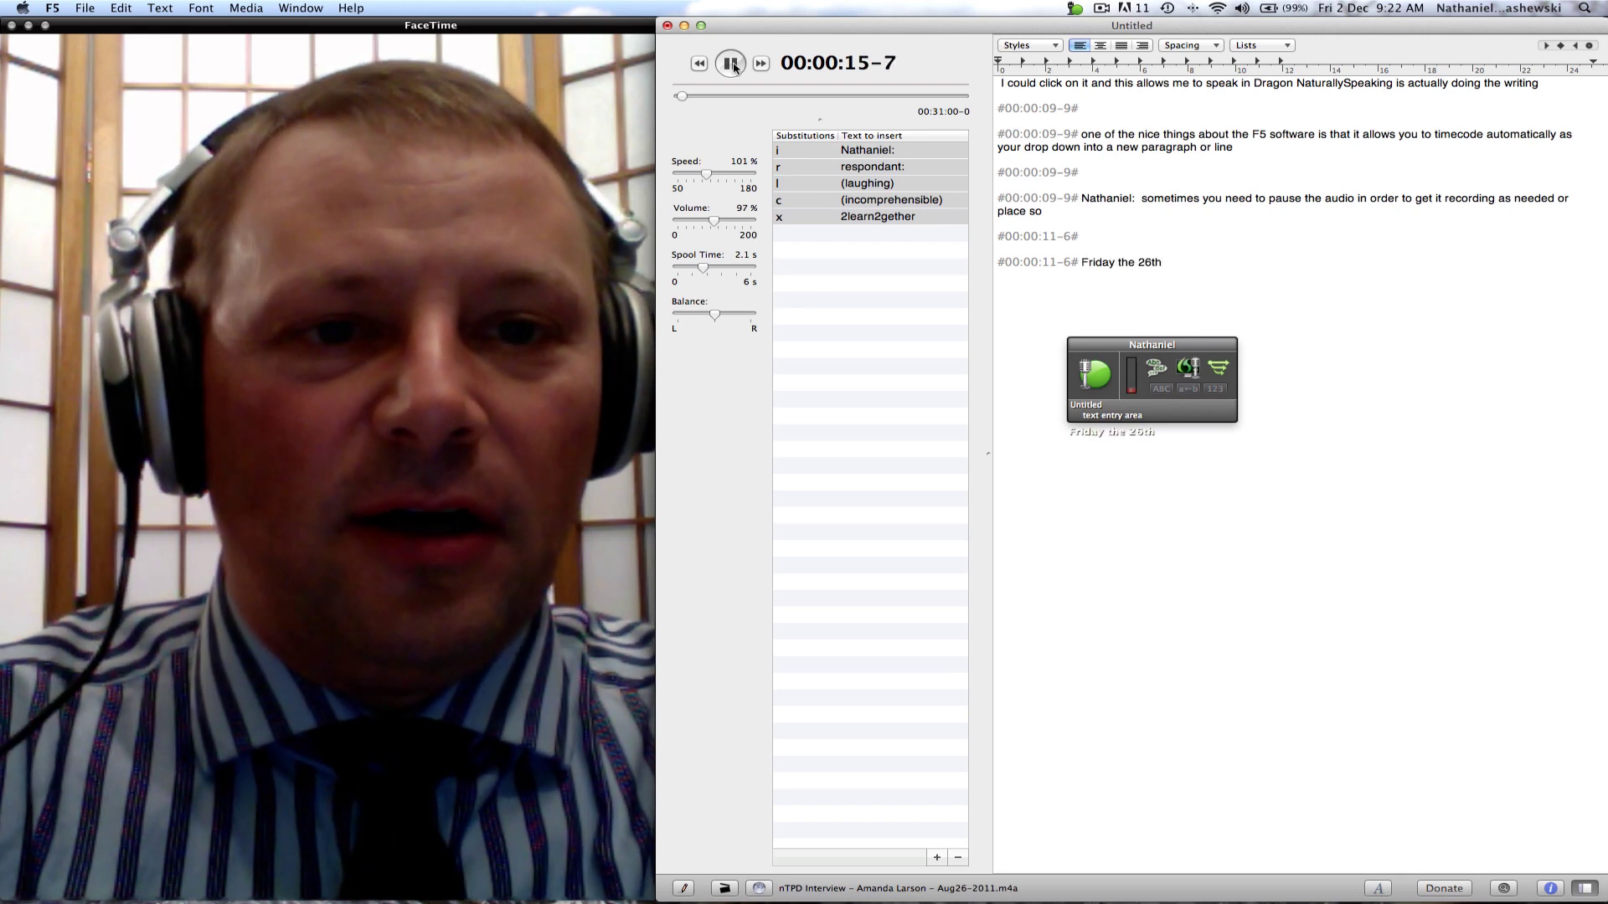
pyautogui.press('BackSpace')
pyautogui.press('BackSpace')
pyautogui.press('BackSpace')
pyautogui.press('BackSpace')
pyautogui.press('BackSpace')
pyautogui.press('BackSpace')
pyautogui.press('BackSpace')
pyautogui.press('BackSpace')
pyautogui.press('BackSpace')
pyautogui.write(', 26 August')
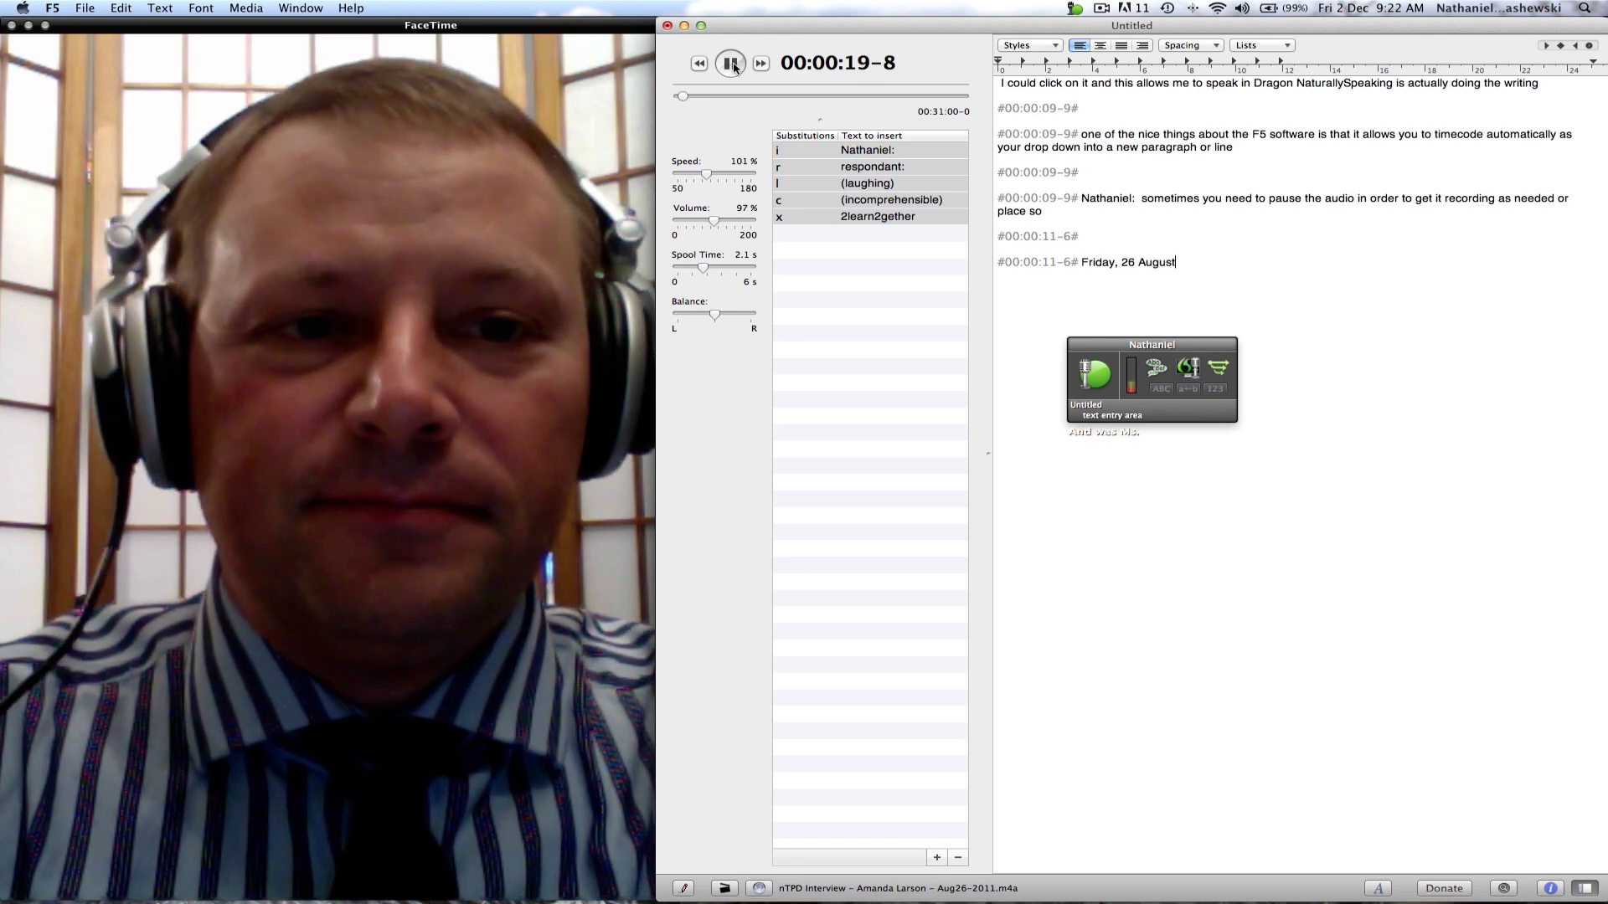
pyautogui.write(' and was Ms. my 1st interview')
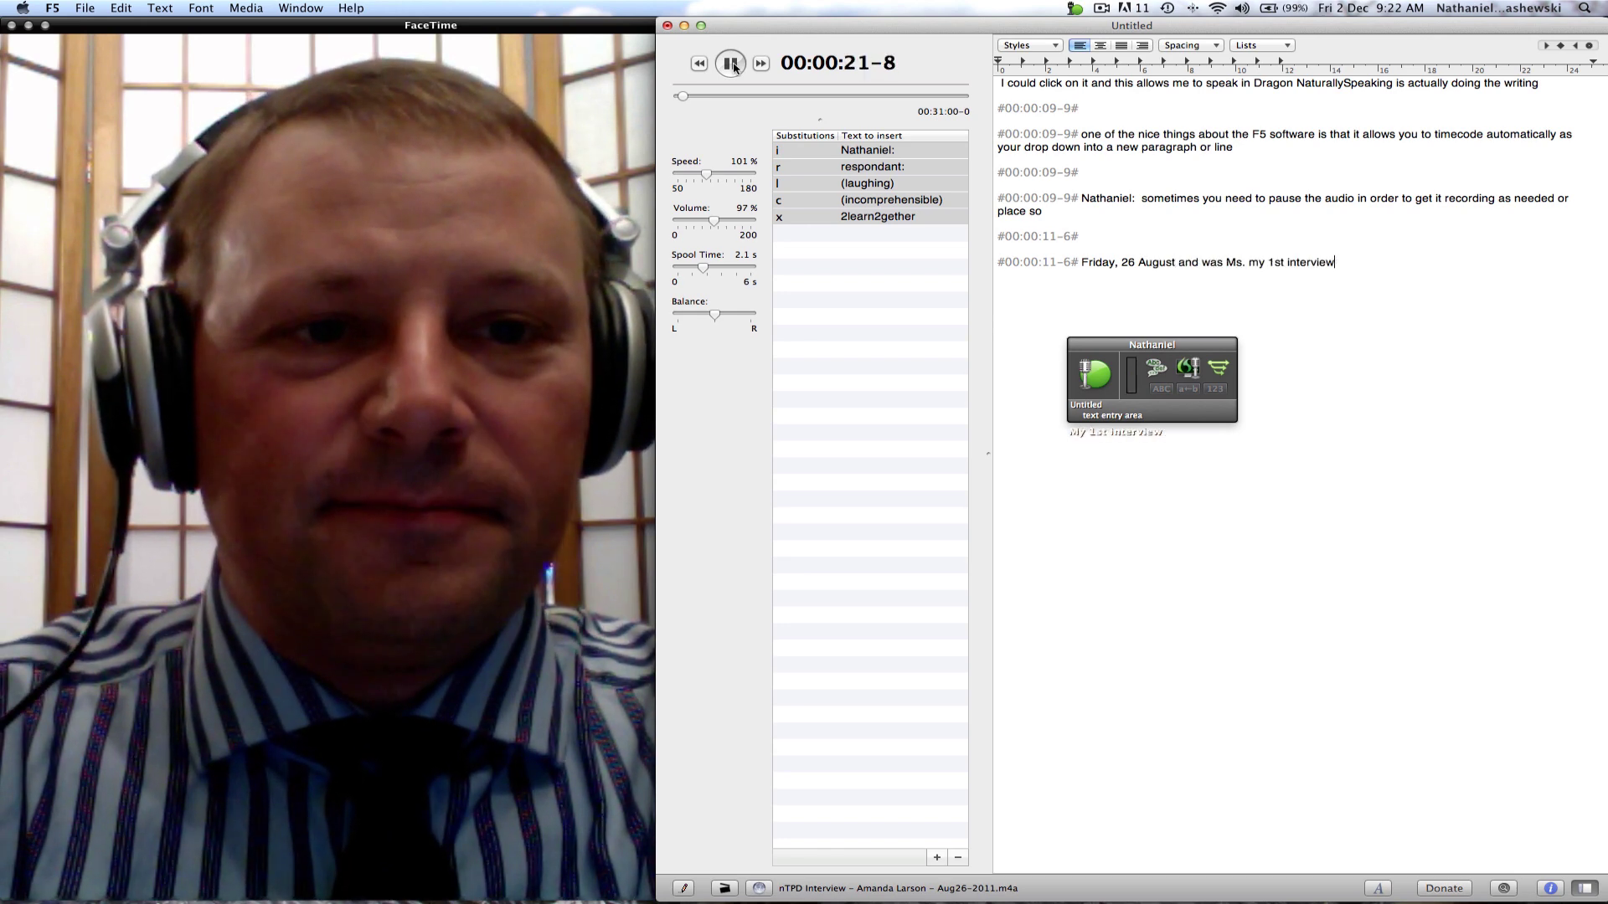
pyautogui.write(' respondent')
pyautogui.click(733, 67)
pyautogui.moveTo(1425, 268); pyautogui.dragTo(1230, 258)
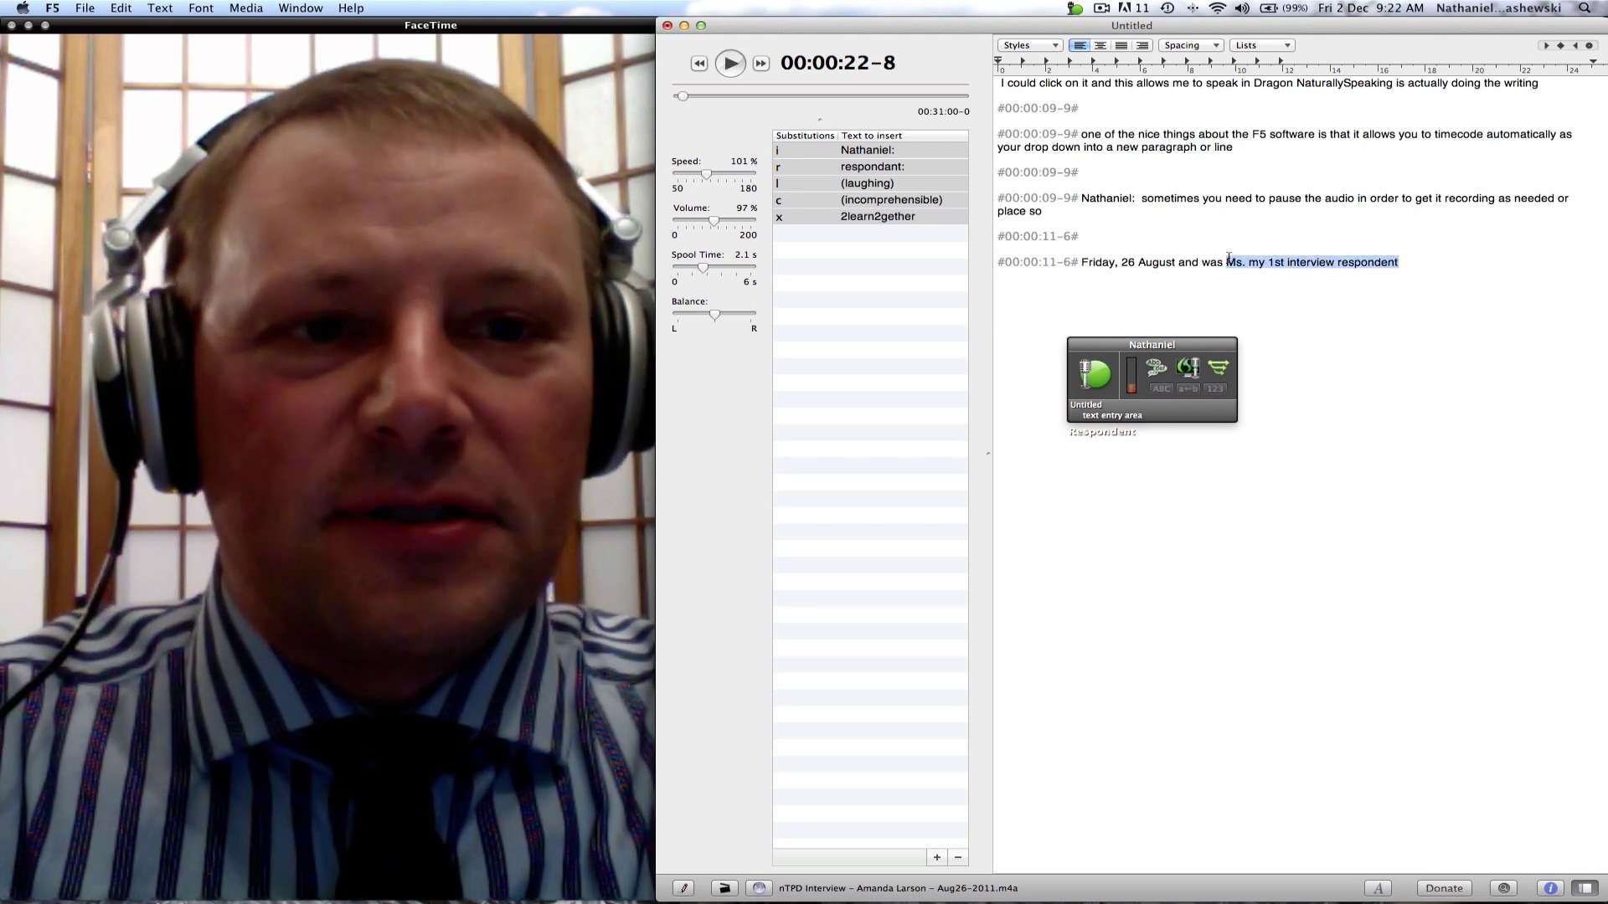
pyautogui.write('my 1st')
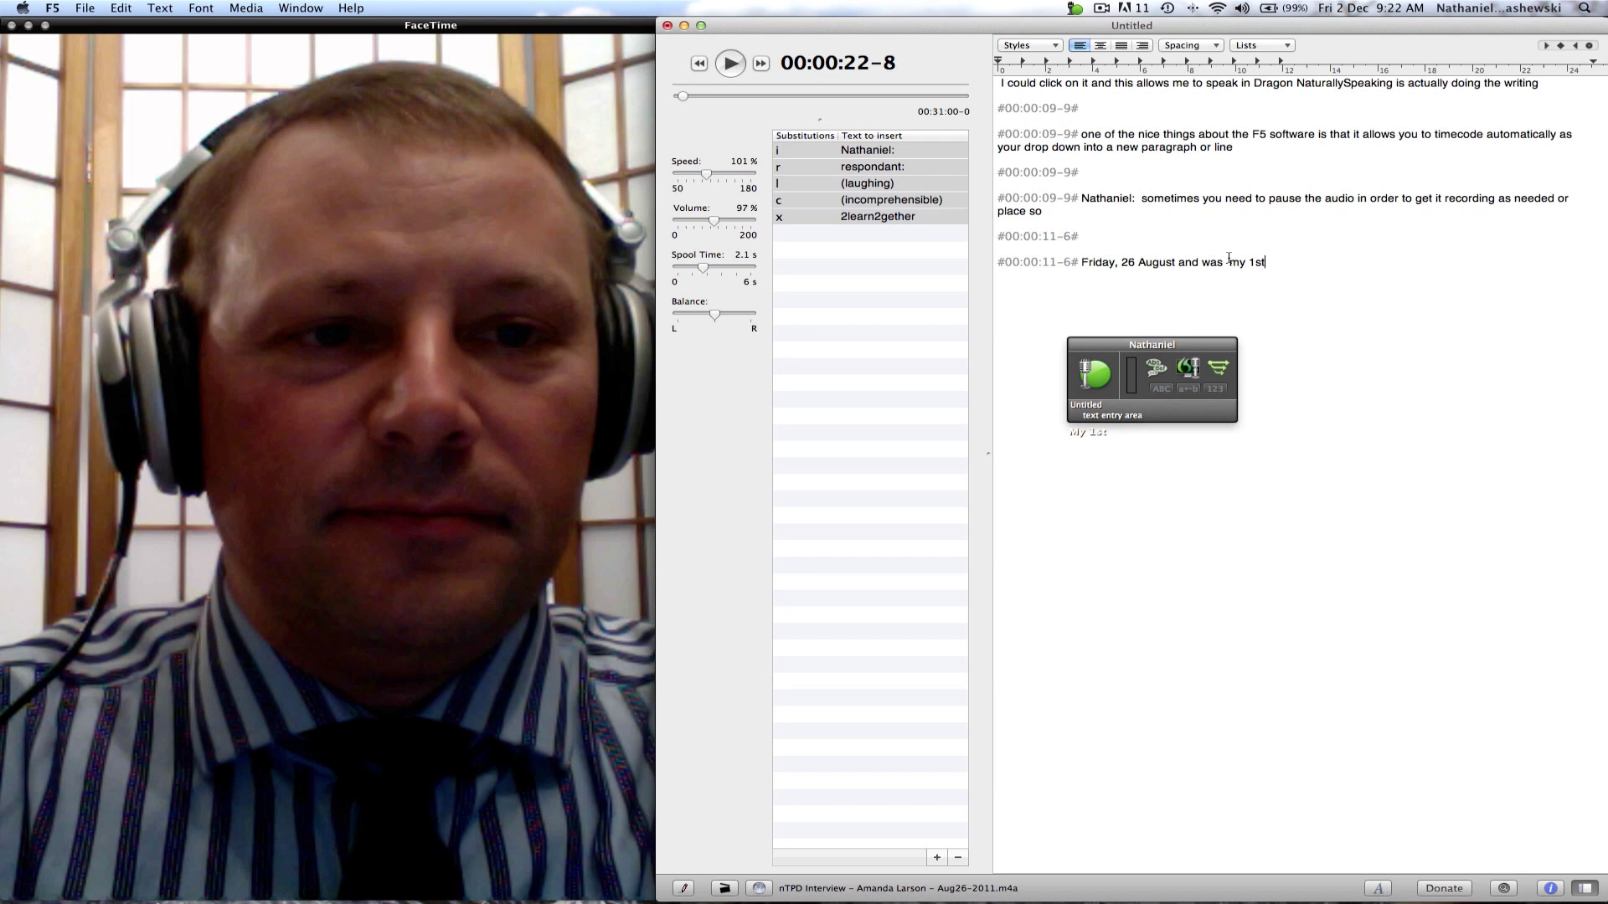
pyautogui.write(' interview')
# Step: Add 'respondents' and 'so the data collected' while toggling playback, then switch dictation off
pyautogui.click(730, 63)
pyautogui.write('respondents')
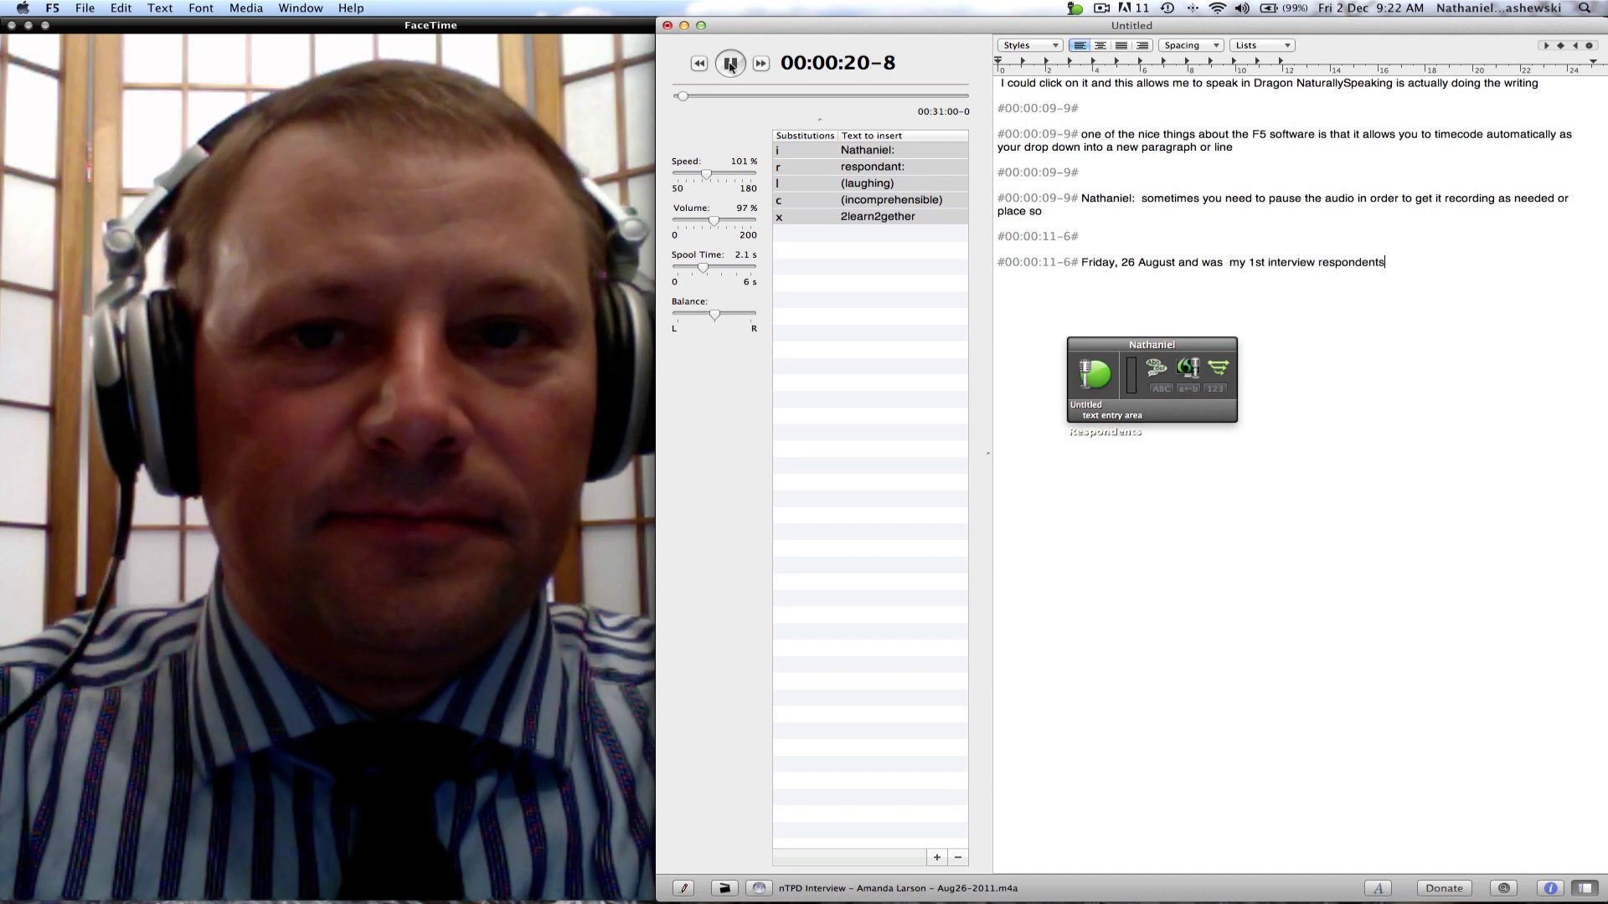
pyautogui.click(730, 64)
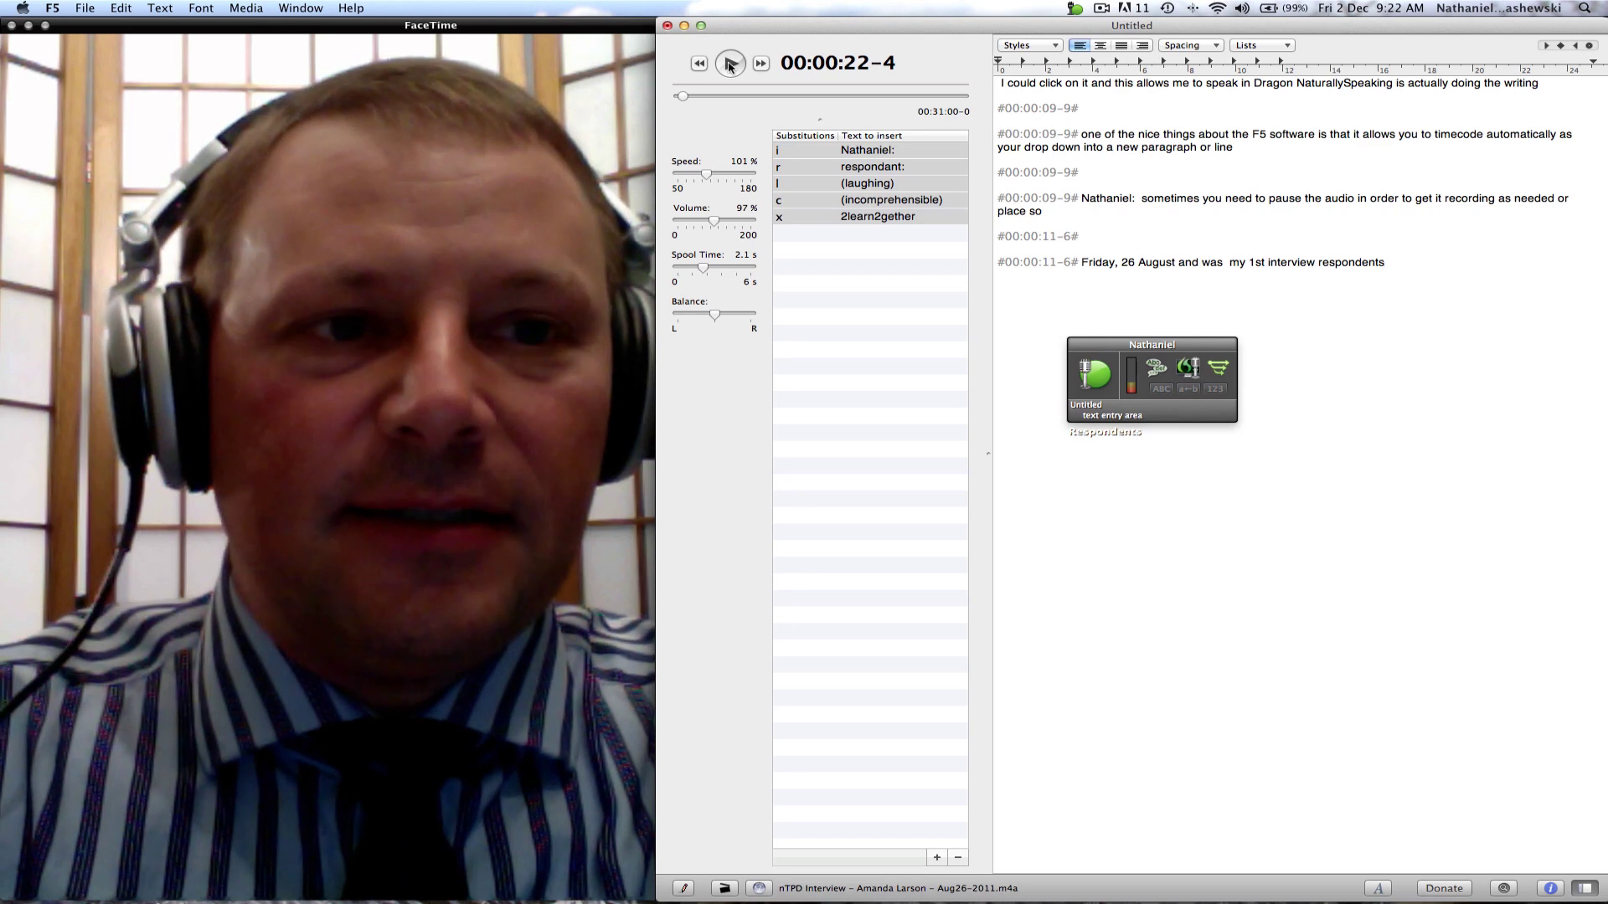
pyautogui.write('so the data collected')
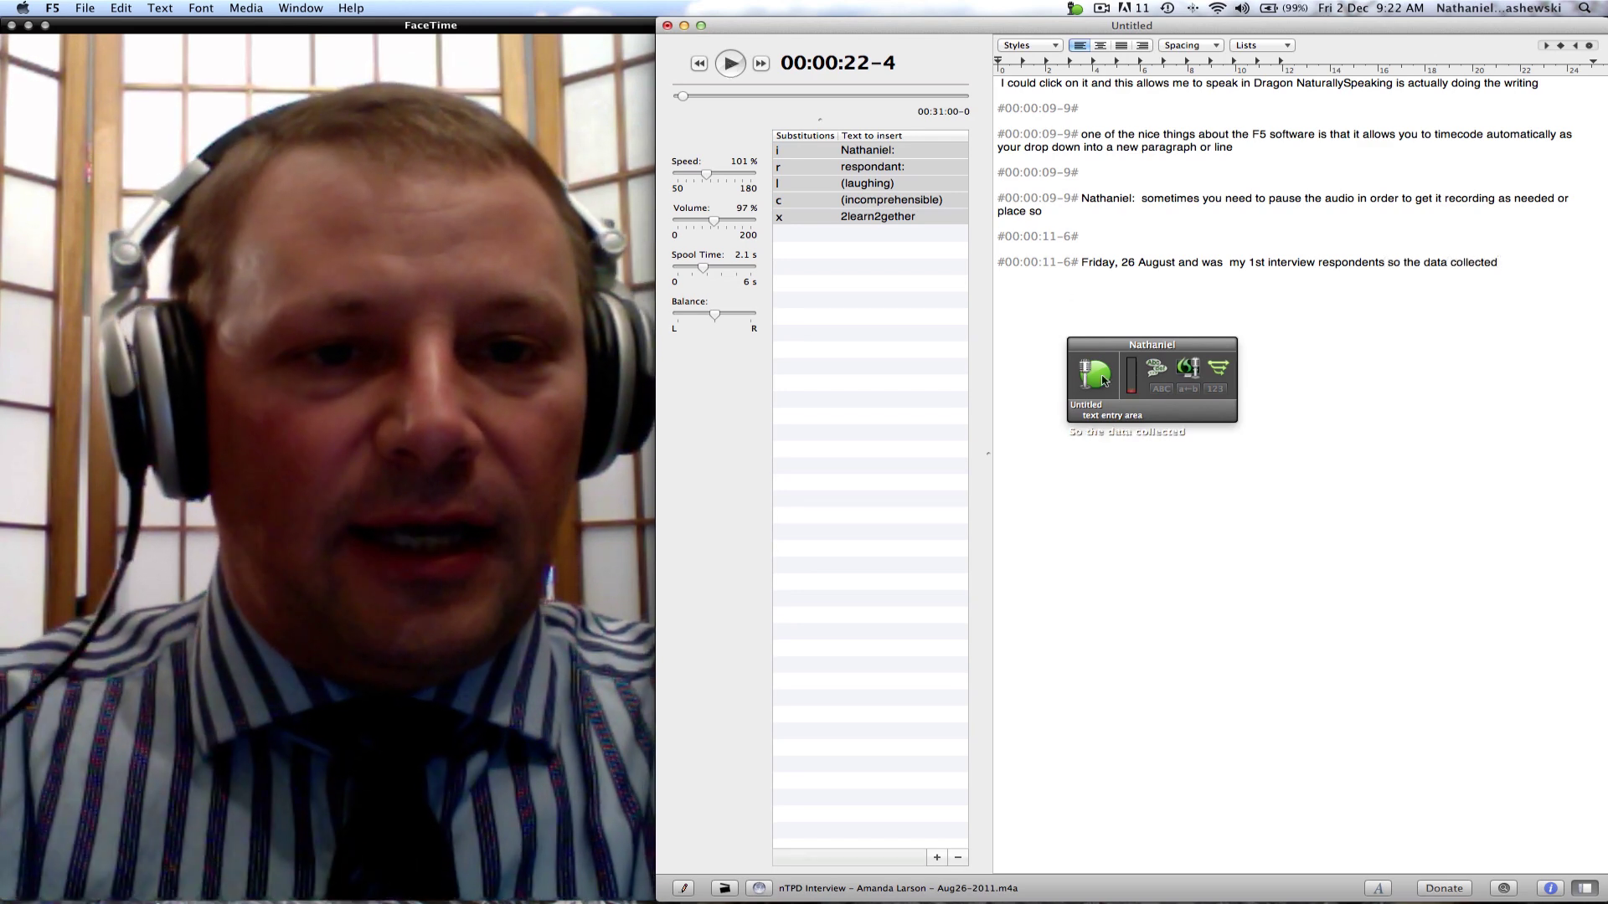
pyautogui.click(1102, 380)
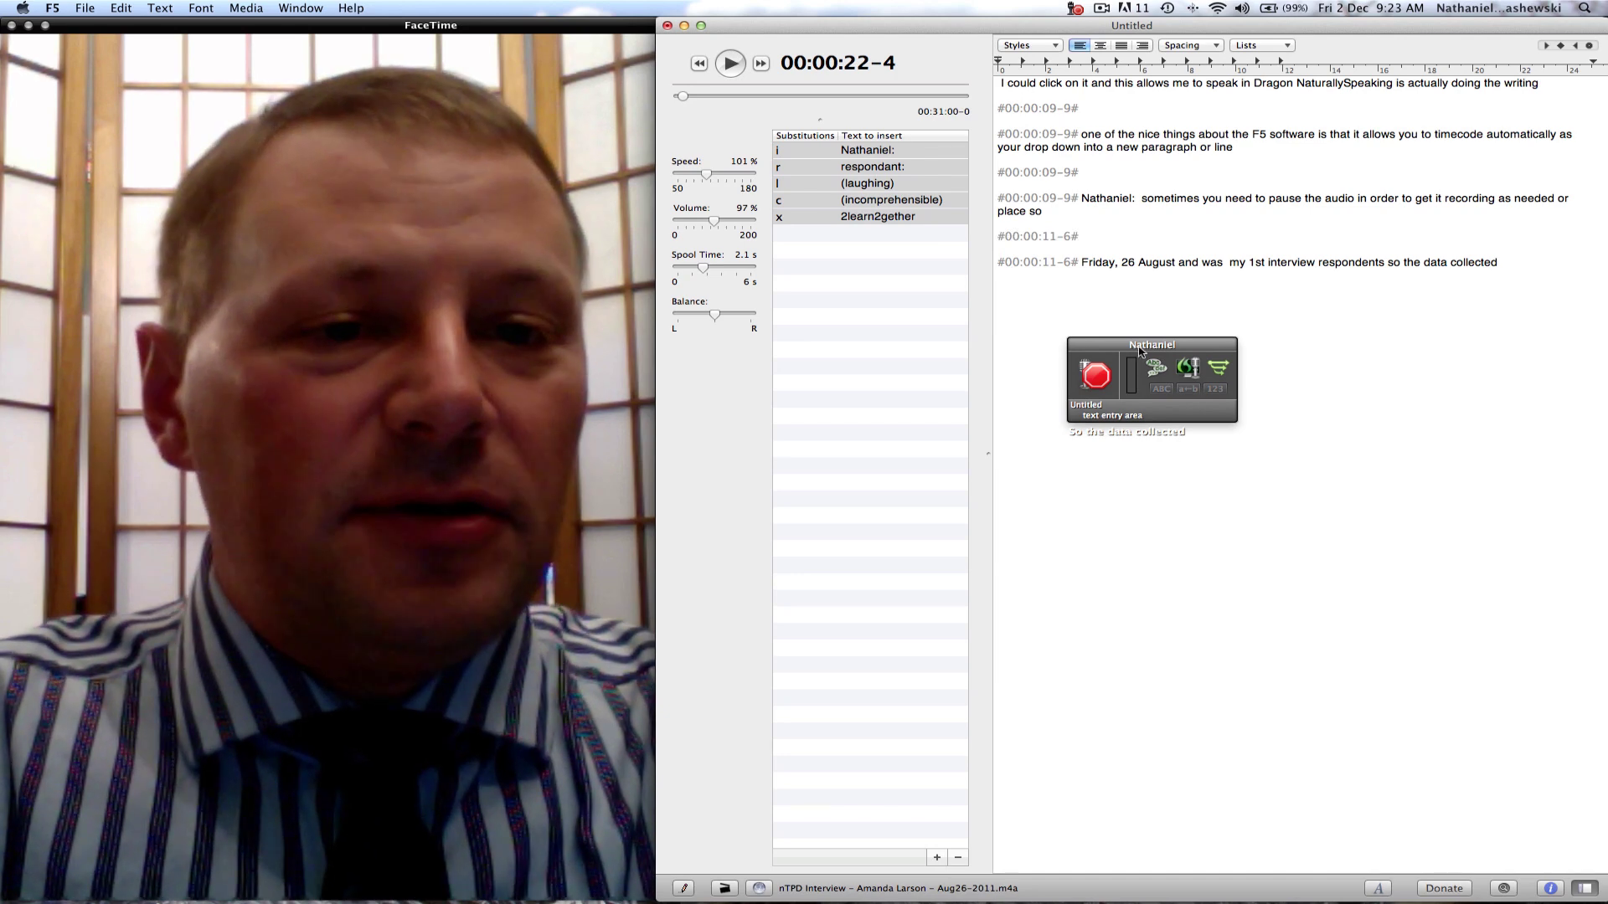
# Step: Move the Dragon status window aside and switch to Safari's F5 software page
pyautogui.moveTo(1083, 347); pyautogui.dragTo(1125, 325)
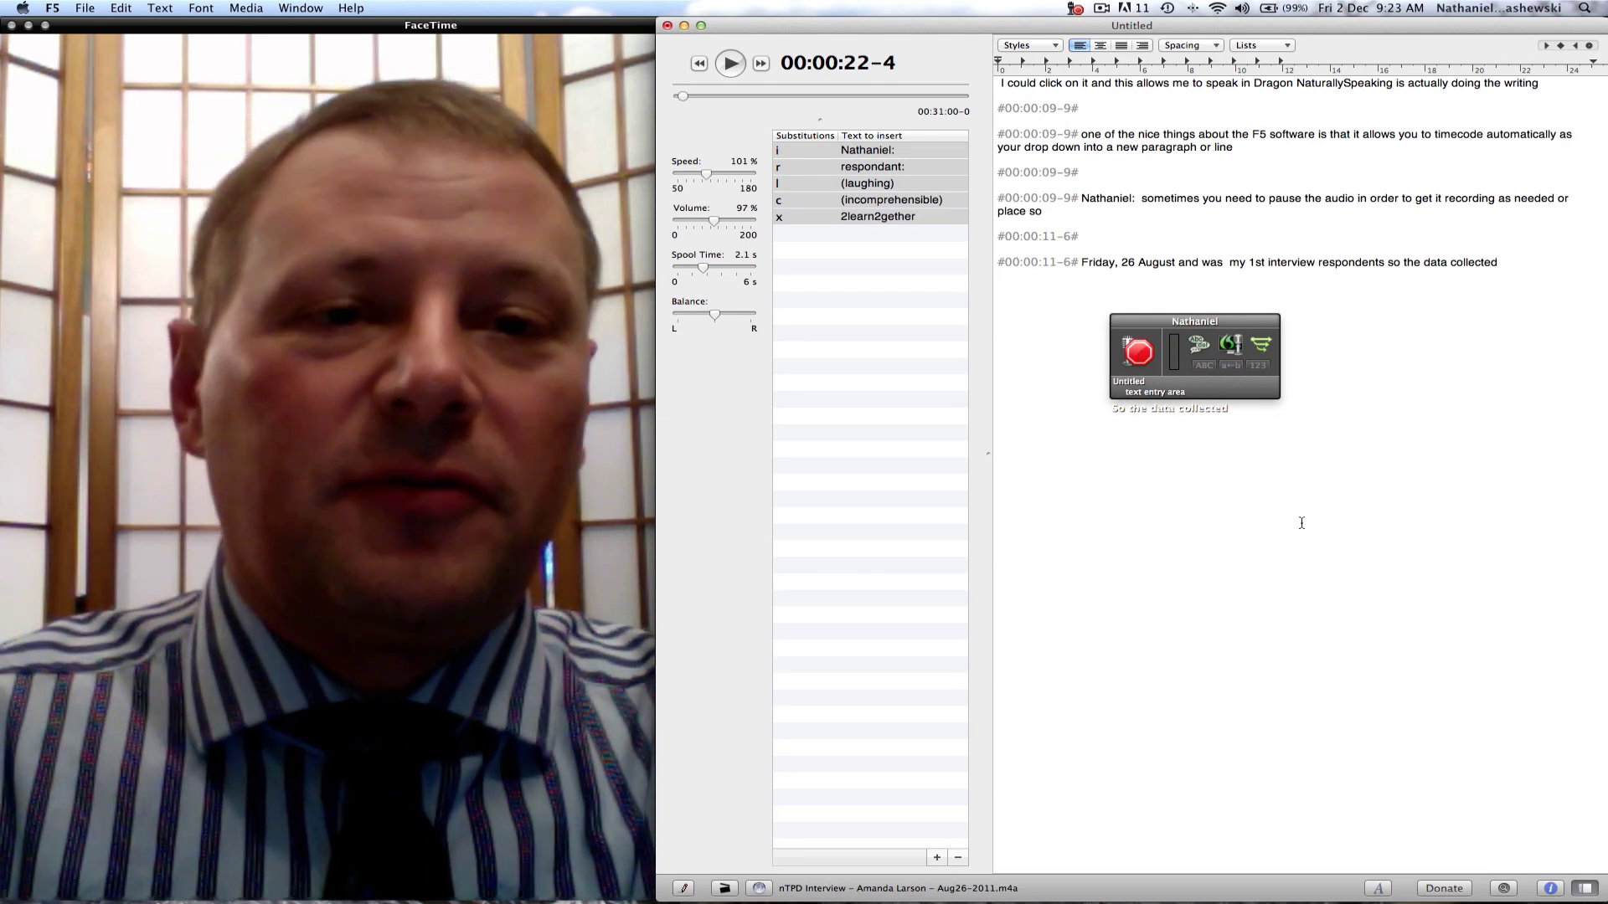
pyautogui.press('super+Tab')
pyautogui.press('super+Tab')
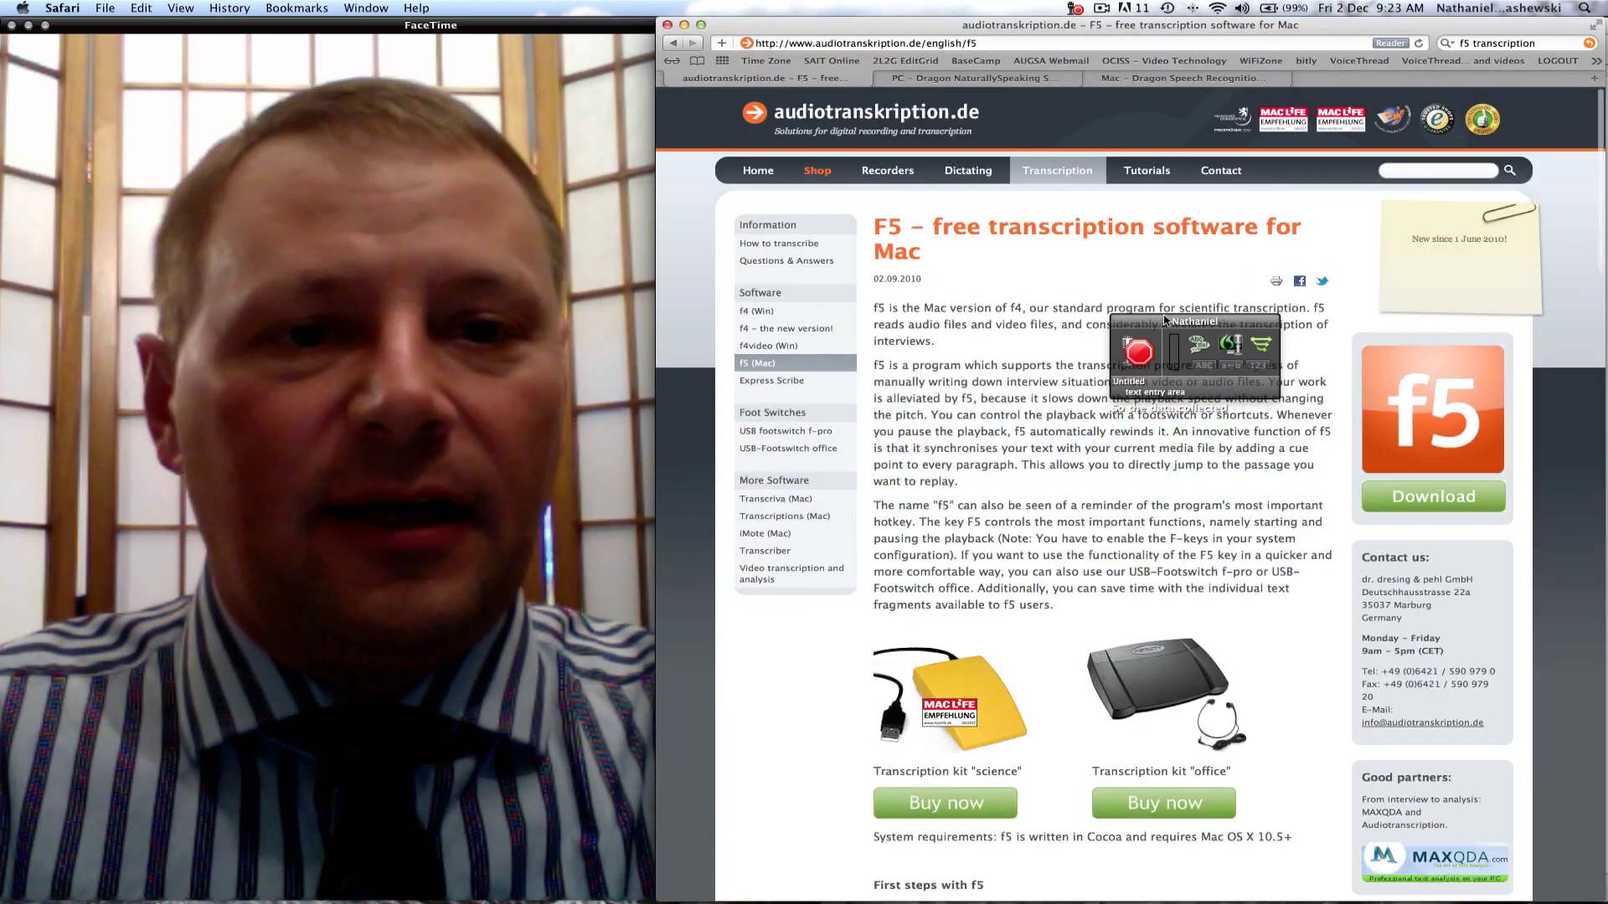
# Step: Move the Dragon widget off the page, view the Dragon PC and Mac tabs, then return to f5
pyautogui.moveTo(1163, 320); pyautogui.dragTo(827, 625)
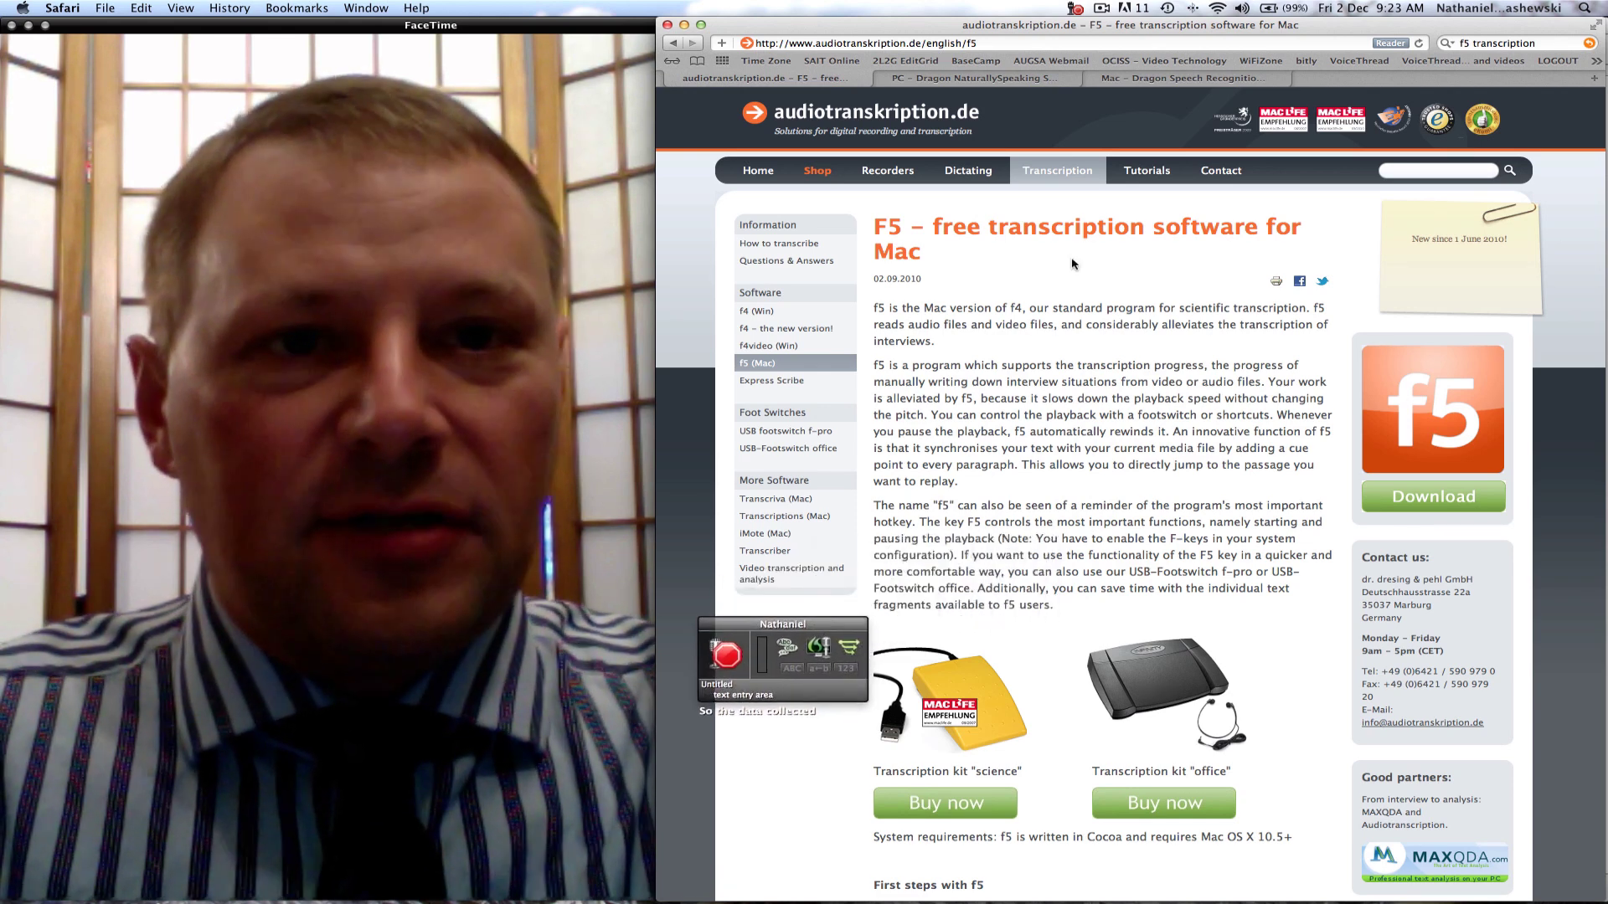
pyautogui.click(1012, 84)
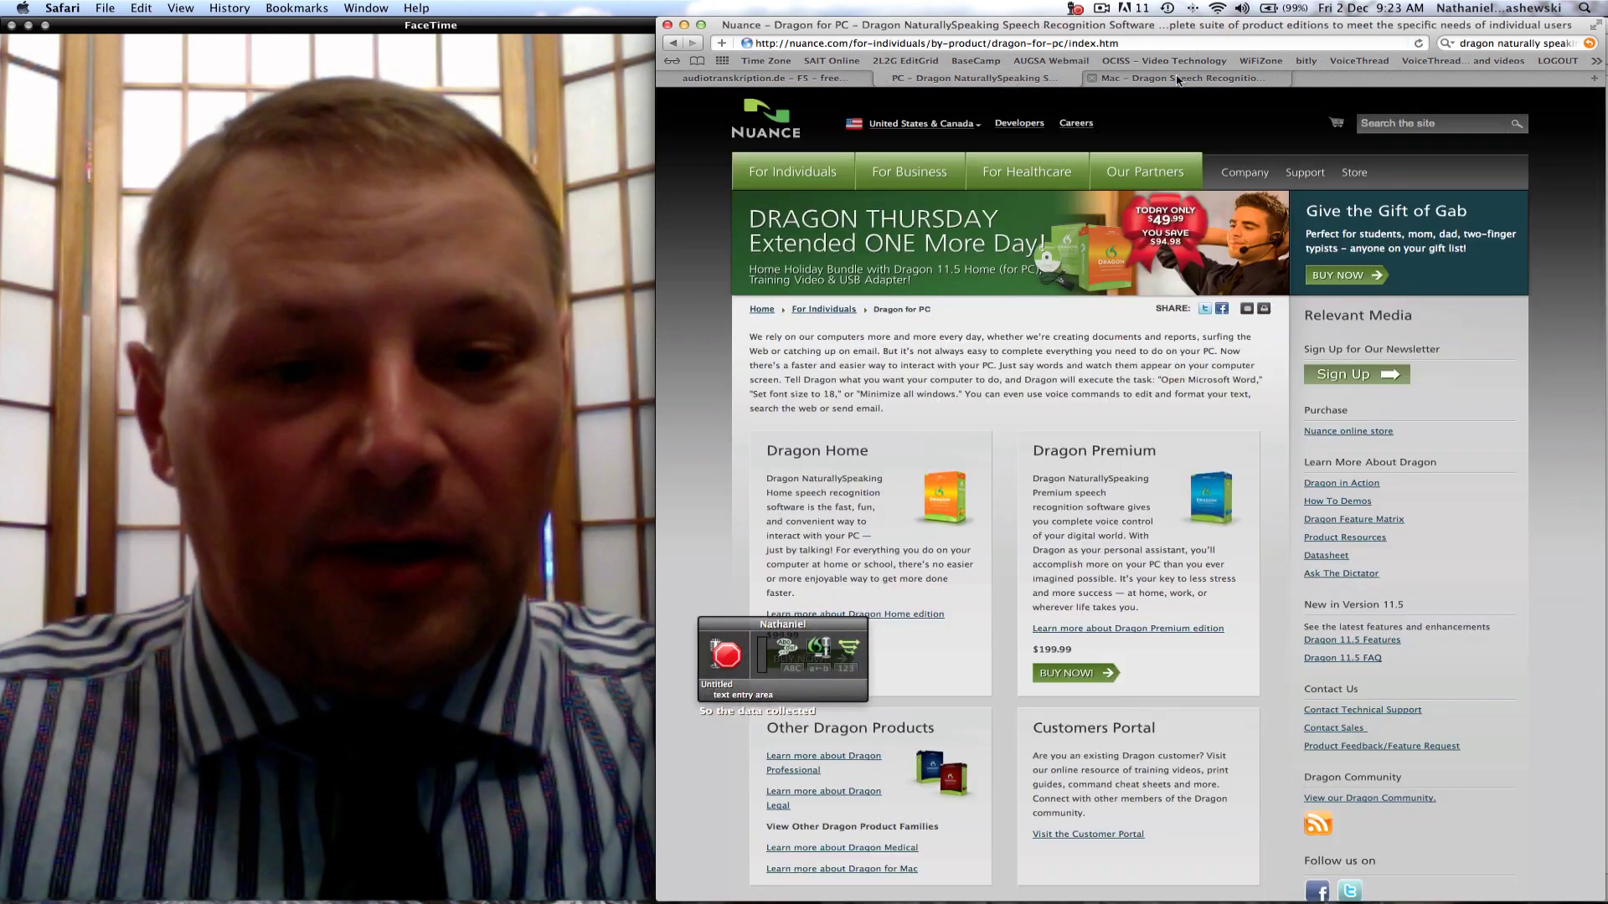
pyautogui.click(1176, 79)
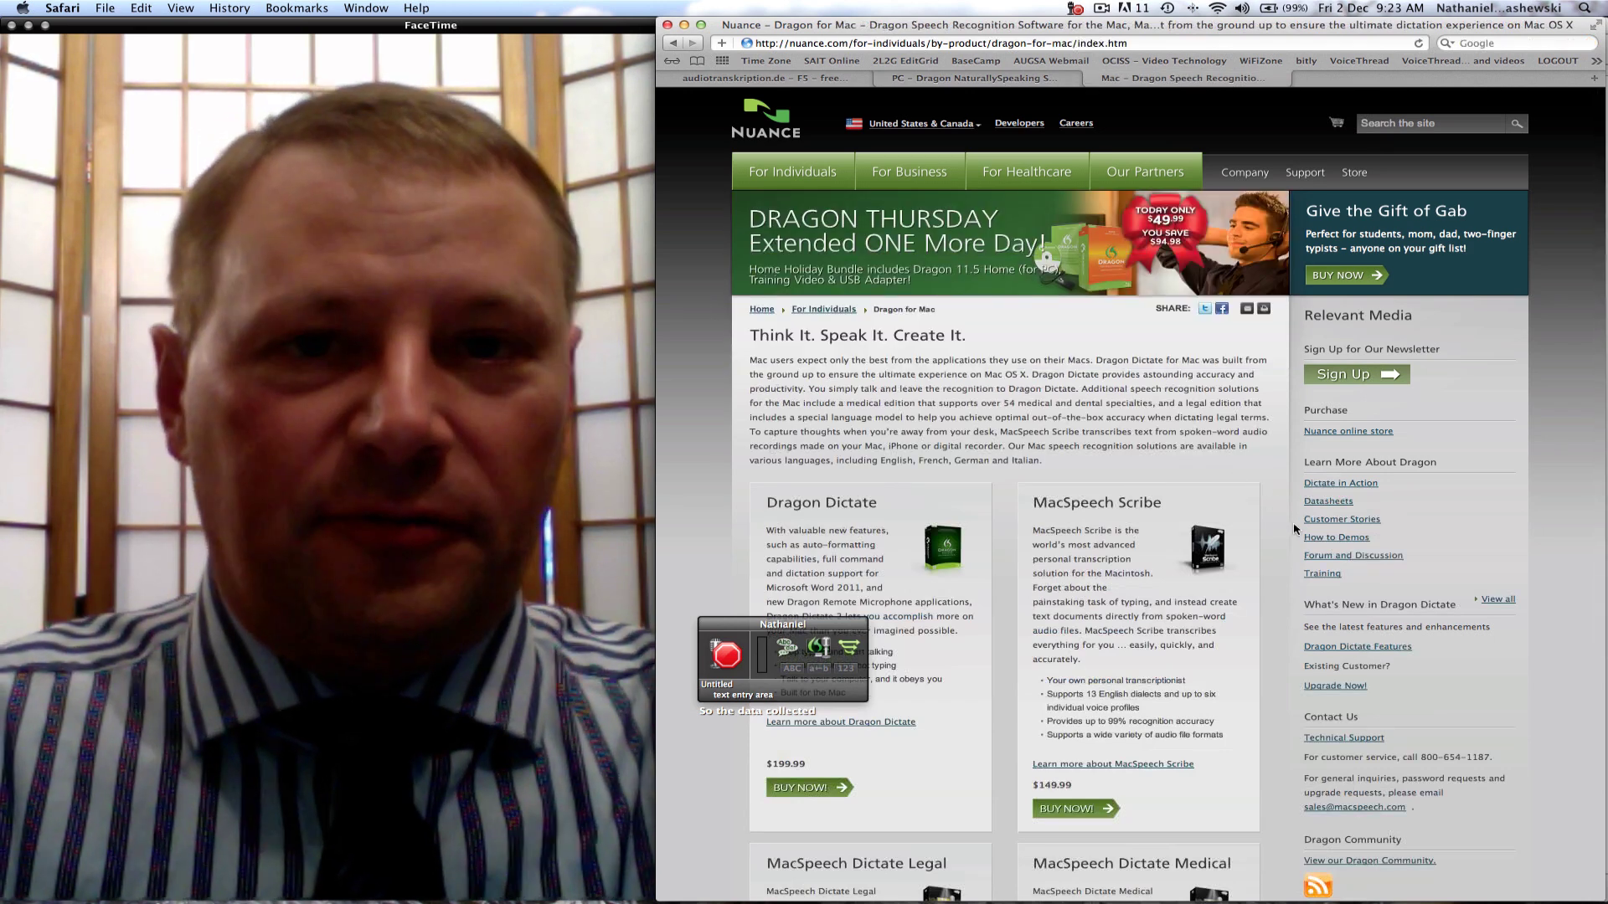
pyautogui.click(804, 79)
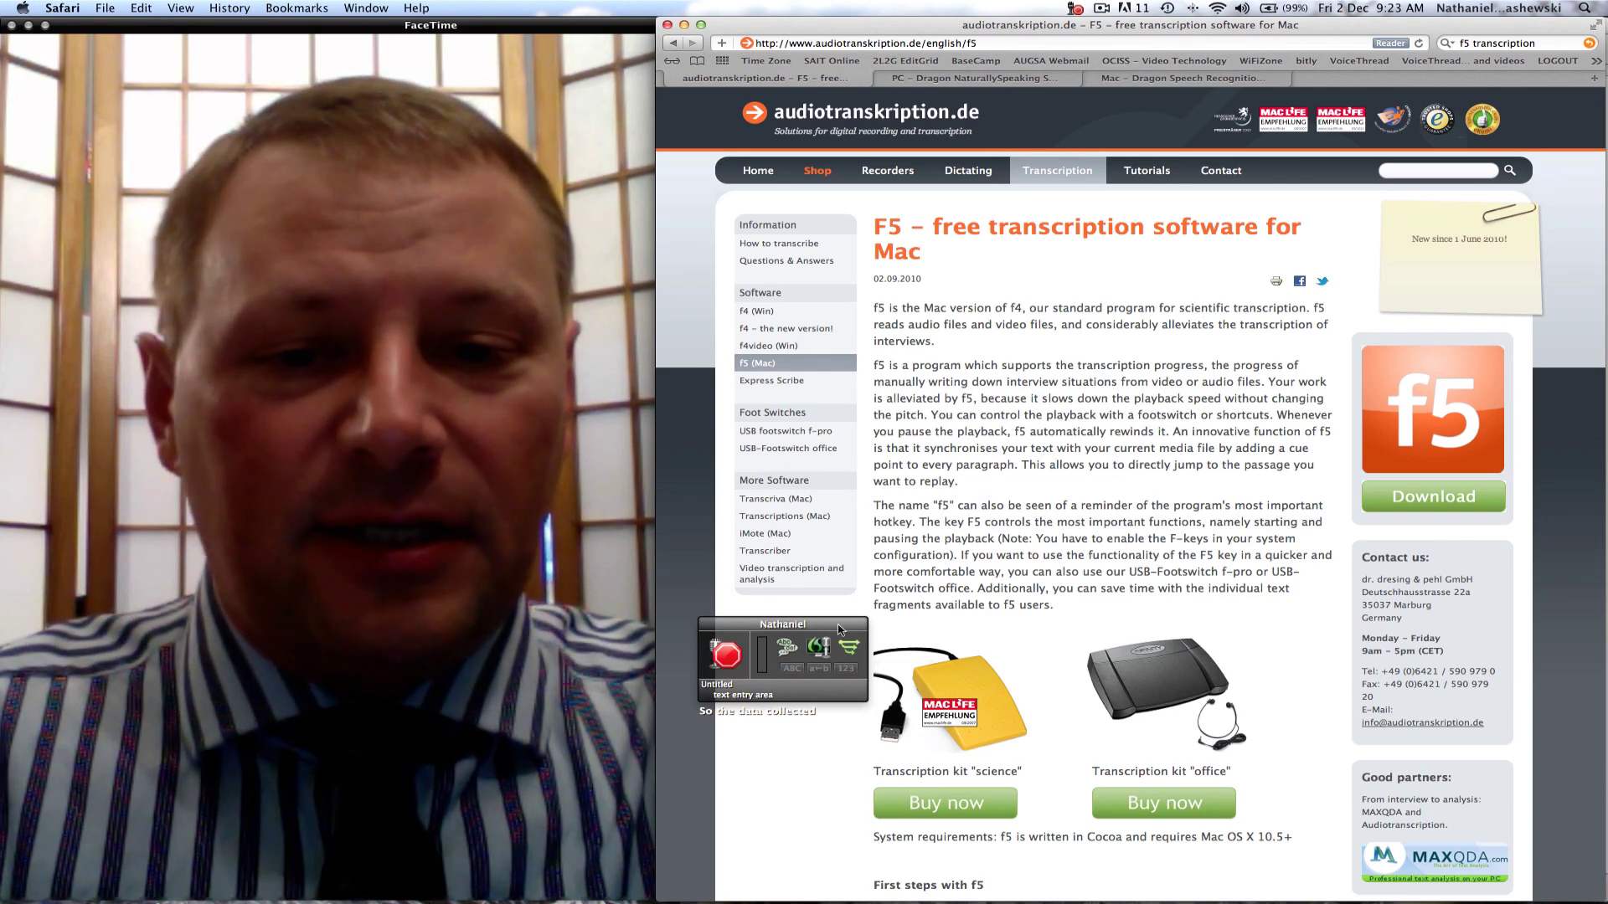
# Step: Move the dictation widget lower and briefly view the science transcription kit purchase page
pyautogui.moveTo(860, 643); pyautogui.dragTo(828, 776)
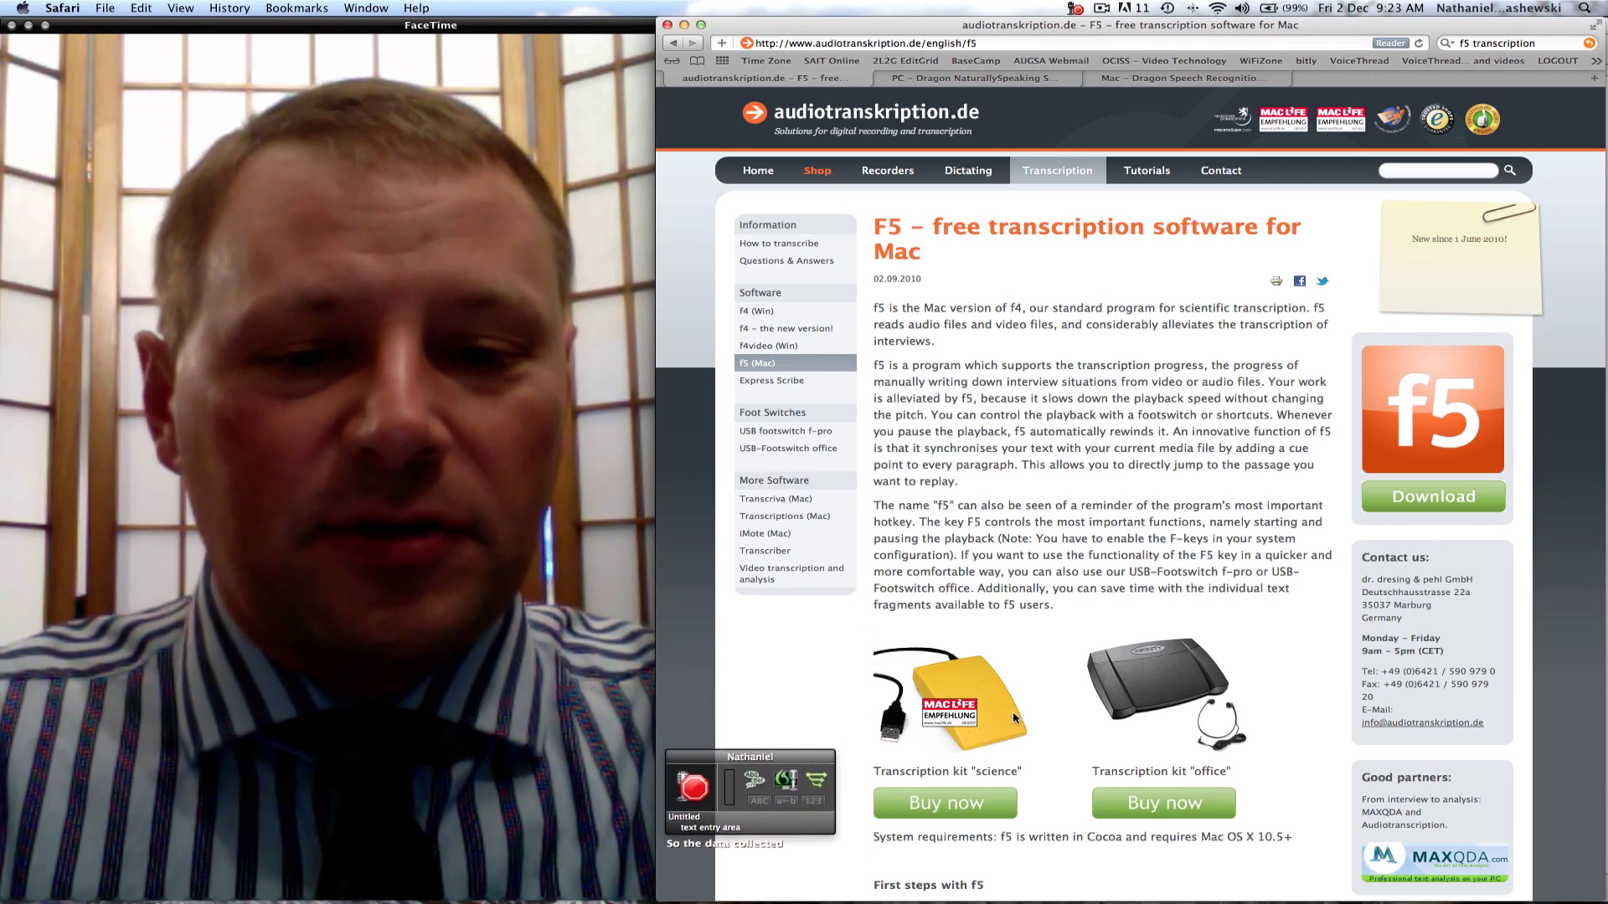
pyautogui.scroll(2, 1005, 716)
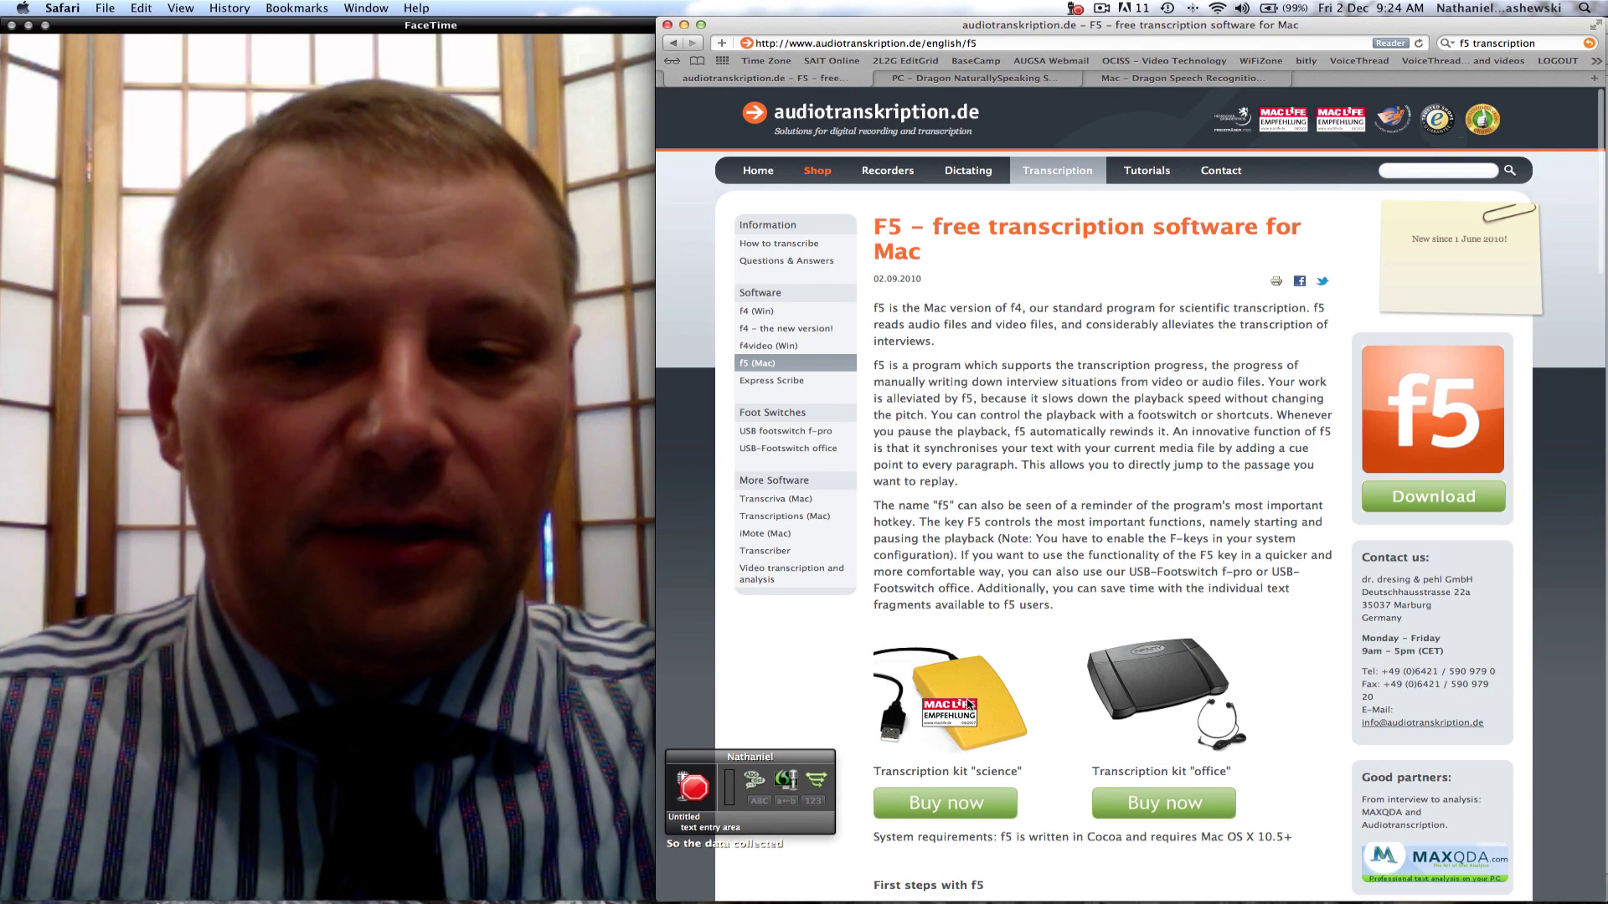
pyautogui.scroll(-10, 968, 705)
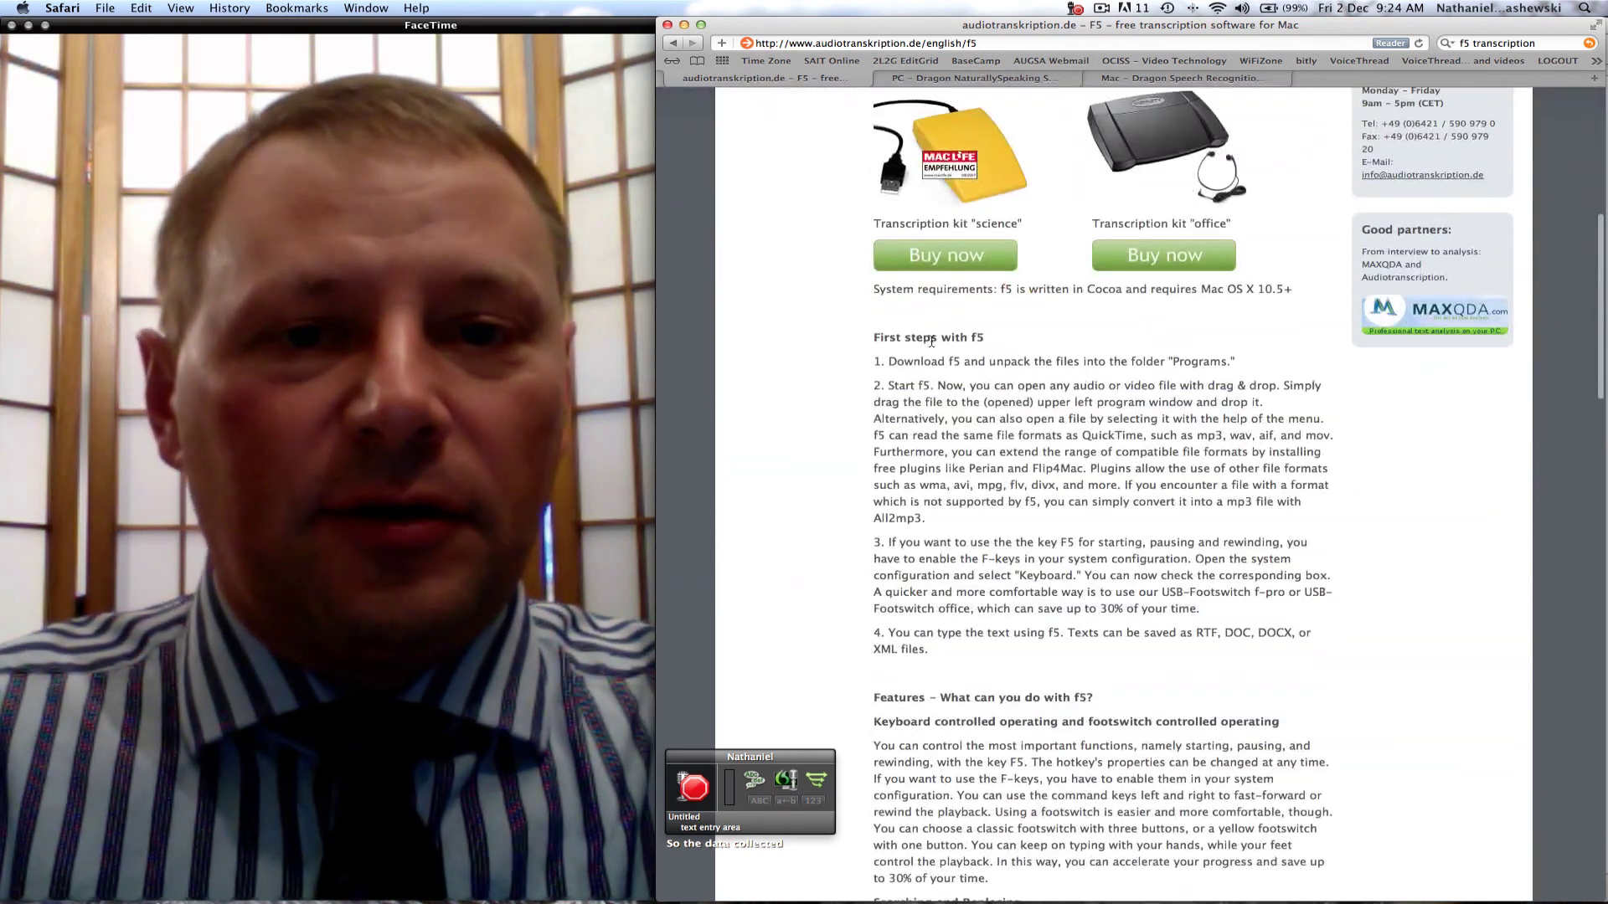
pyautogui.click(971, 257)
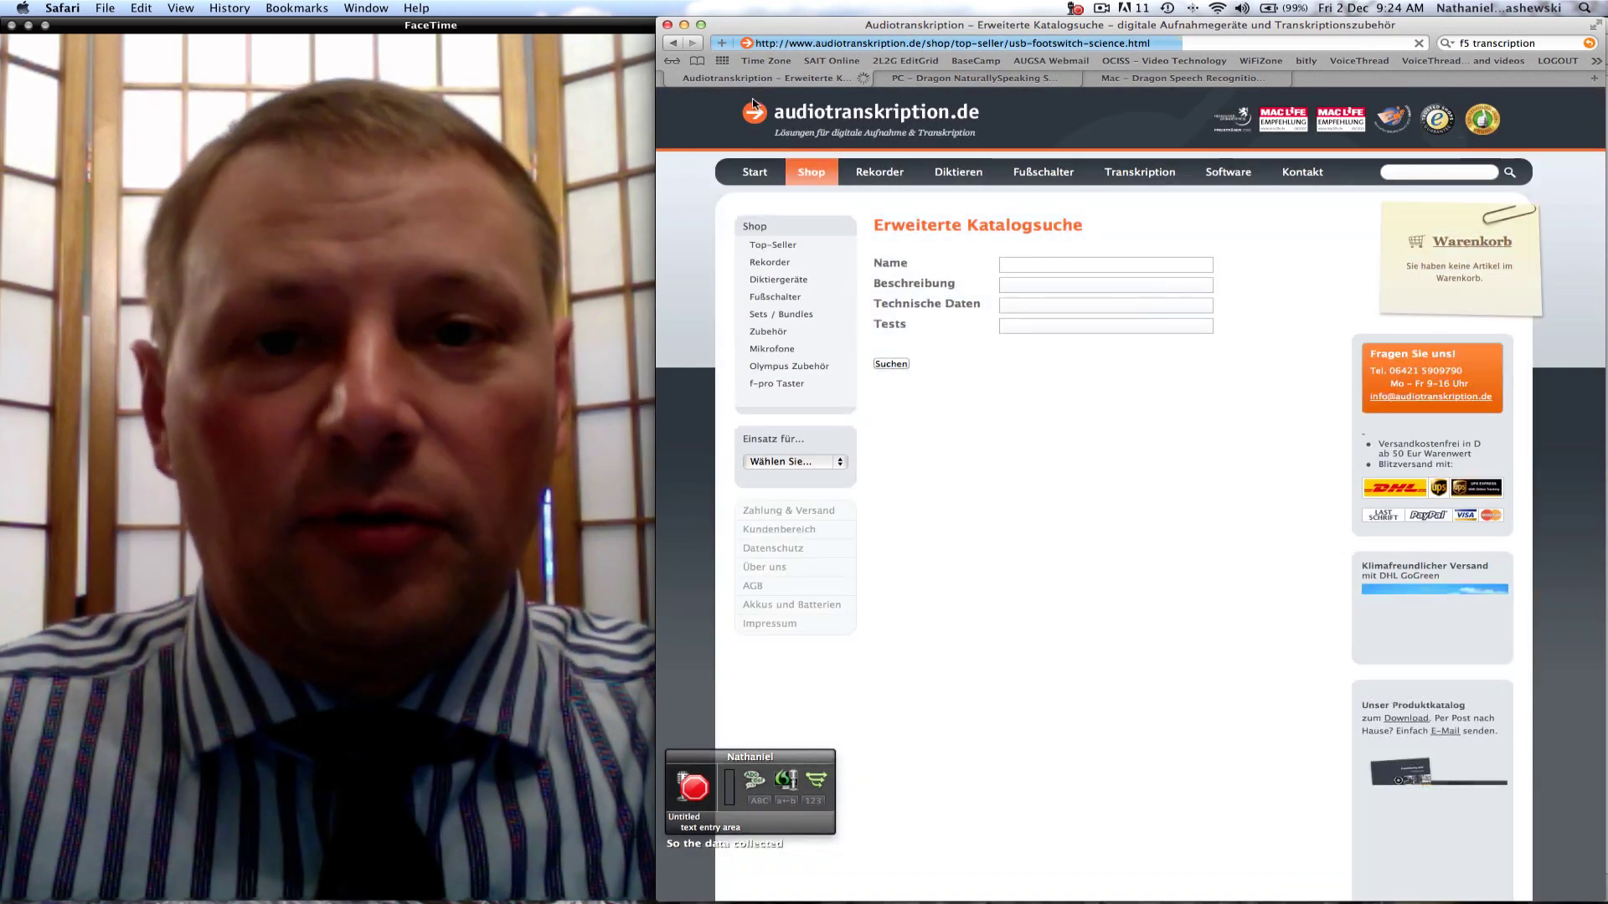
pyautogui.press('super+bracketleft')
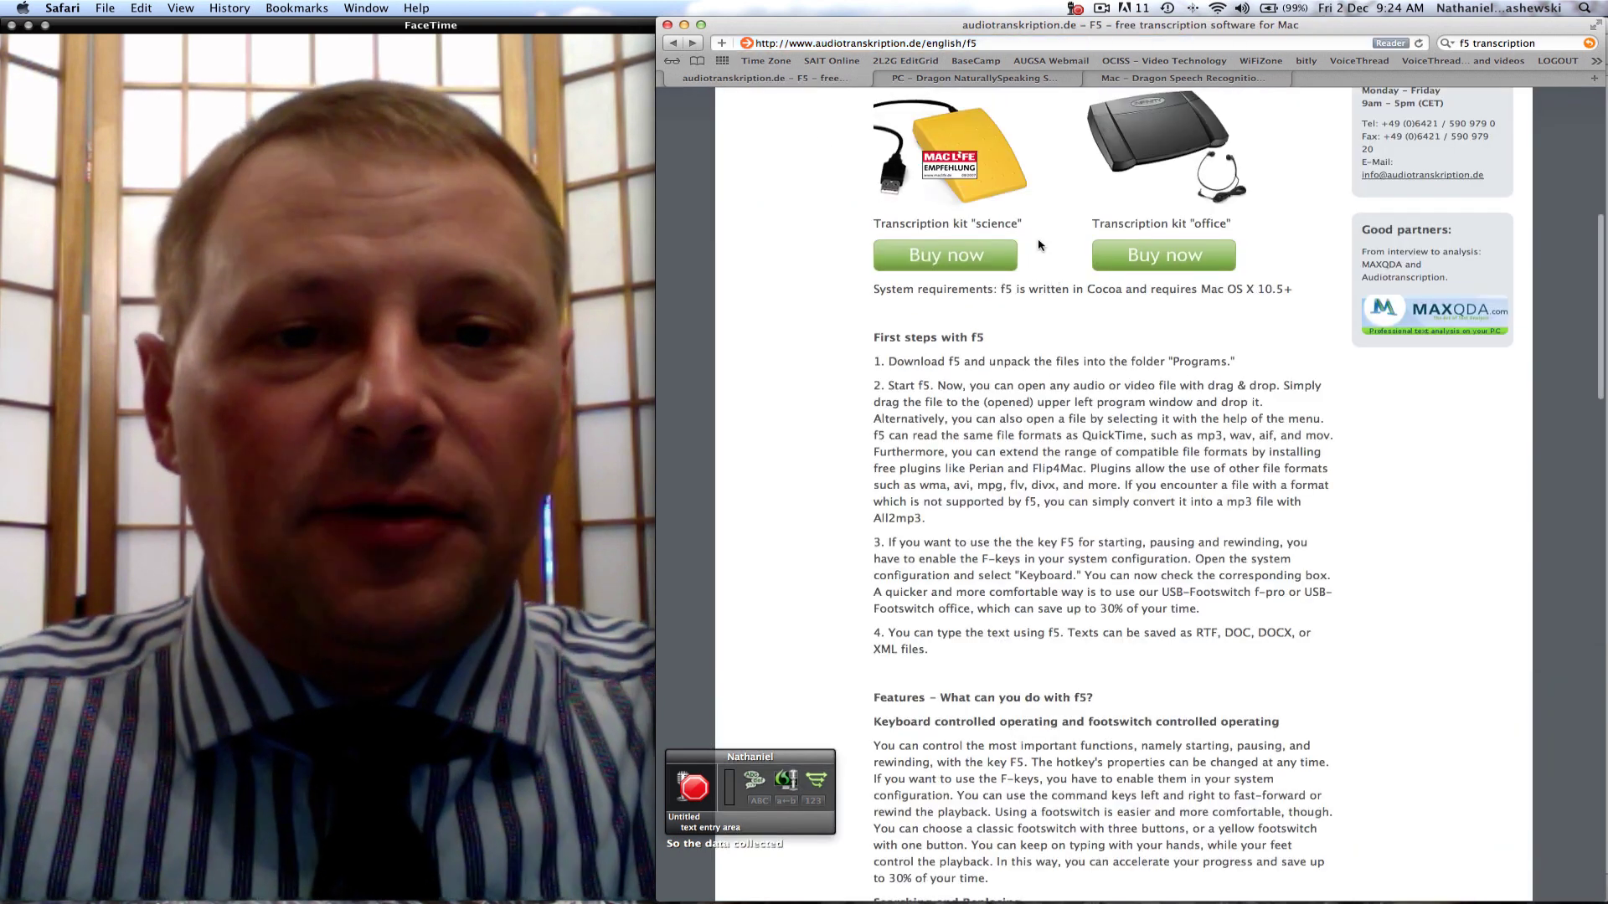
# Step: Open the USB footswitch f-pro product page from the f5 site's sidebar
pyautogui.scroll(5, 1038, 245)
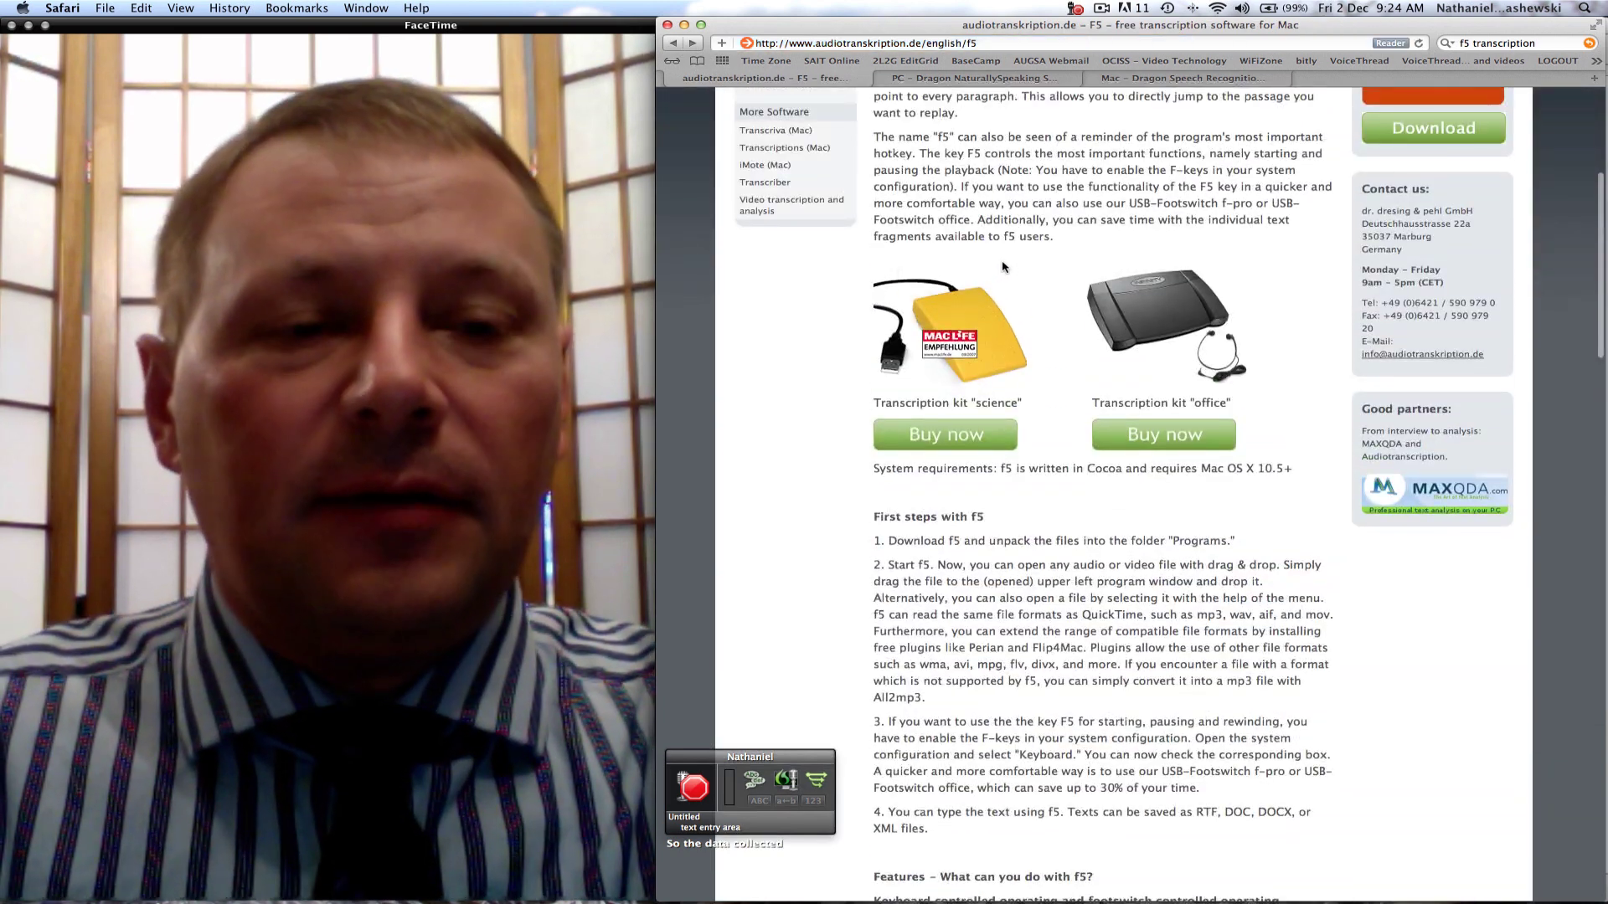
pyautogui.scroll(2, 1002, 267)
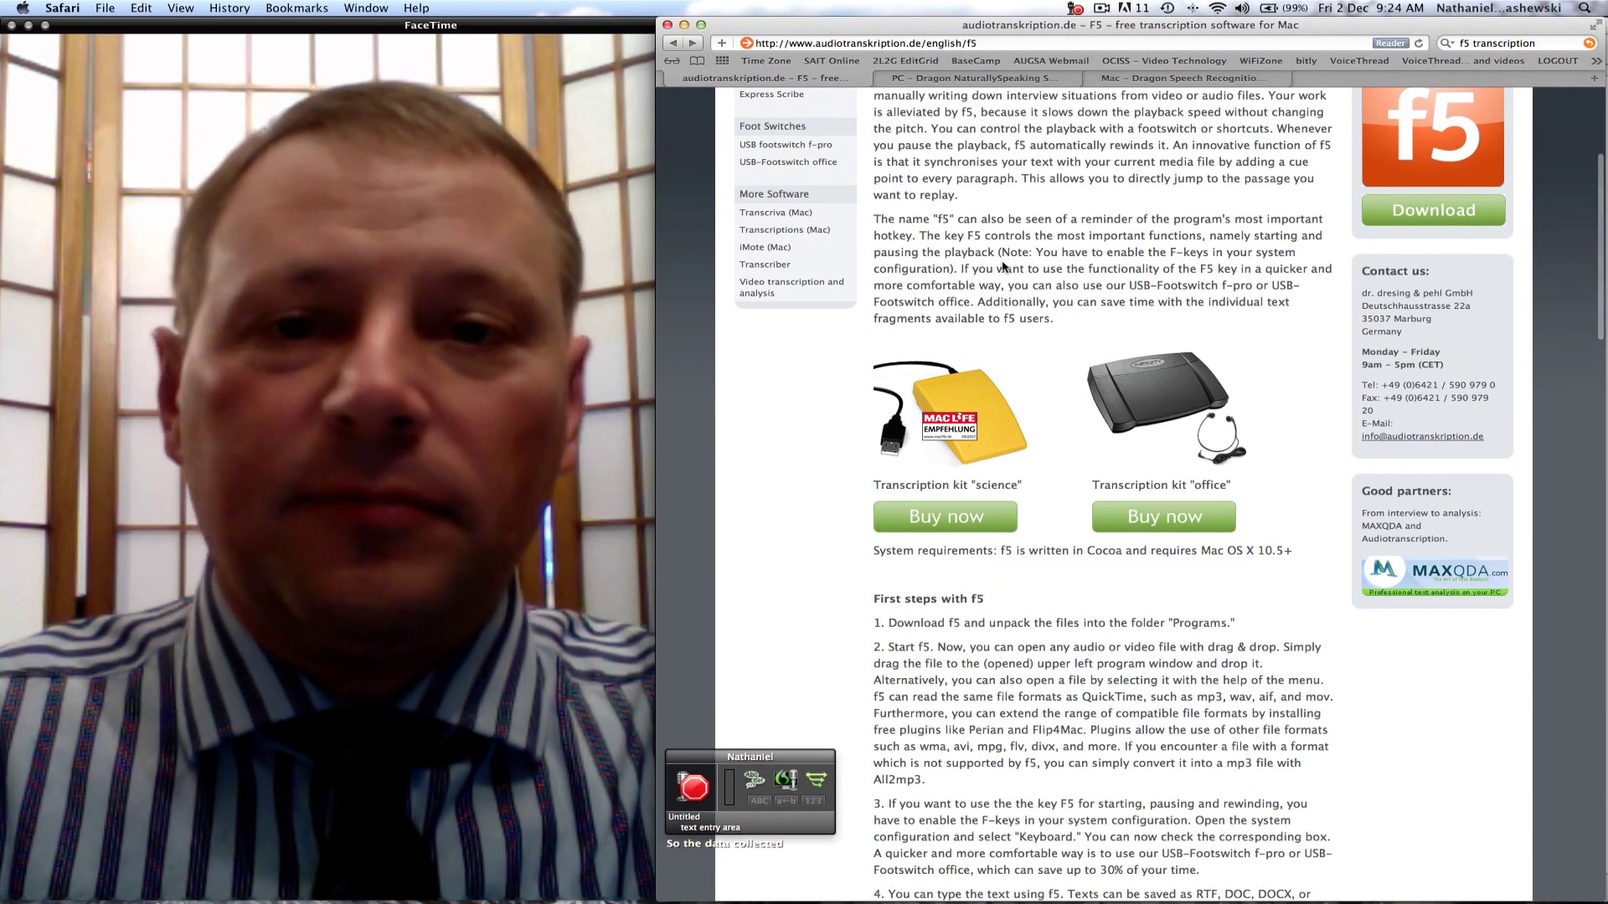
pyautogui.scroll(2, 996, 284)
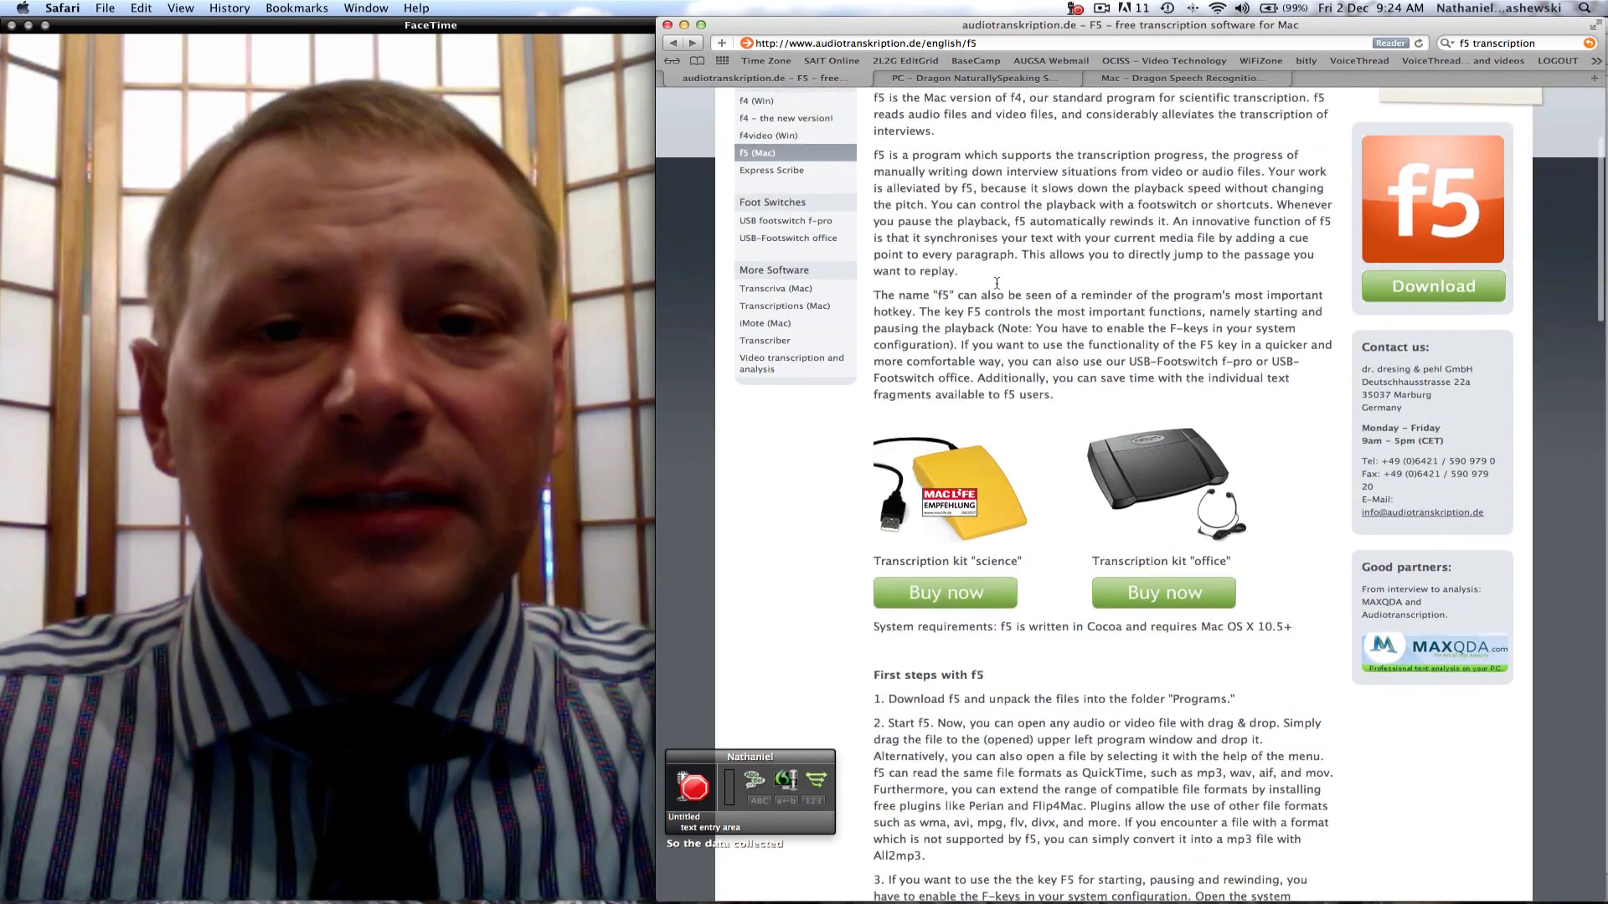
pyautogui.click(811, 222)
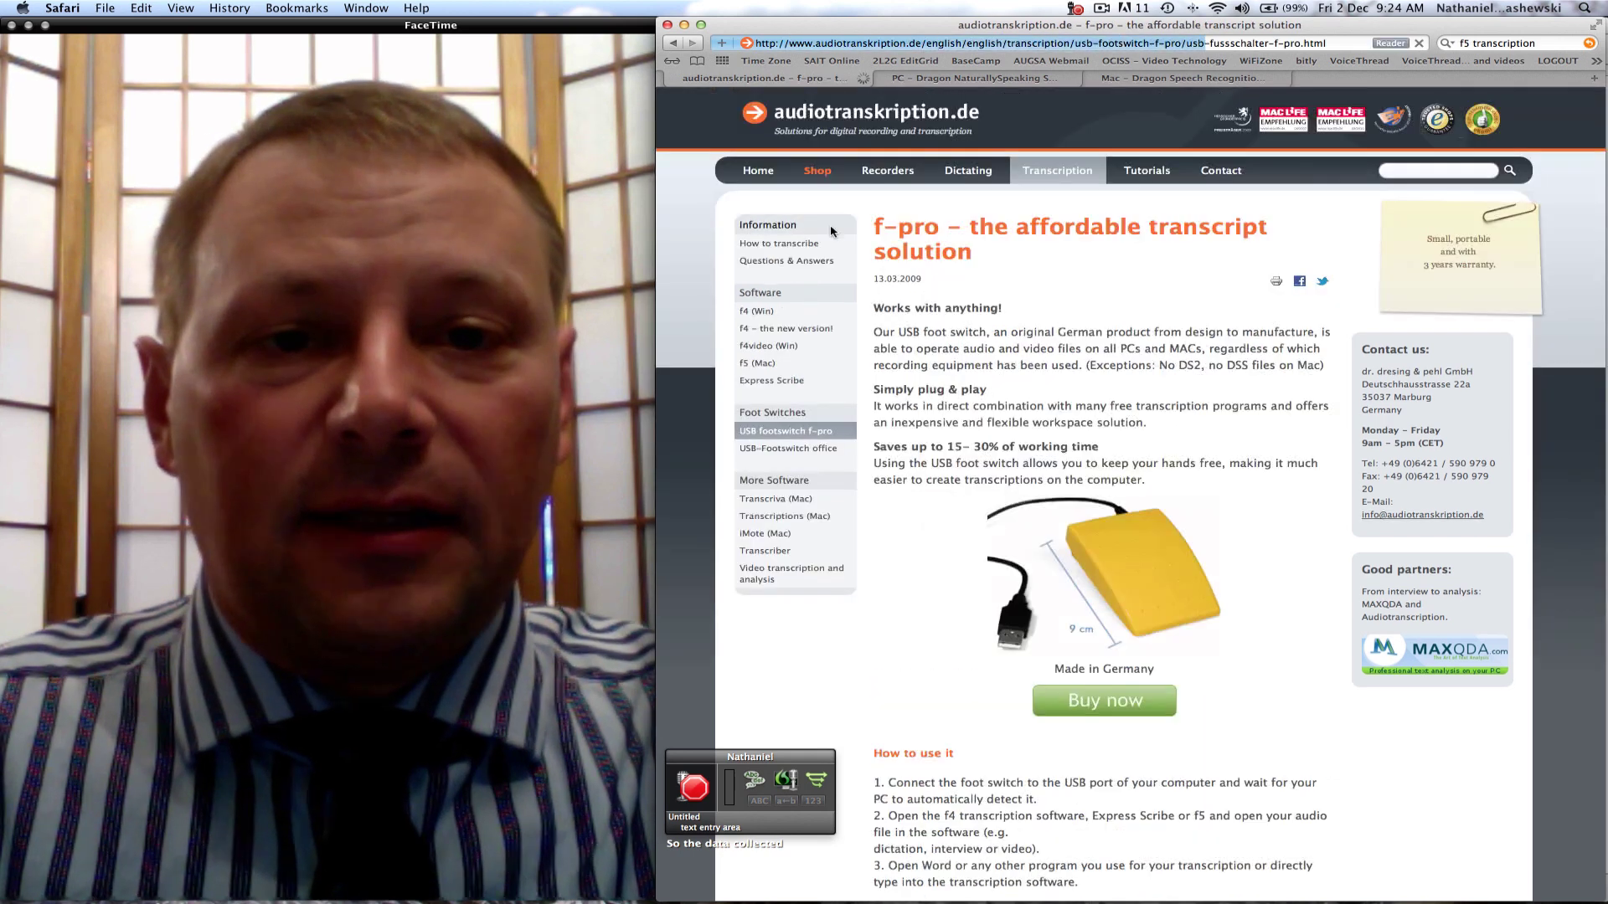
pyautogui.scroll(-4, 1145, 325)
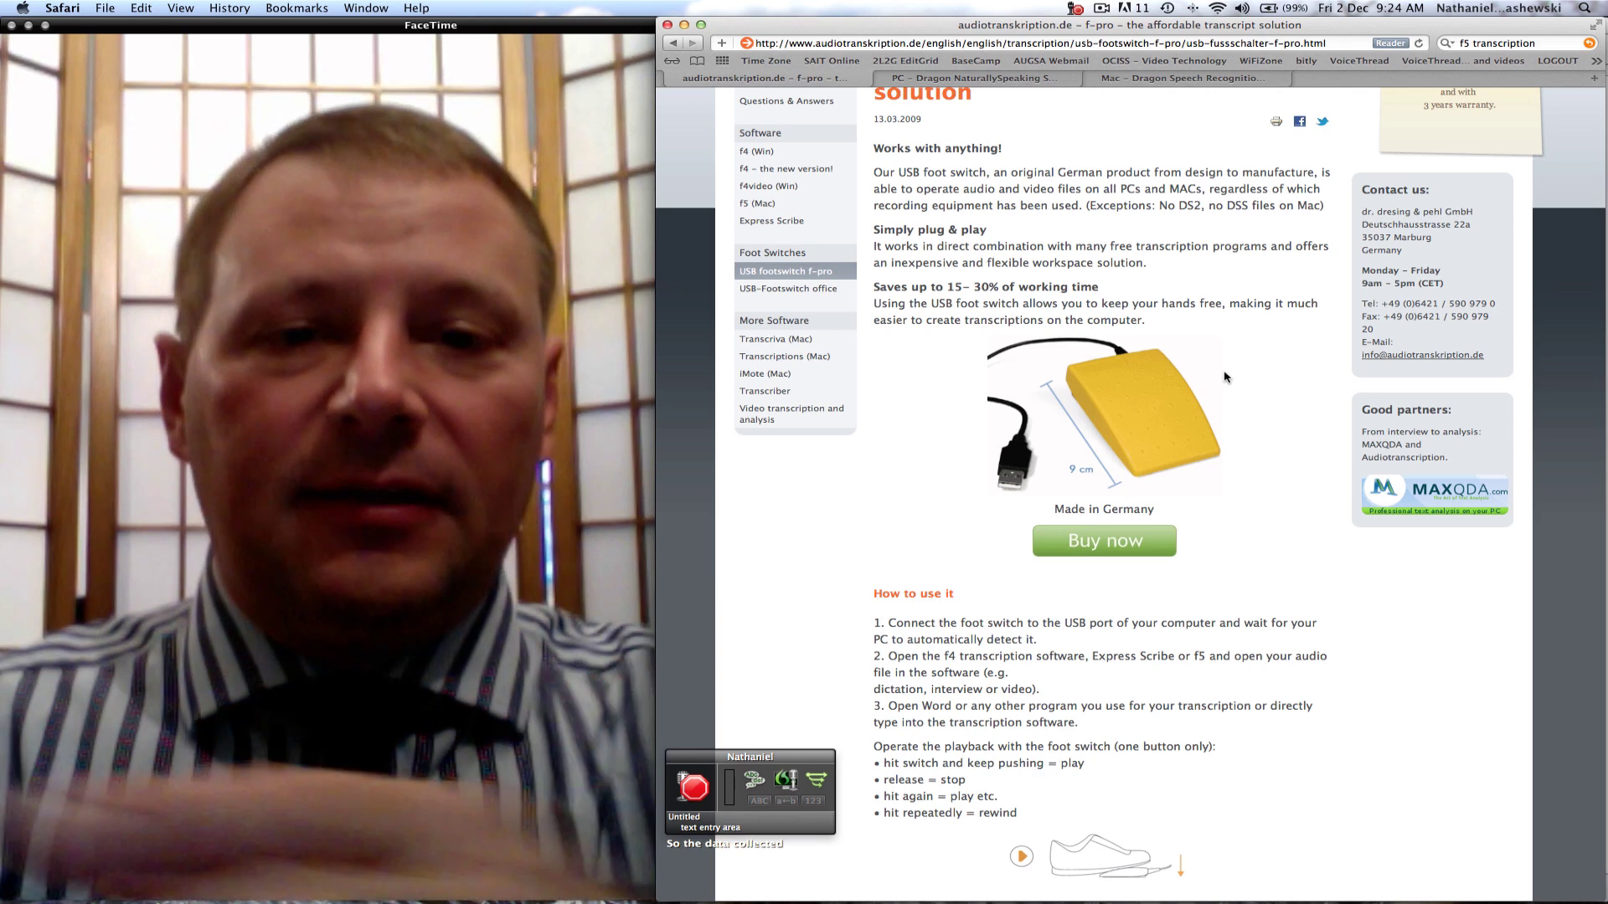
# Step: Bring F5 back to the front and place the Dragon status window beside the transcript
pyautogui.press('super+Tab')
pyautogui.press('super+Tab')
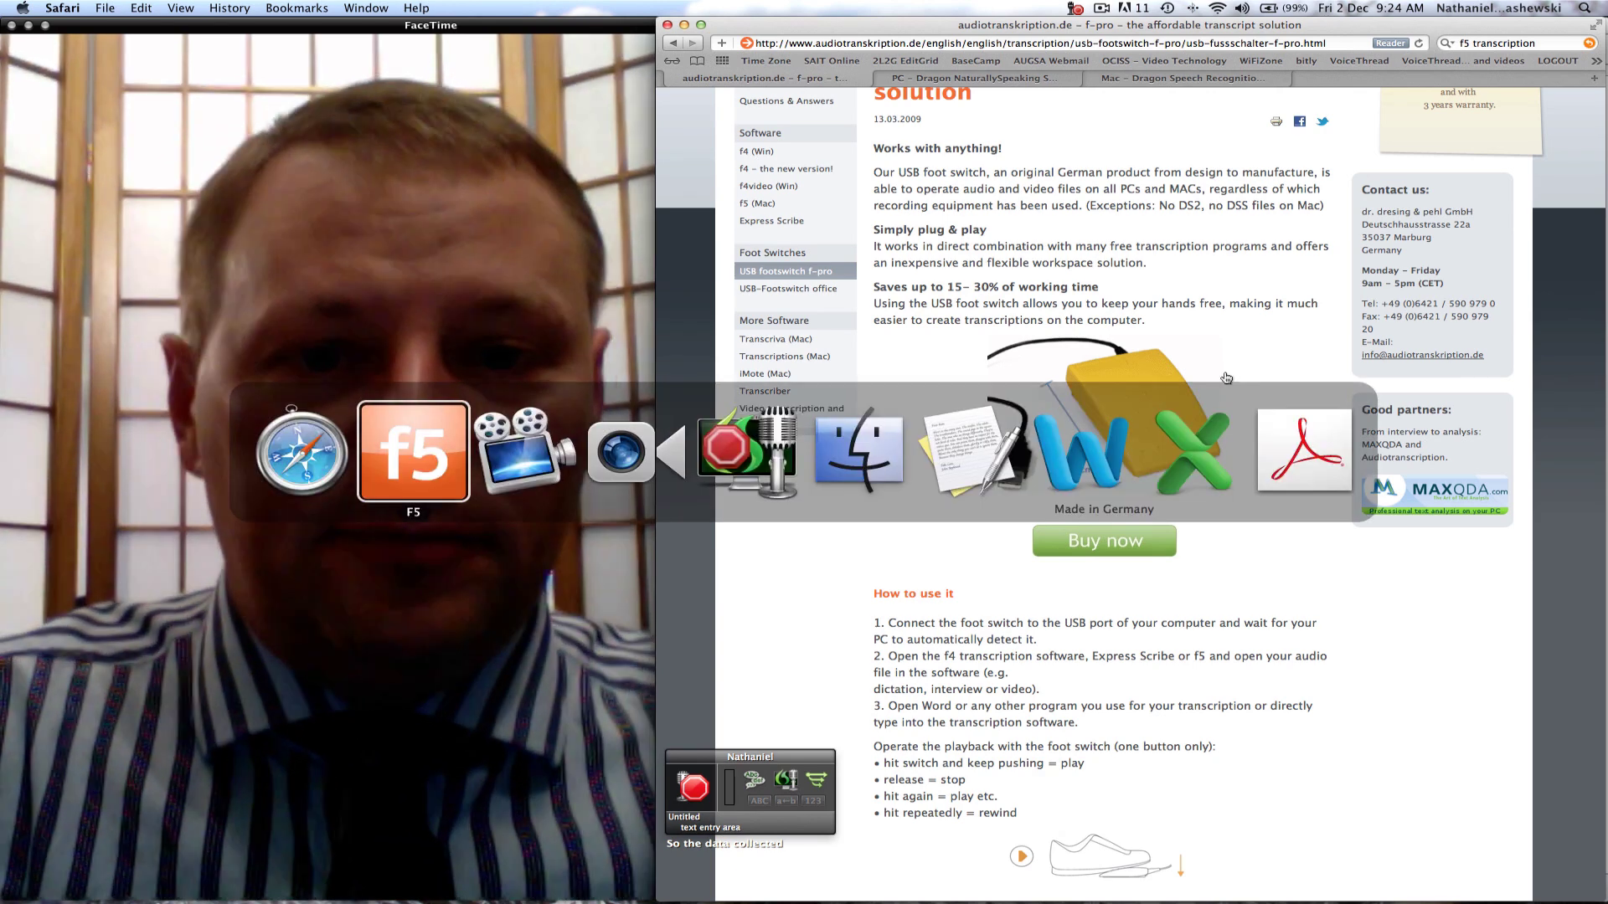
pyautogui.press('super+Tab')
pyautogui.press('super+Tab')
pyautogui.press('super+Tab')
pyautogui.press('super+Tab')
pyautogui.press('super+Tab')
pyautogui.press('super+Tab')
pyautogui.press('super+Tab')
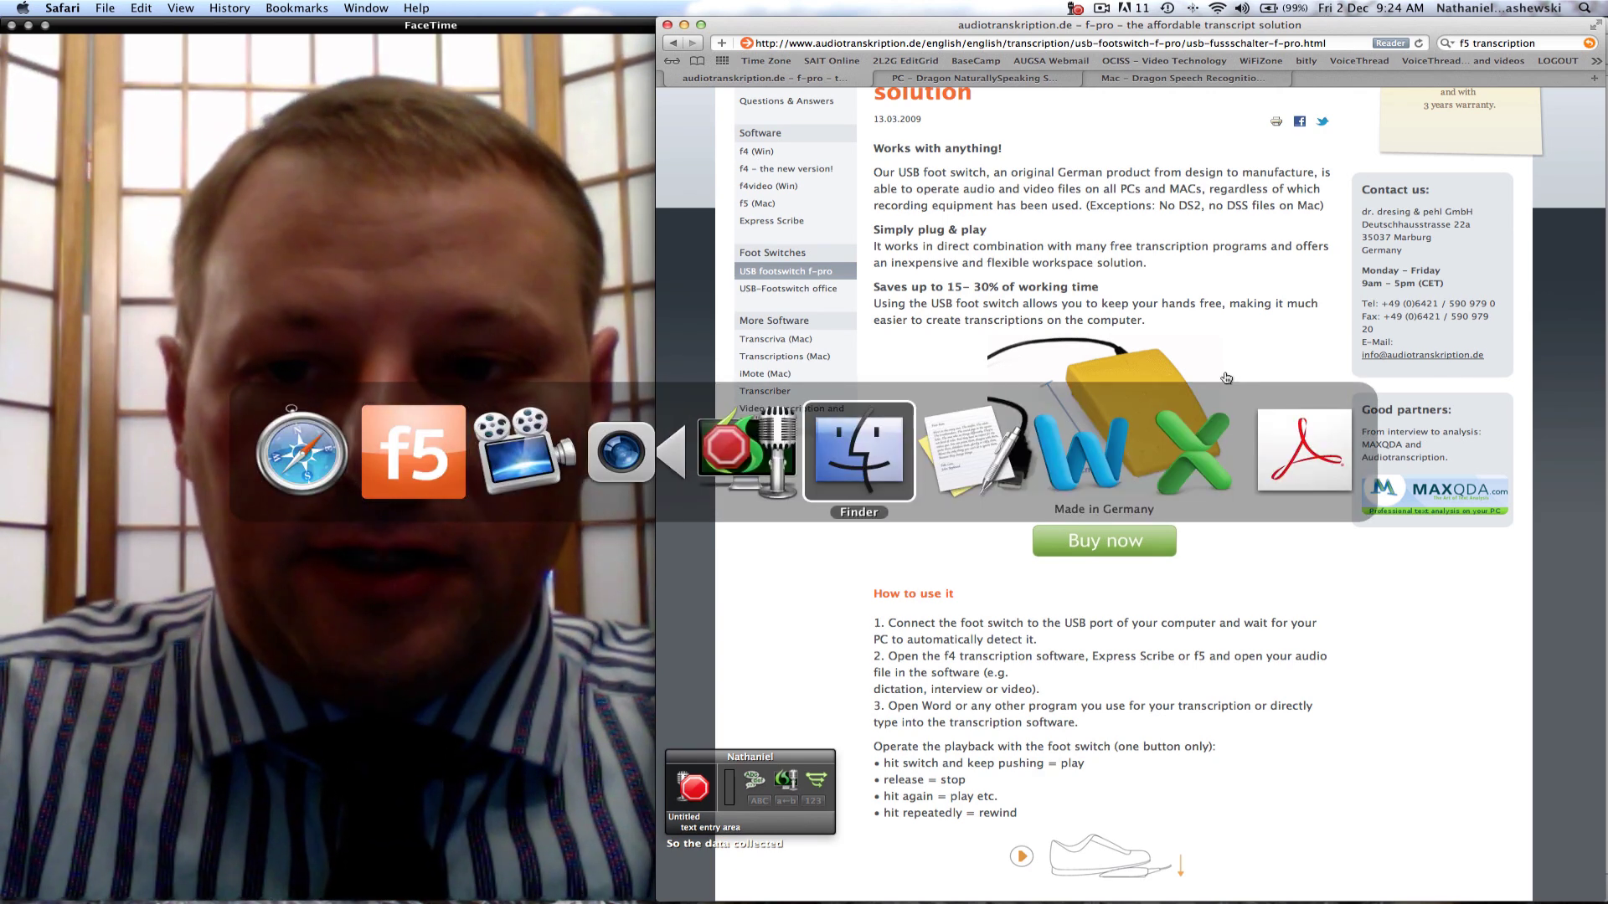
pyautogui.press('super+Tab')
pyautogui.press('super+Tab')
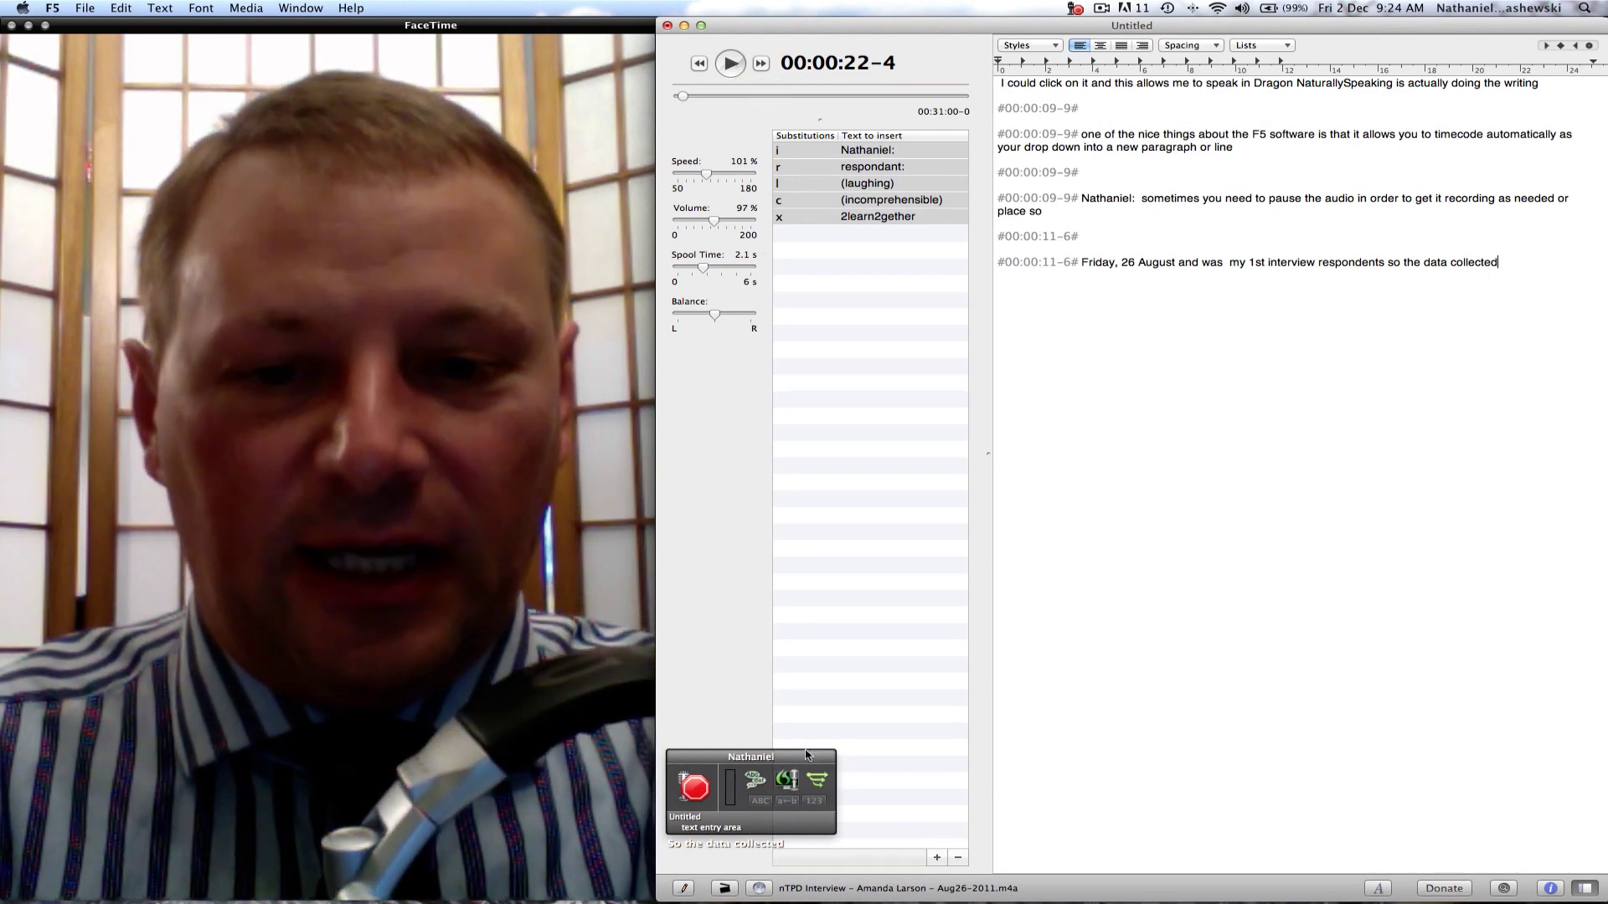
pyautogui.moveTo(806, 756); pyautogui.dragTo(1238, 583)
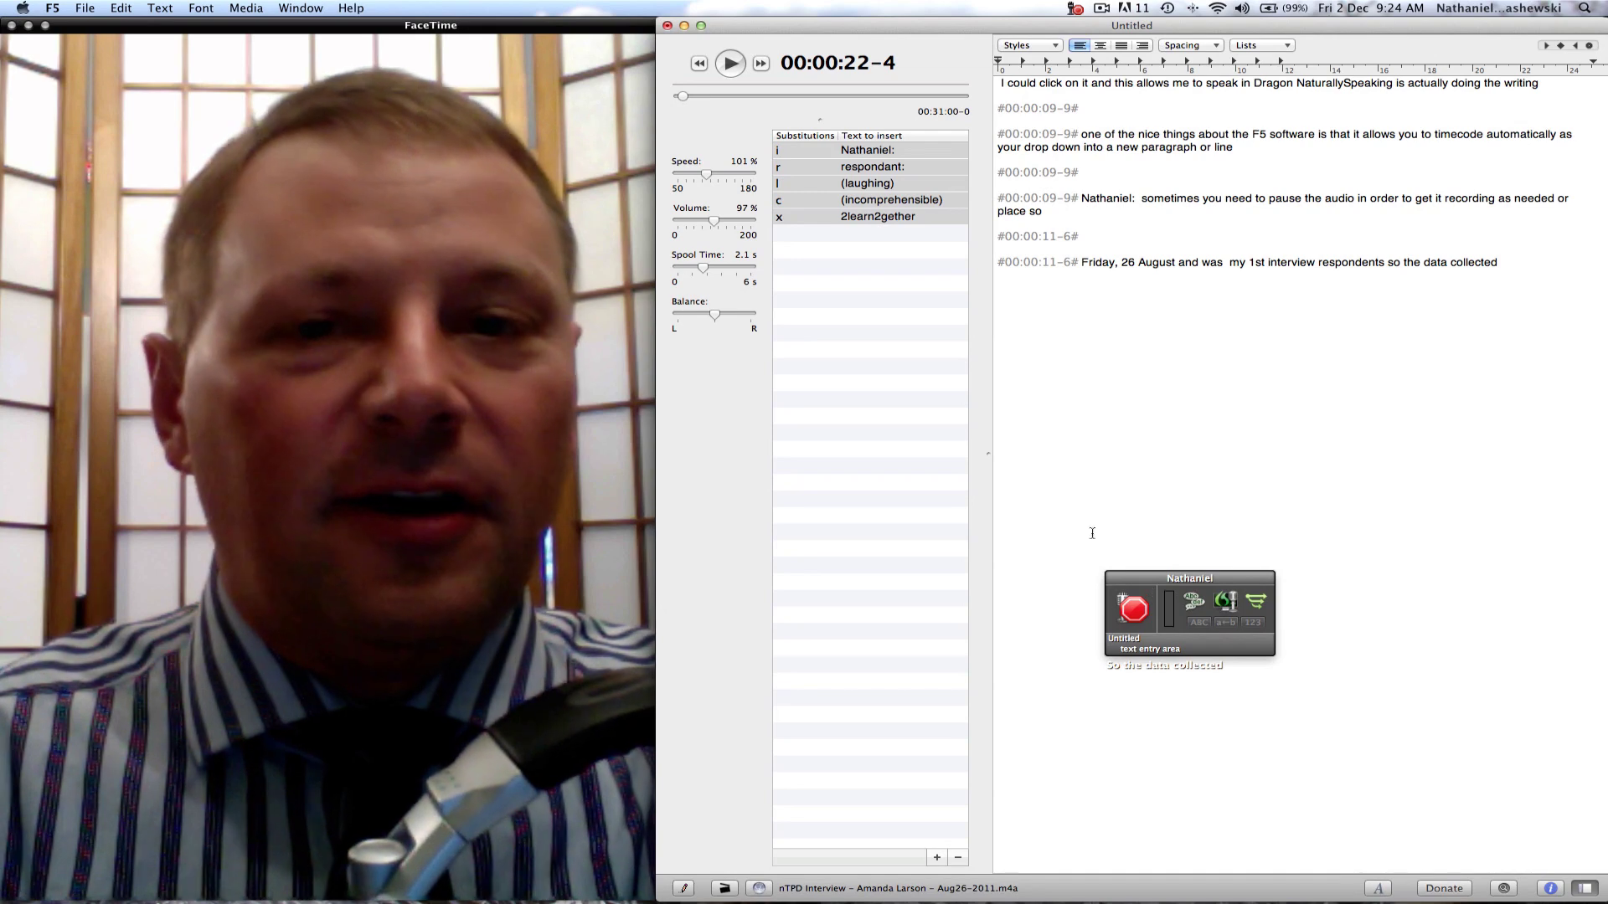